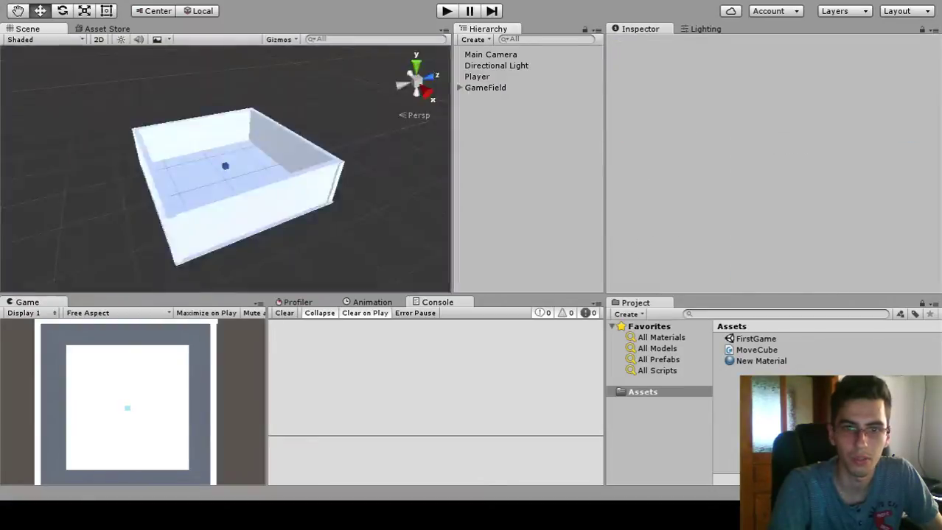
# Step: Expand the GameField object and examine its Plane and its four wall cubes one by one
pyautogui.click(458, 88)
pyautogui.click(484, 87)
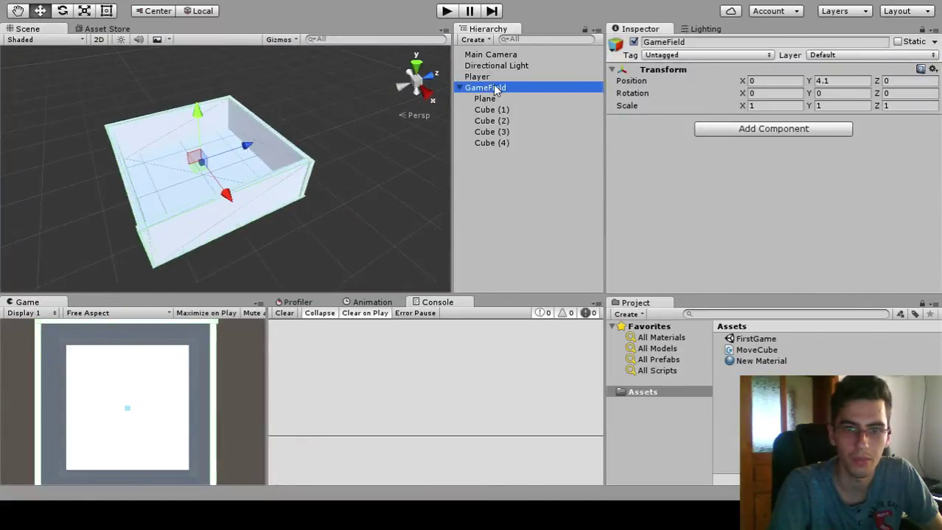
pyautogui.click(495, 110)
pyautogui.doubleClick(485, 99)
pyautogui.doubleClick(495, 110)
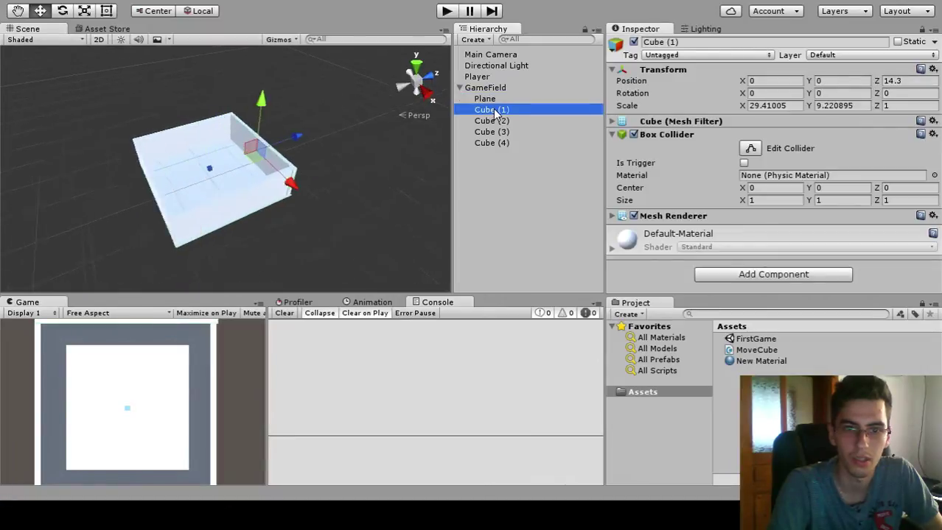
pyautogui.doubleClick(493, 121)
pyautogui.doubleClick(491, 132)
pyautogui.doubleClick(489, 142)
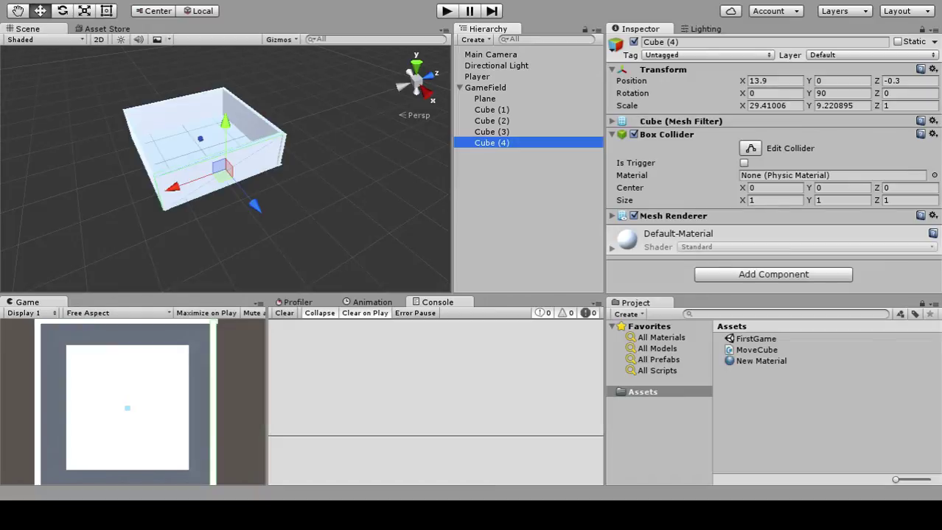
pyautogui.click(577, 261)
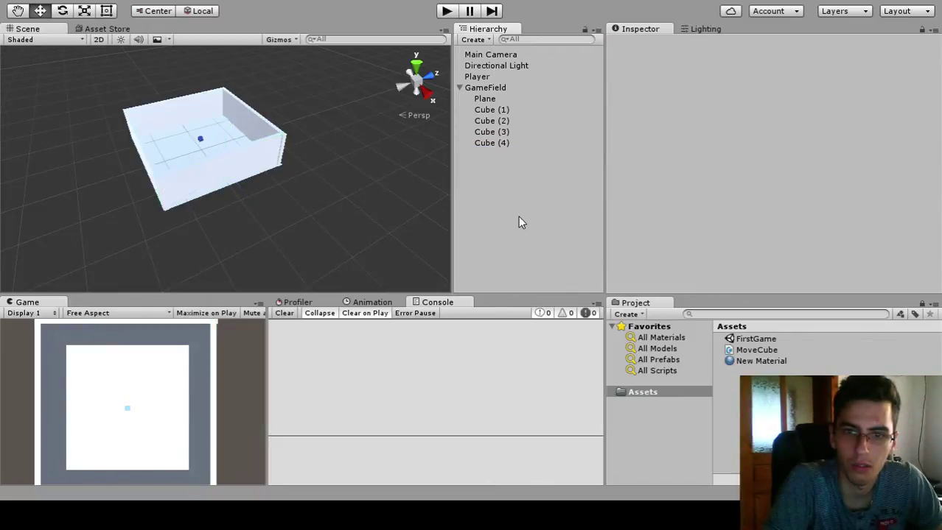
# Step: Review the scene's Main Camera, the Directional Light and the GameField's floor and first wall
pyautogui.click(483, 56)
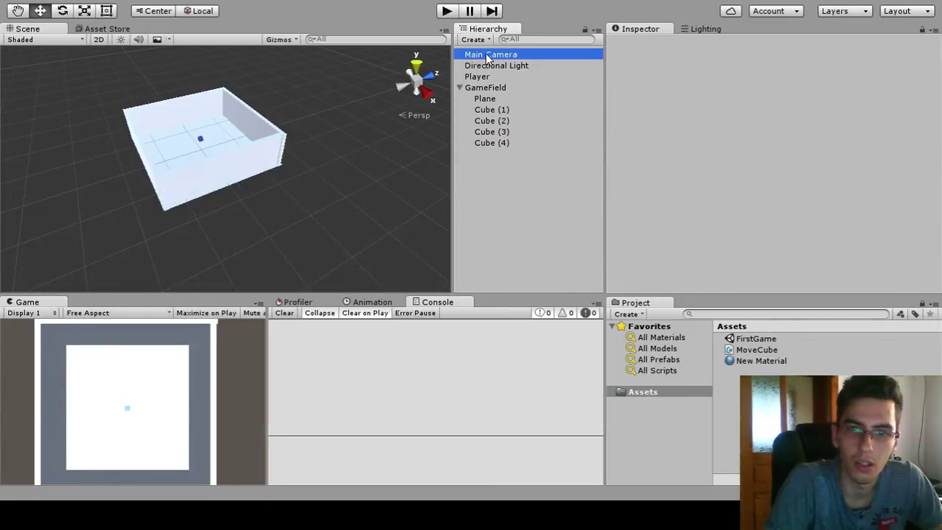
pyautogui.click(472, 66)
pyautogui.click(479, 88)
pyautogui.click(489, 98)
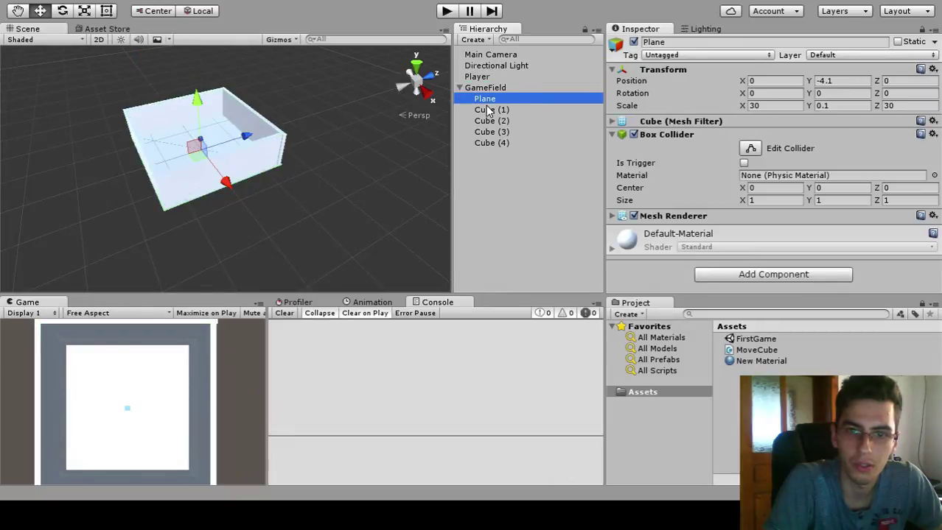
pyautogui.click(489, 110)
pyautogui.click(473, 65)
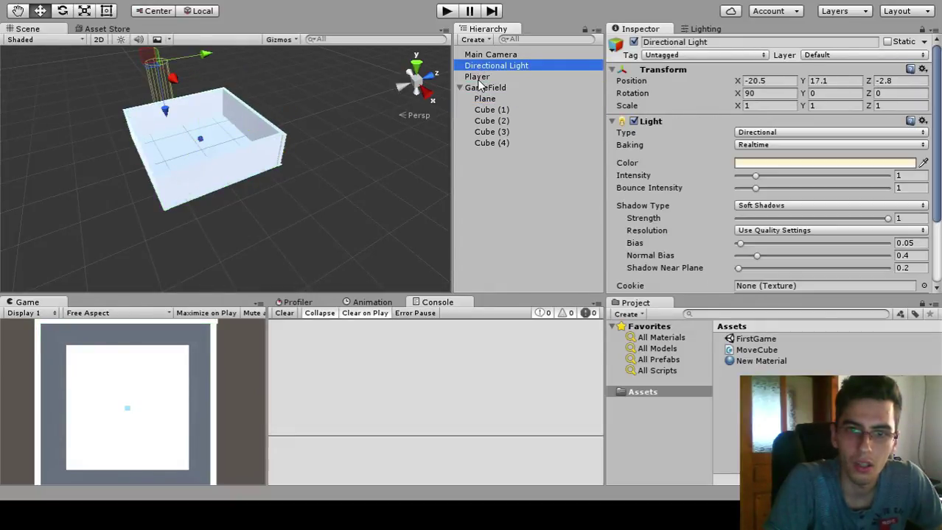
# Step: Frame the Player cube and examine its components, collapsing the Rigidbody and leaving the Move Cube script settings expanded
pyautogui.click(470, 77)
pyautogui.doubleClick(476, 77)
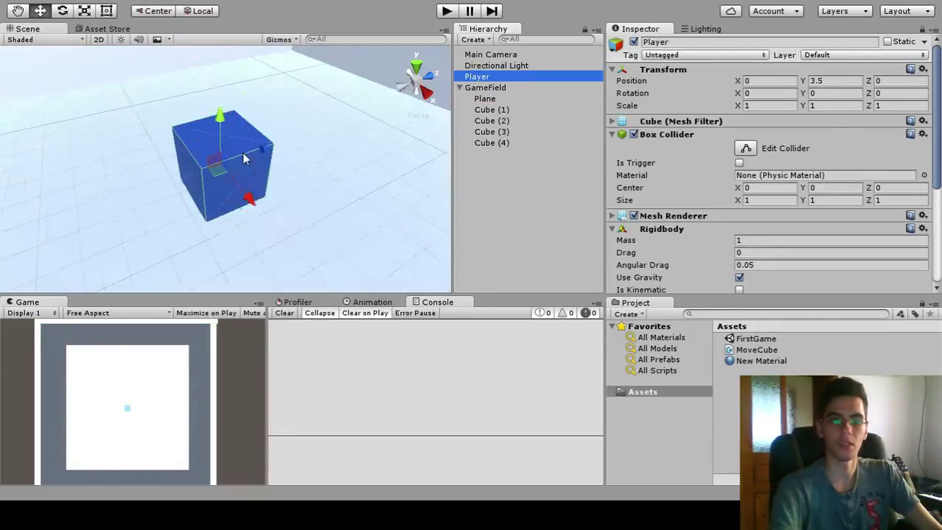
pyautogui.scroll(-3, 663, 190)
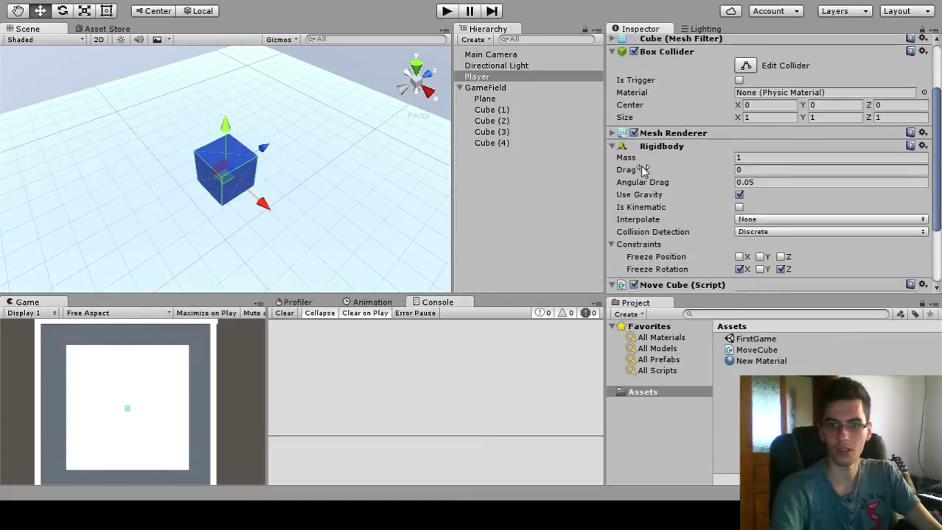
pyautogui.click(612, 147)
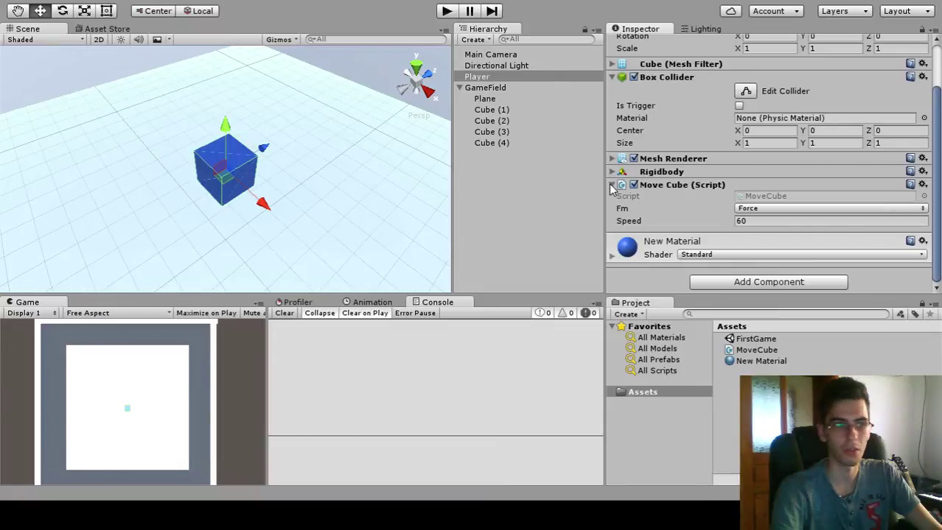
pyautogui.click(613, 187)
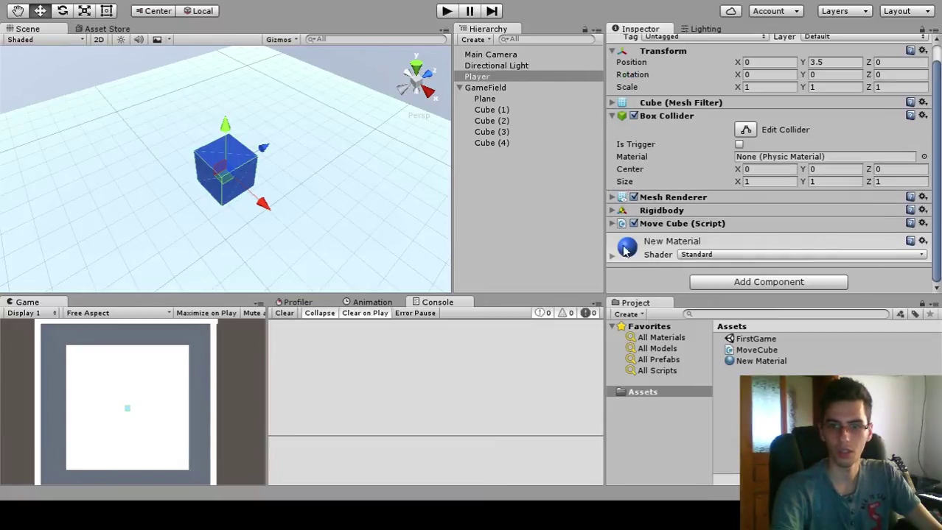
pyautogui.click(611, 224)
pyautogui.scroll(-2, 700, 228)
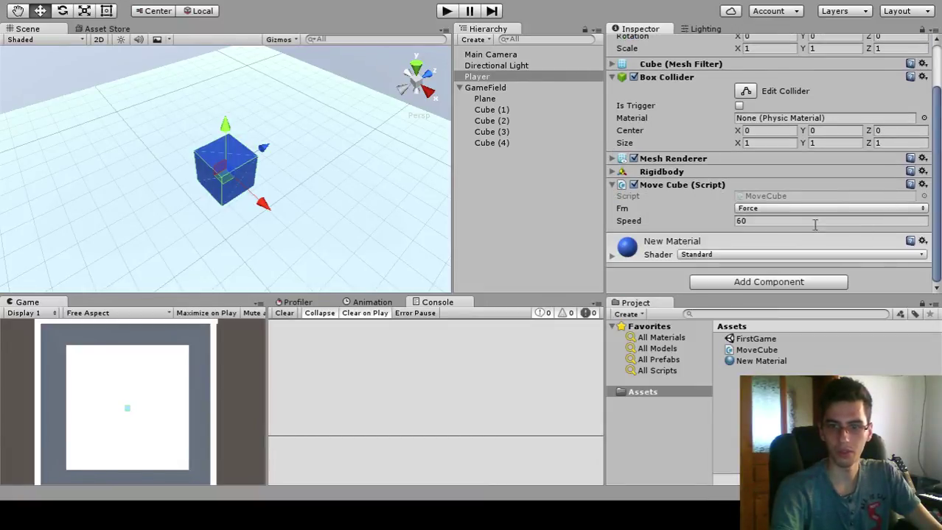
# Step: Open the Player's MoveCube script in Visual Studio and look through its code
pyautogui.click(761, 196)
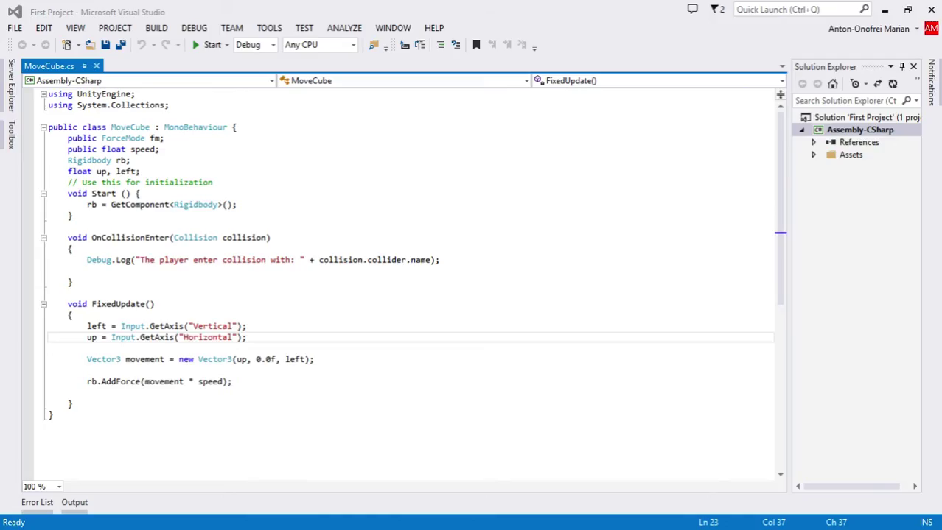
pyautogui.click(286, 259)
pyautogui.scroll(-3, 309, 236)
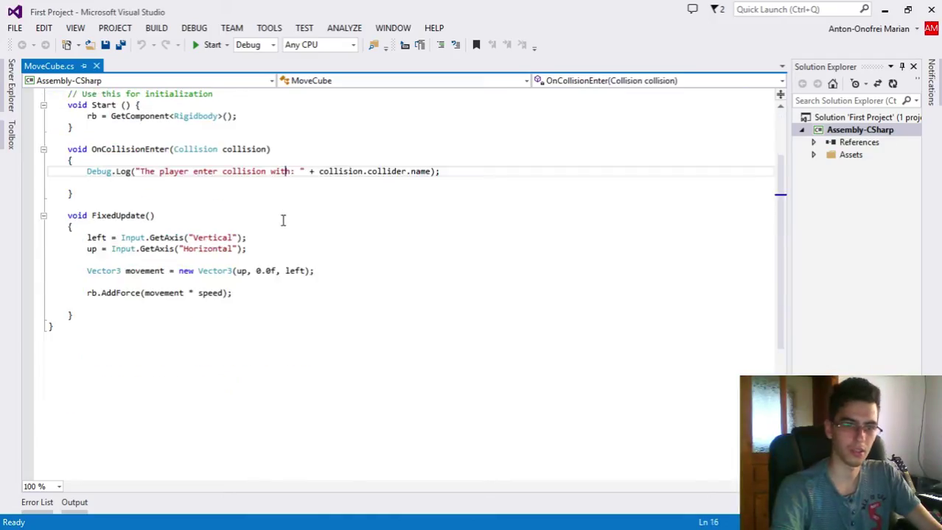
pyautogui.scroll(3, 280, 219)
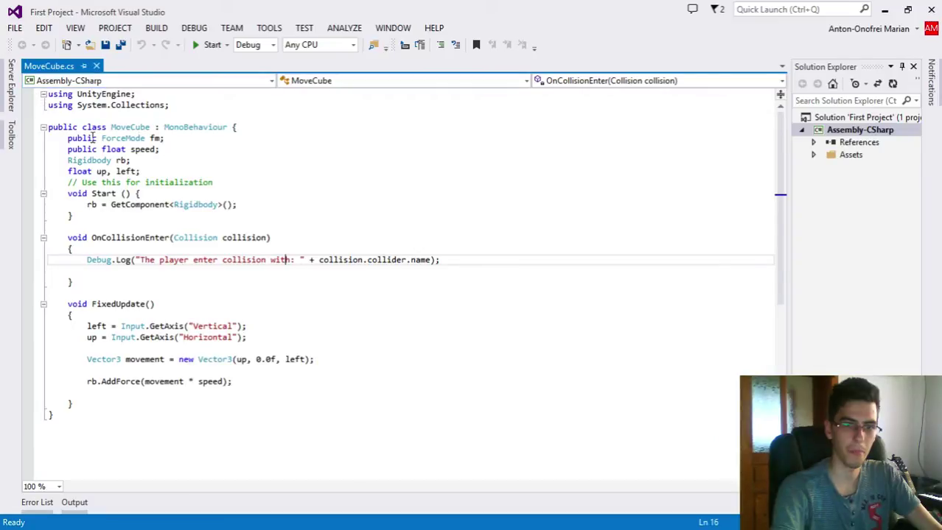
# Step: Compare the script's public fm and speed declarations with the Move Cube fields exposed on the Player in Unity
pyautogui.moveTo(161, 149); pyautogui.dragTo(48, 138)
pyautogui.click(188, 160)
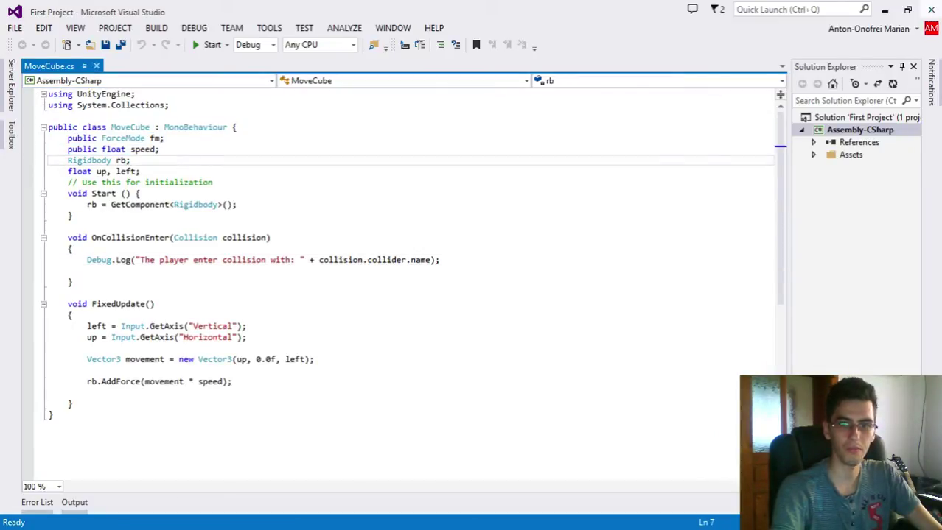
pyautogui.click(883, 9)
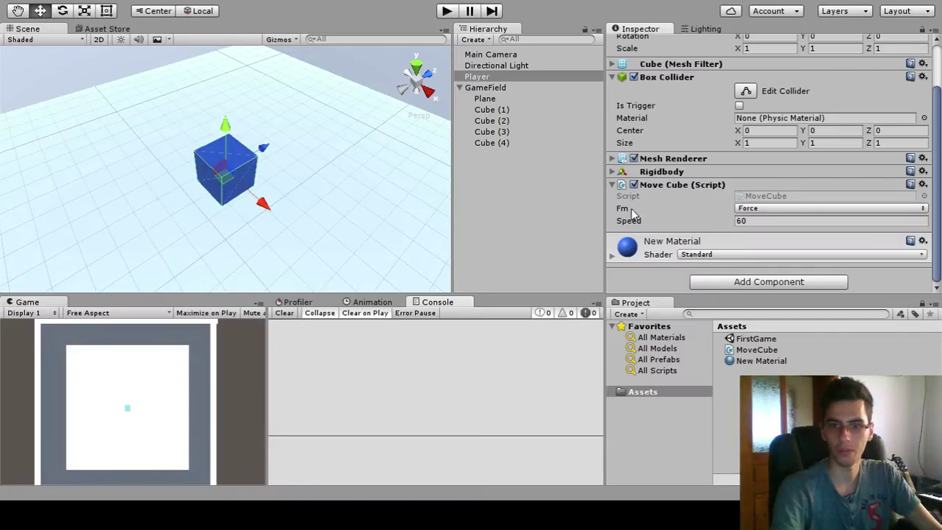
pyautogui.click(631, 211)
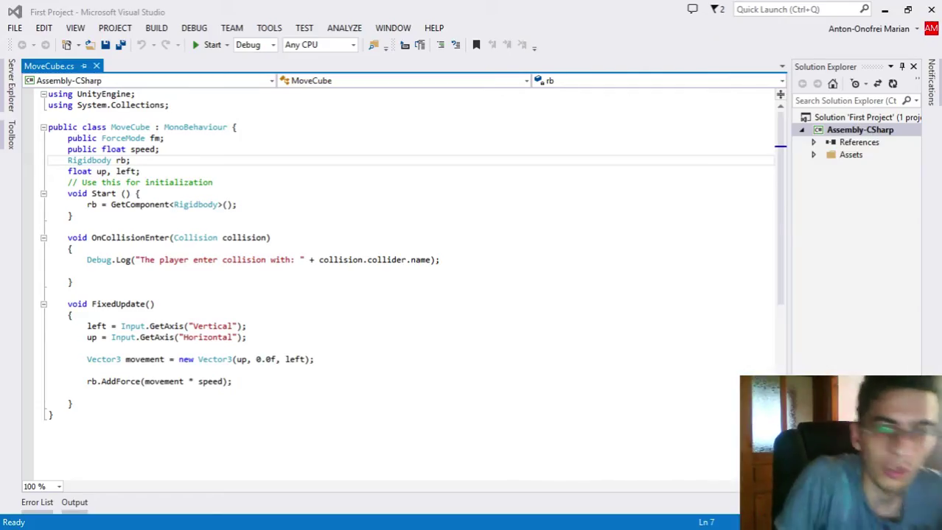
# Step: Return to MoveCube.cs in Visual Studio and examine the declarations of fm, speed, rb, up and left
pyautogui.click(70, 213)
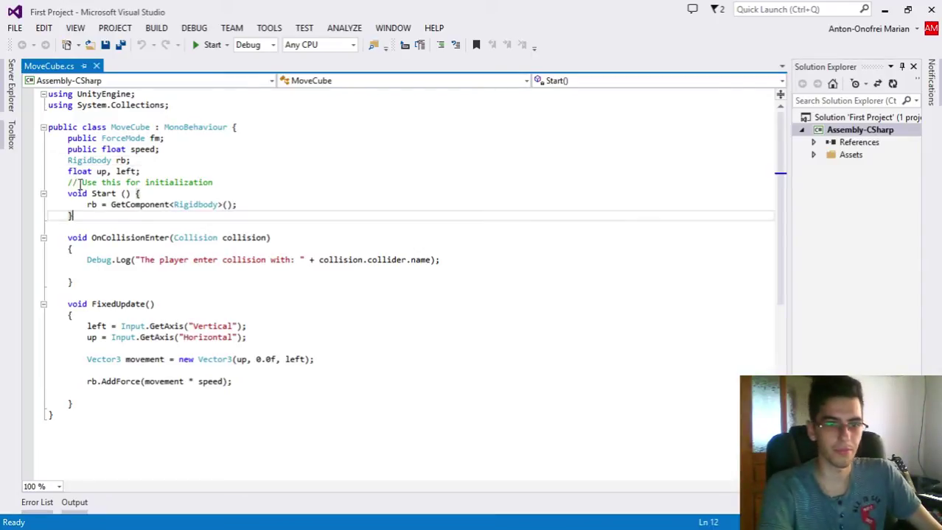
pyautogui.moveTo(144, 163); pyautogui.dragTo(28, 162)
pyautogui.click(132, 146)
pyautogui.moveTo(185, 140); pyautogui.dragTo(6, 137)
pyautogui.click(135, 146)
pyautogui.moveTo(132, 162); pyautogui.dragTo(34, 163)
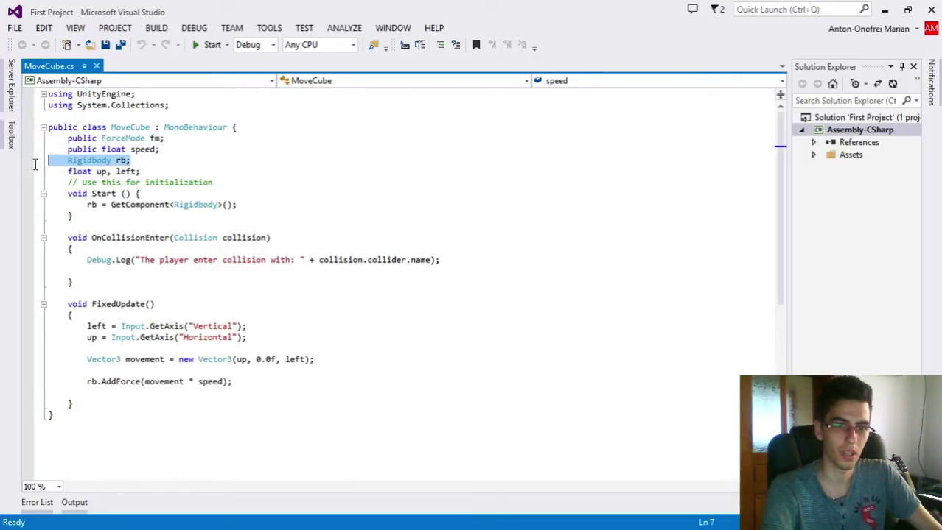
pyautogui.moveTo(140, 171); pyautogui.dragTo(15, 171)
pyautogui.click(110, 216)
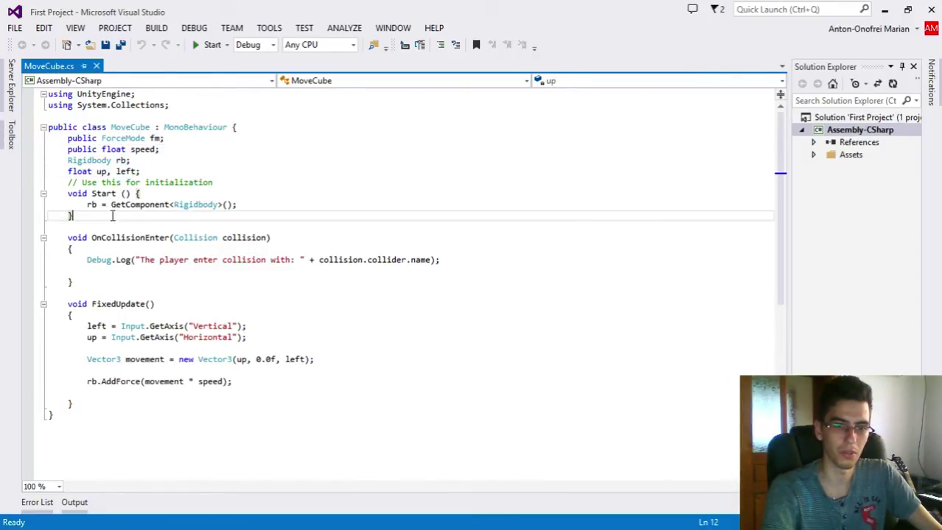
# Step: Examine the two Input.GetAxis lines in FixedUpdate, including their Vertical and Horizontal axis names
pyautogui.moveTo(249, 337); pyautogui.dragTo(20, 326)
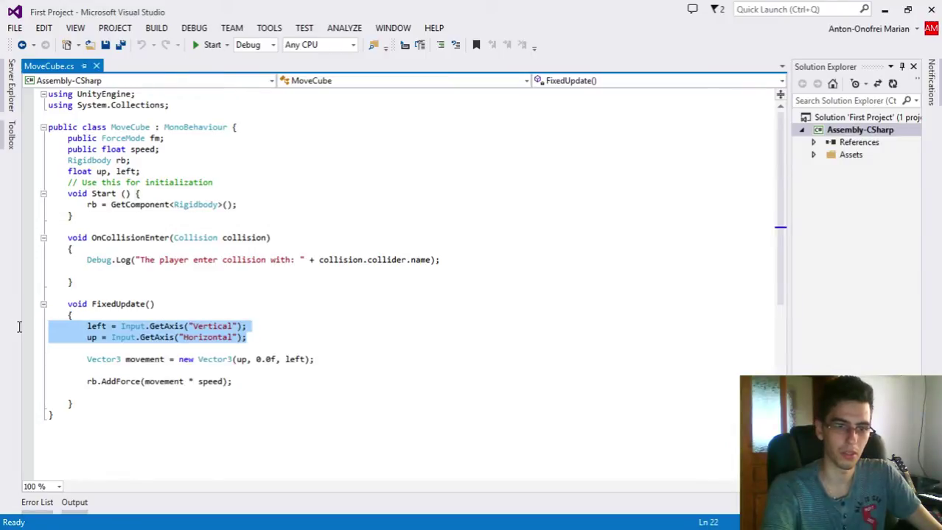
pyautogui.click(147, 325)
pyautogui.moveTo(254, 330); pyautogui.dragTo(43, 326)
pyautogui.click(67, 360)
pyautogui.click(255, 337)
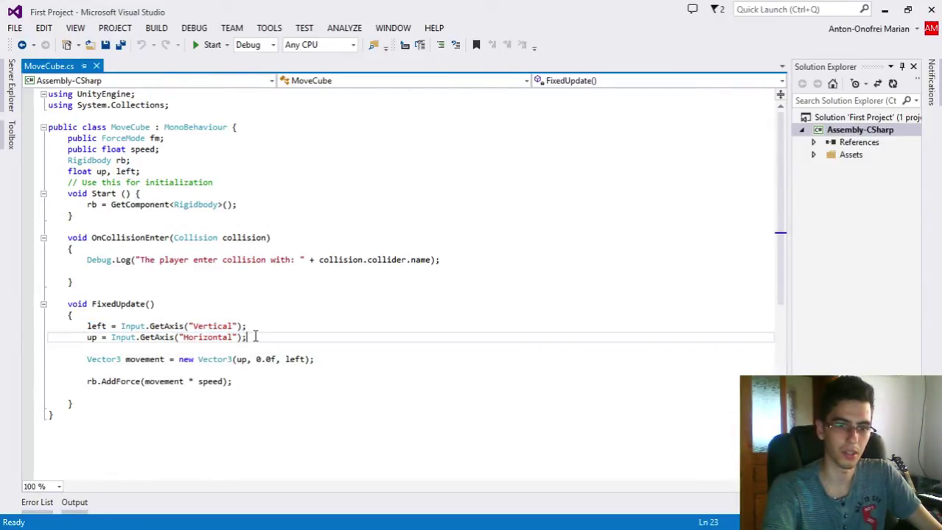
pyautogui.doubleClick(212, 325)
pyautogui.doubleClick(207, 338)
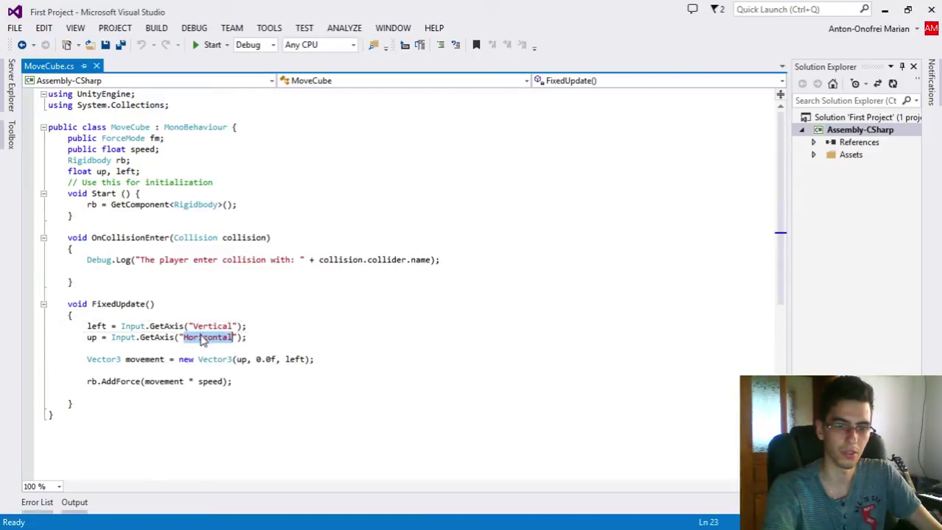
# Step: Remove the blank line after the Debug.Log call in OnCollisionEnter and save MoveCube.cs
pyautogui.moveTo(81, 285); pyautogui.dragTo(14, 246)
pyautogui.click(36, 272)
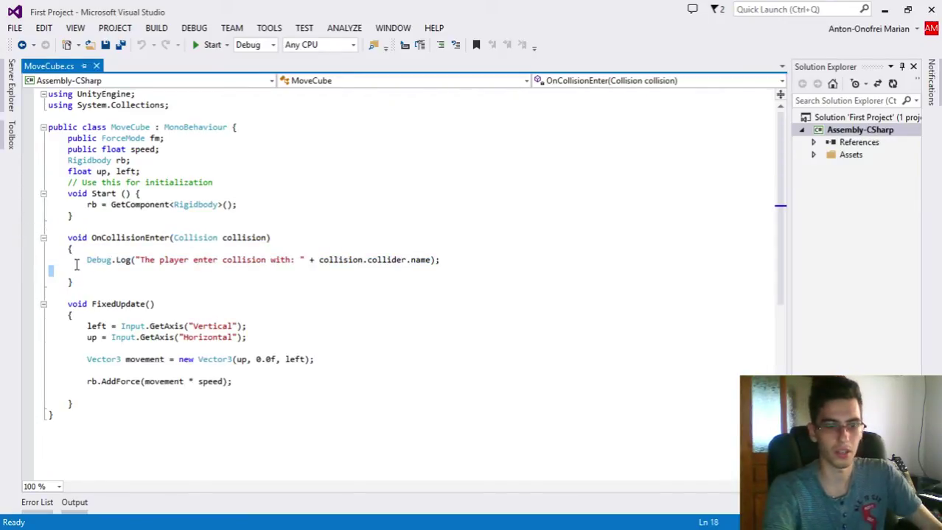
pyautogui.press('Up')
pyautogui.press('BackSpace')
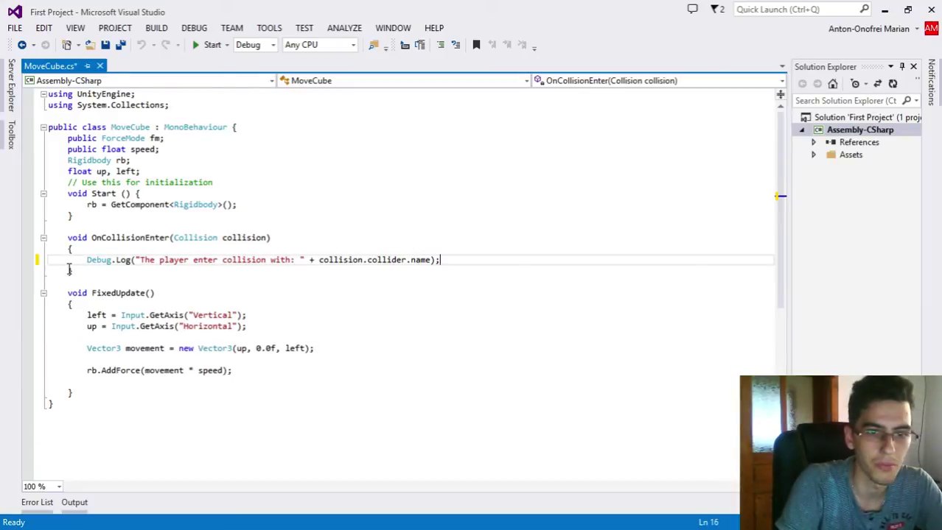
pyautogui.doubleClick(233, 262)
pyautogui.click(174, 272)
pyautogui.hotkey('ctrl', 's')
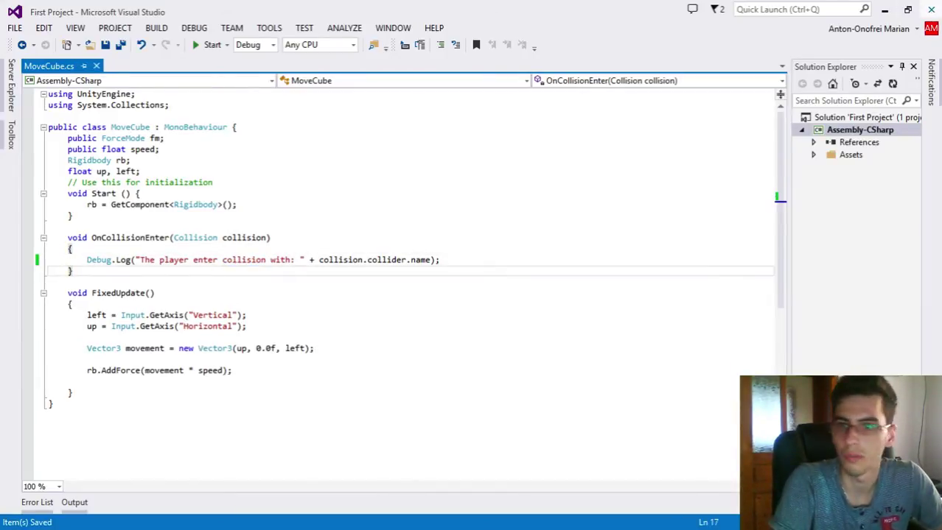
# Step: Switch back to Unity, run the game and steer the Player cube into the walls to test the collision logging
pyautogui.click(883, 12)
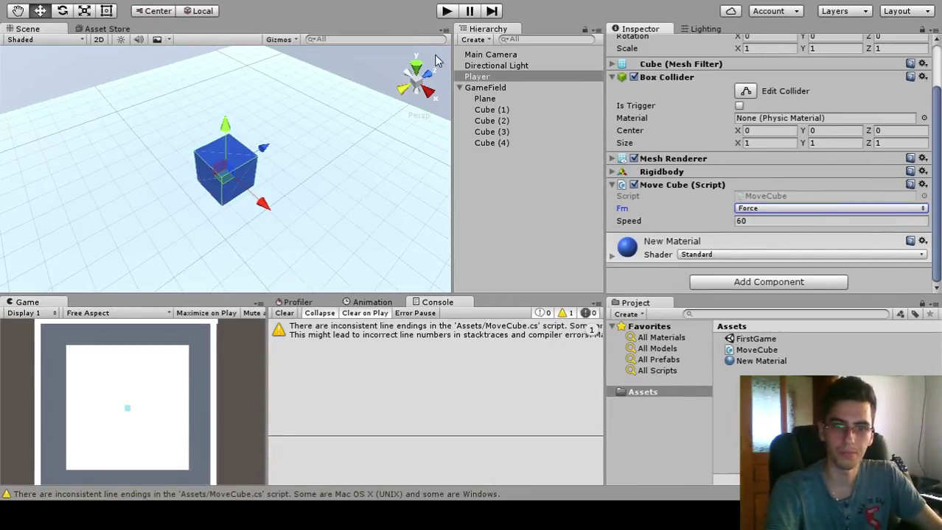
pyautogui.click(447, 11)
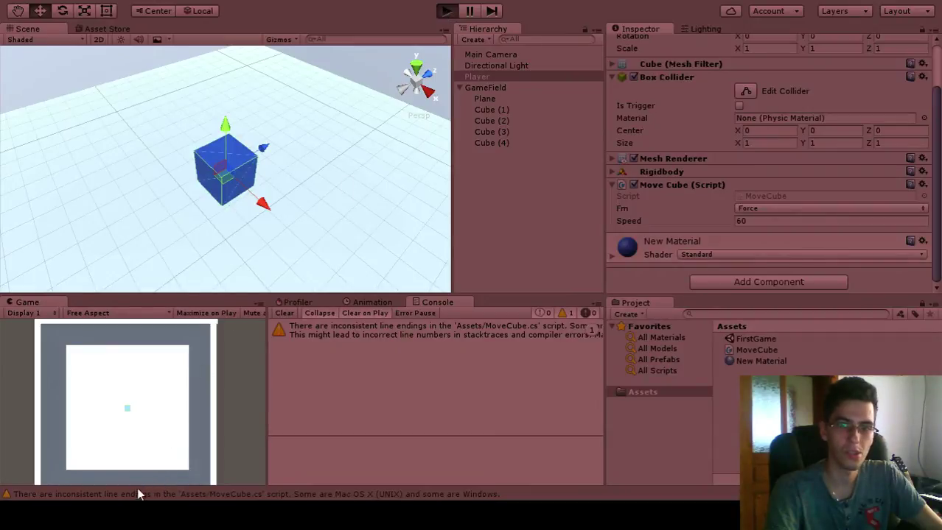
pyautogui.press('w')
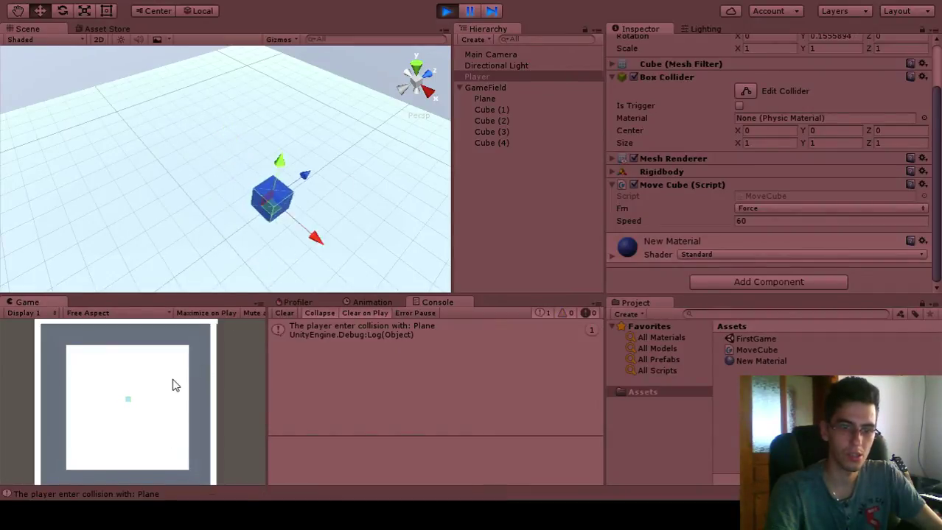
pyautogui.press('a')
pyautogui.press('s')
pyautogui.press('d')
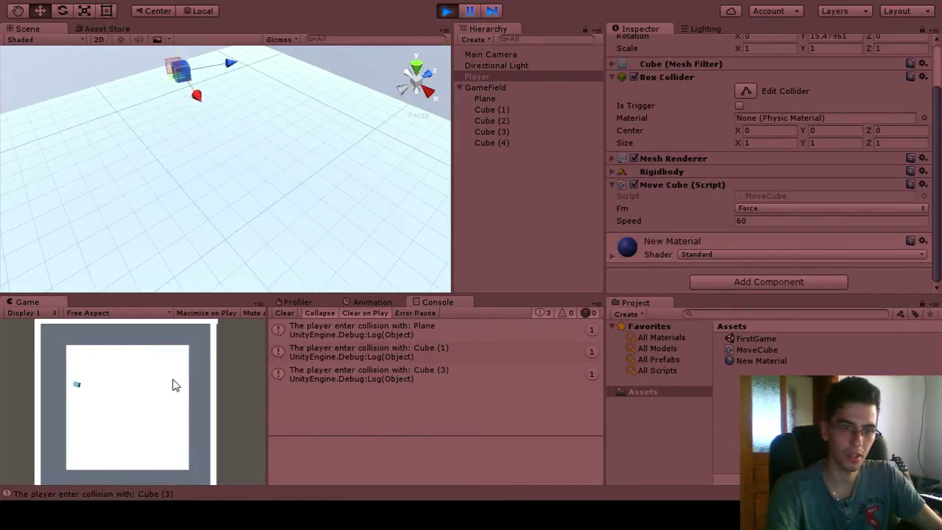
pyautogui.press('w')
pyautogui.press('d')
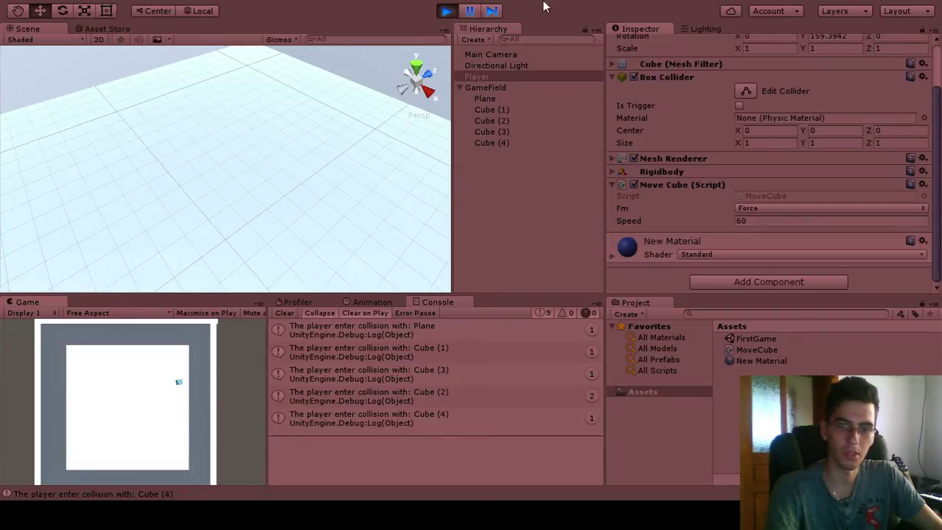
pyautogui.press('a')
pyautogui.press('s')
pyautogui.press('d')
pyautogui.press('w')
pyautogui.press('a')
pyautogui.press('s')
pyautogui.press('d')
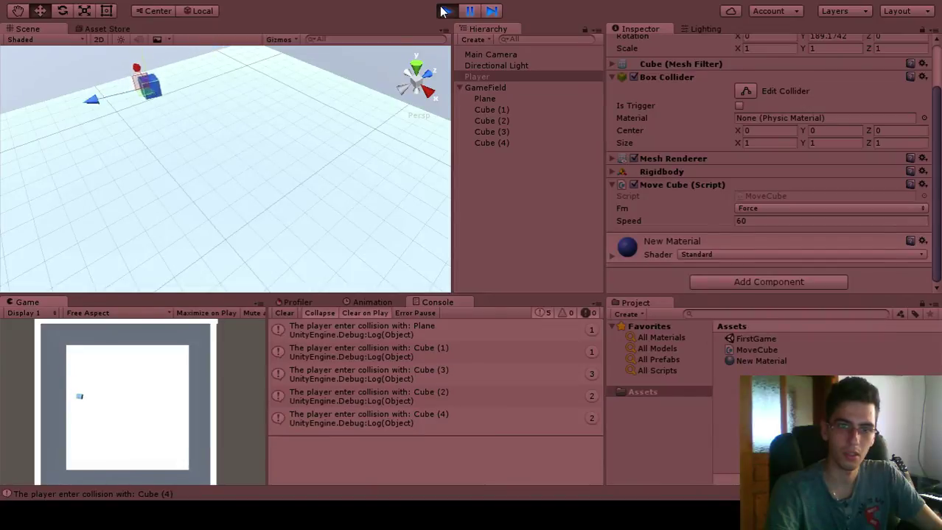
pyautogui.press('w')
pyautogui.press('a')
pyautogui.press('s')
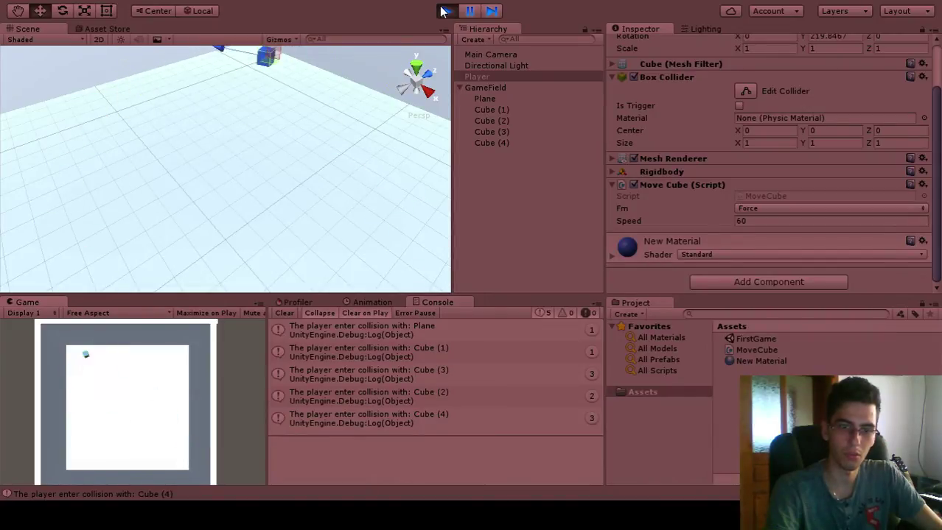
pyautogui.press('d')
pyautogui.press('w')
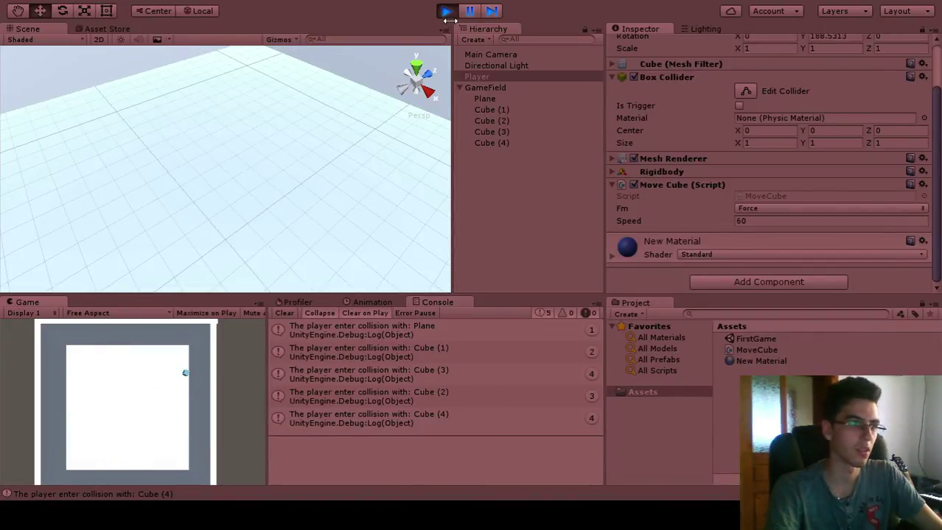
# Step: Stop the game and select the Plane, Directional Light, Main Camera and GameField objects one by one to review them
pyautogui.click(446, 13)
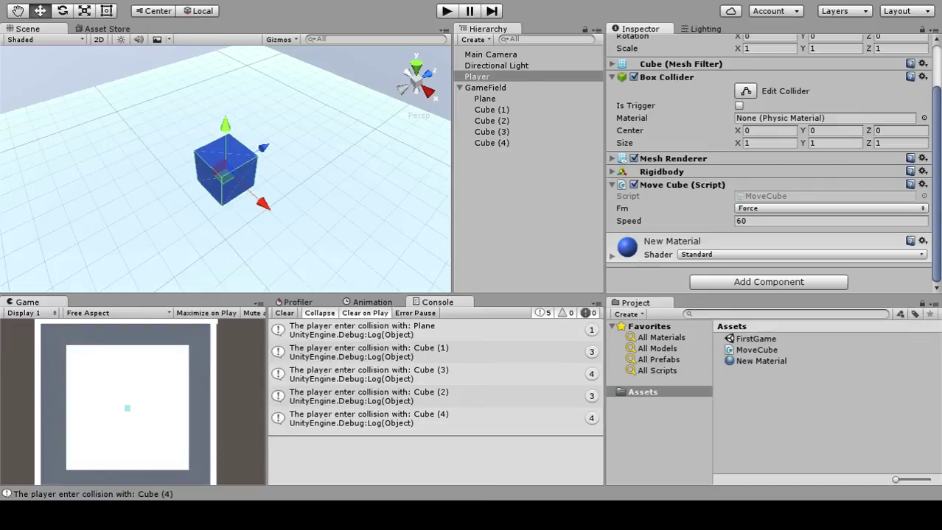
pyautogui.click(164, 146)
pyautogui.click(472, 66)
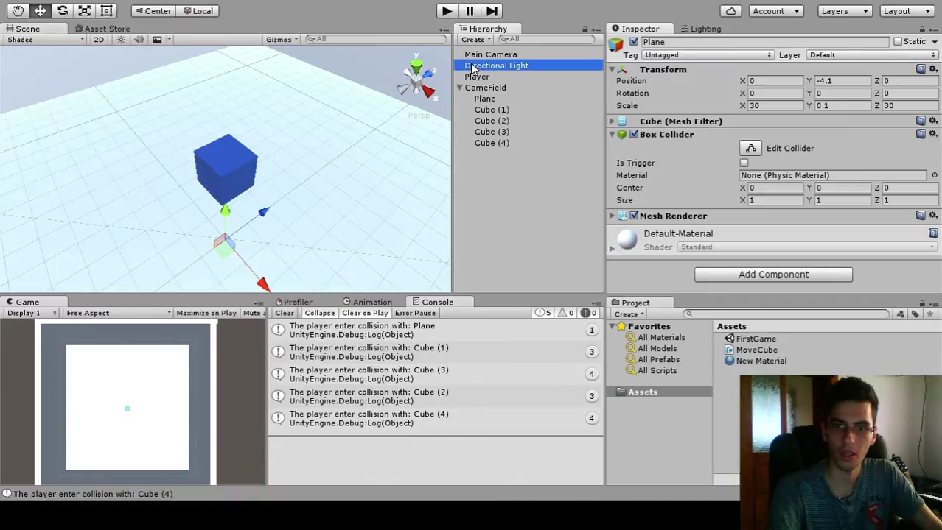
pyautogui.click(482, 57)
pyautogui.click(493, 65)
pyautogui.click(492, 87)
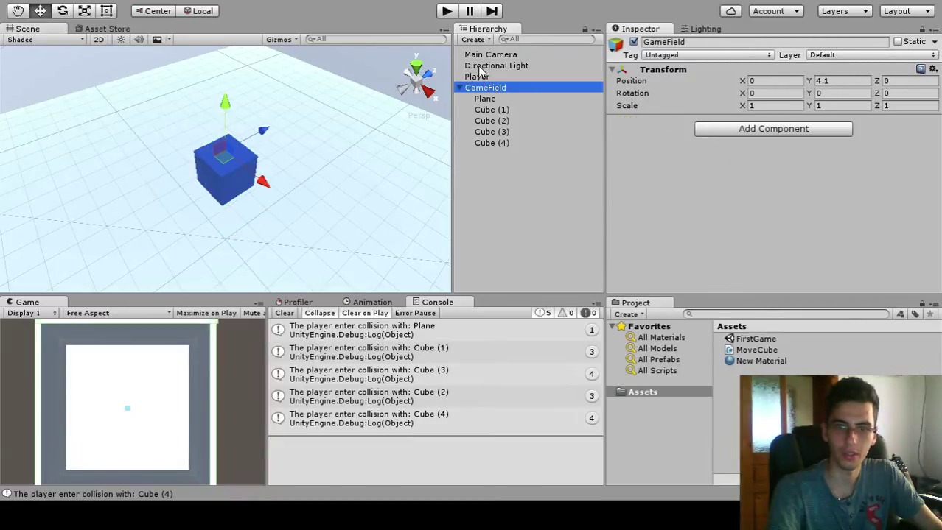
# Step: Focus the scene view on the Main Camera above the game field and examine its Transform component
pyautogui.doubleClick(489, 56)
pyautogui.moveTo(227, 188); pyautogui.dragTo(243, 95)
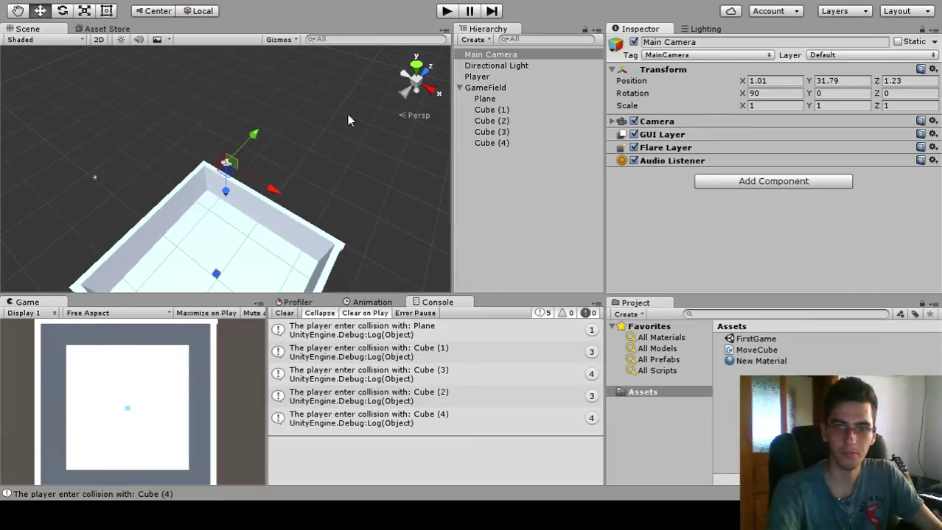
pyautogui.moveTo(194, 227); pyautogui.dragTo(324, 218)
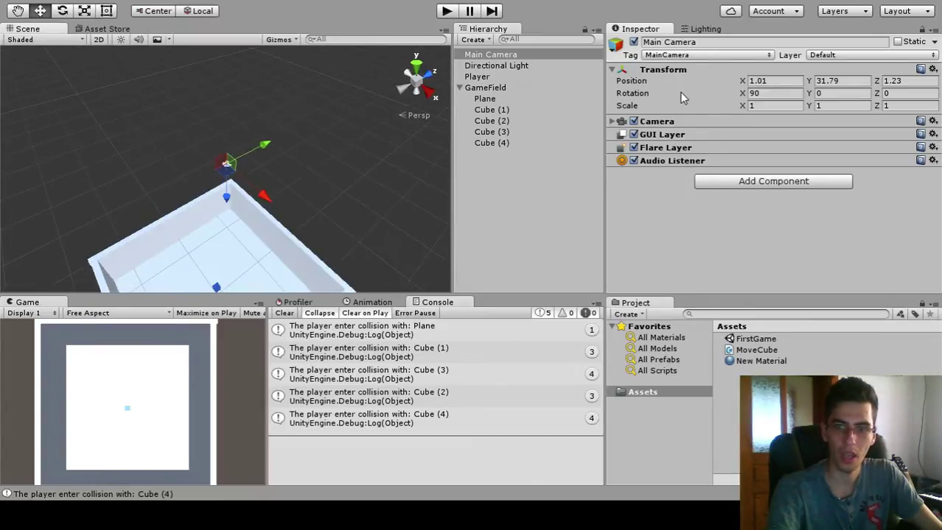
pyautogui.click(641, 72)
pyautogui.click(644, 73)
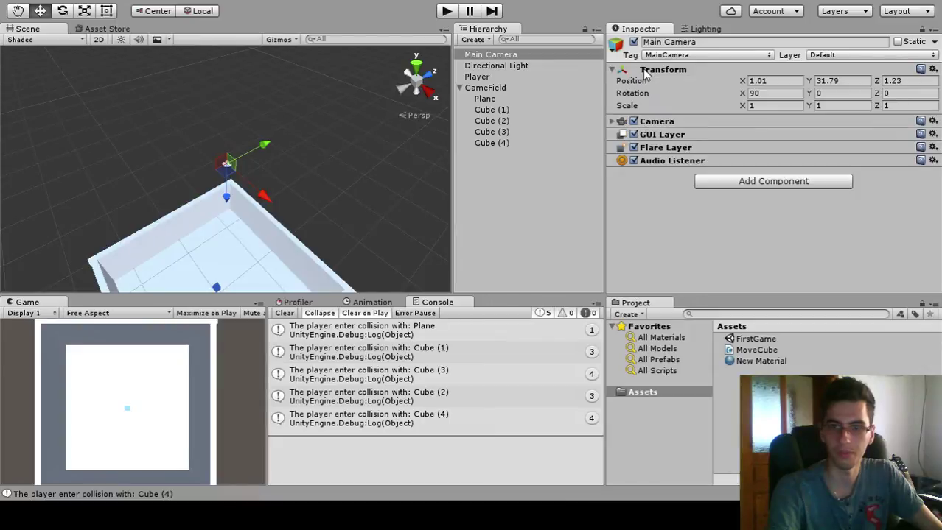
# Step: Frame the GameField object and examine its Transform scale, then check the Player, Main Camera and Cube (4) objects
pyautogui.click(499, 89)
pyautogui.press('f')
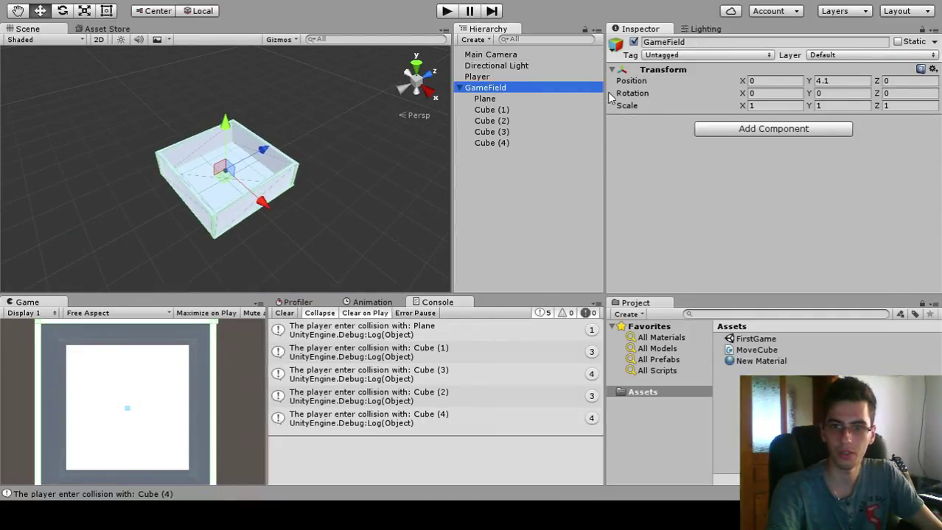
pyautogui.click(757, 107)
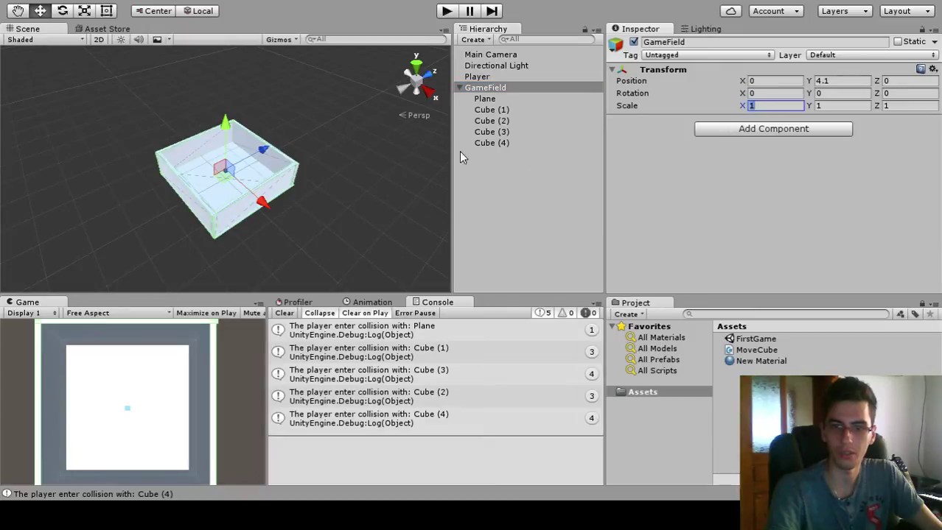
pyautogui.click(486, 77)
pyautogui.click(489, 55)
pyautogui.click(497, 143)
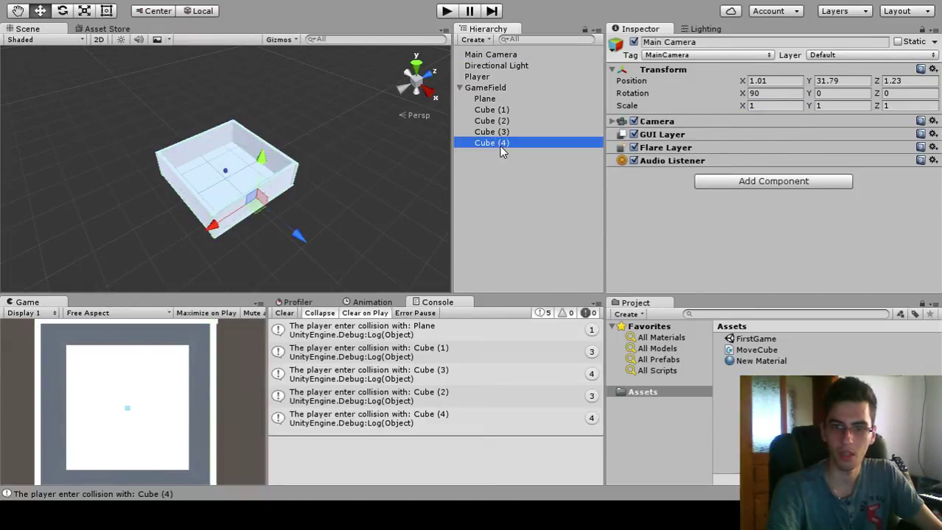
# Step: Focus on the Main Camera again, then on the Cube (1) wall, to examine their placement around the field
pyautogui.doubleClick(480, 57)
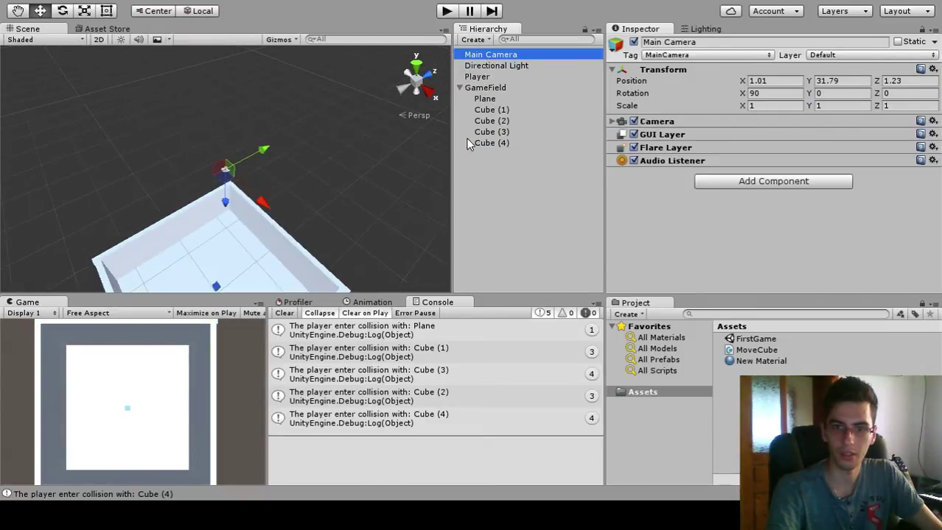
pyautogui.click(338, 177)
pyautogui.moveTo(339, 179); pyautogui.dragTo(324, 202)
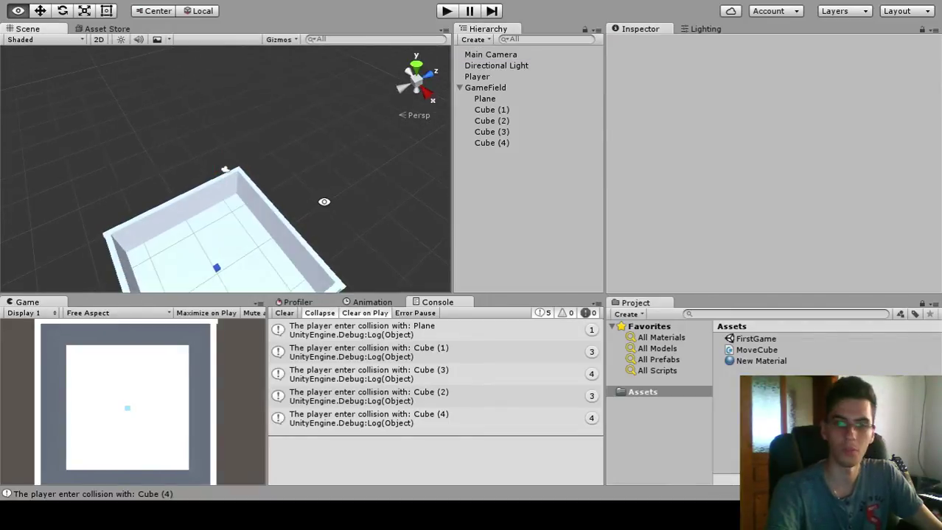
pyautogui.click(492, 109)
pyautogui.doubleClick(495, 111)
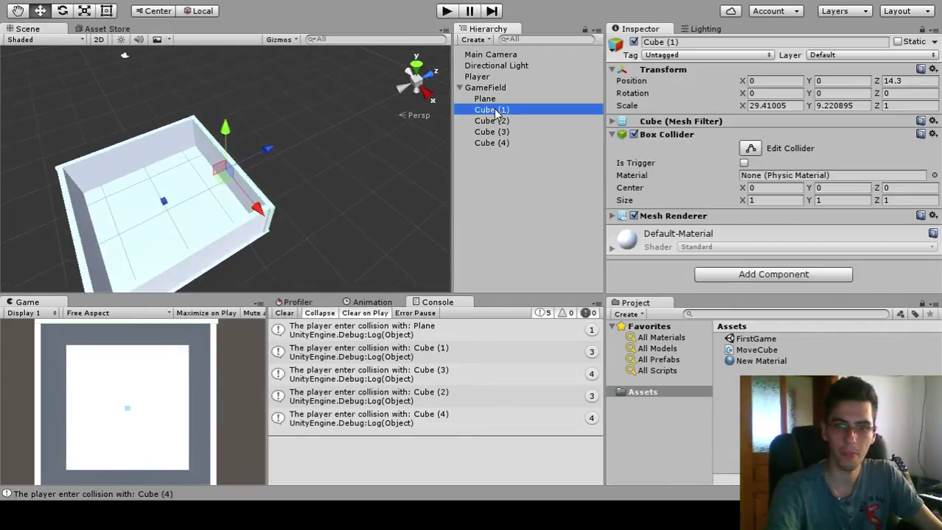
# Step: Focus on the Player cube and examine its Rigidbody settings
pyautogui.doubleClick(472, 78)
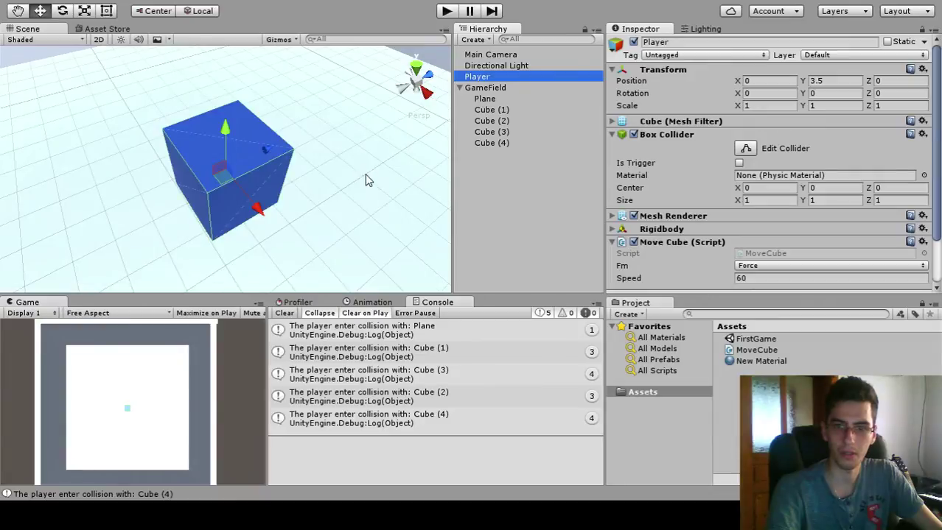
pyautogui.scroll(-3, 365, 171)
pyautogui.click(613, 229)
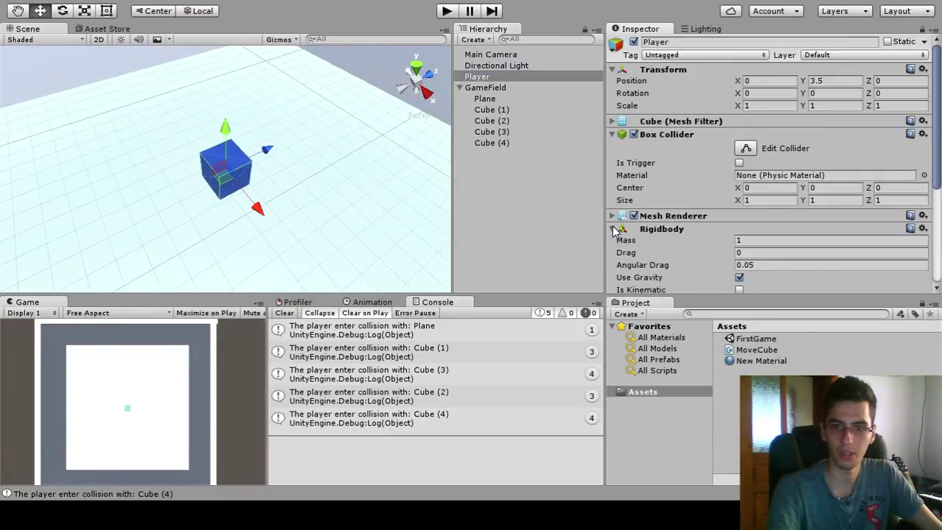
pyautogui.click(613, 230)
pyautogui.scroll(-3, 285, 215)
# Step: View the Player cube from the side and run the game briefly to watch it fall under gravity
pyautogui.moveTo(316, 184); pyautogui.dragTo(277, 105)
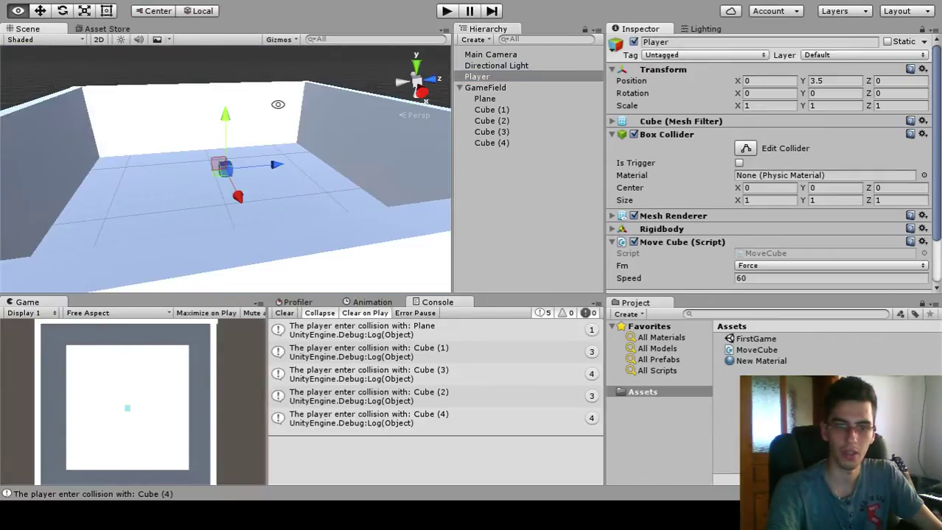
pyautogui.click(447, 12)
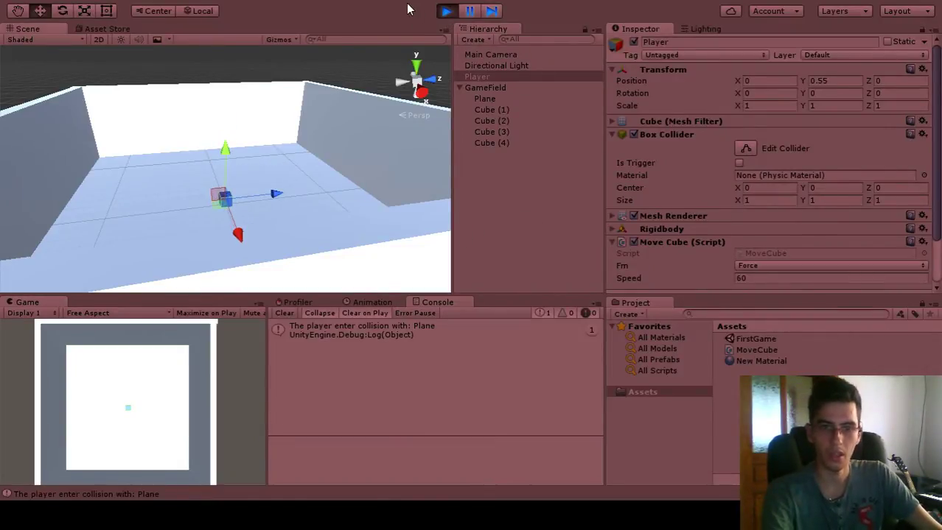
pyautogui.click(446, 12)
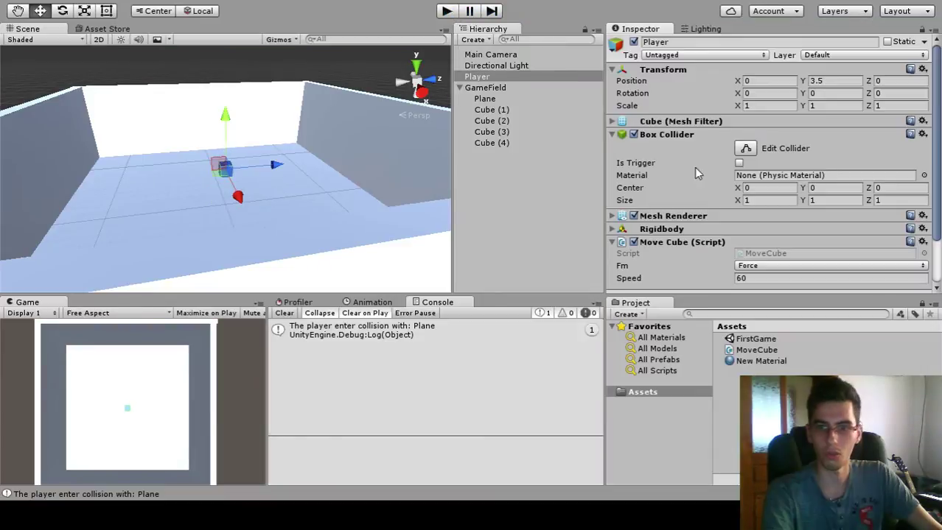
# Step: Turn off Use Gravity in the Player's Rigidbody component and turn it back on
pyautogui.click(611, 230)
pyautogui.scroll(-3, 702, 242)
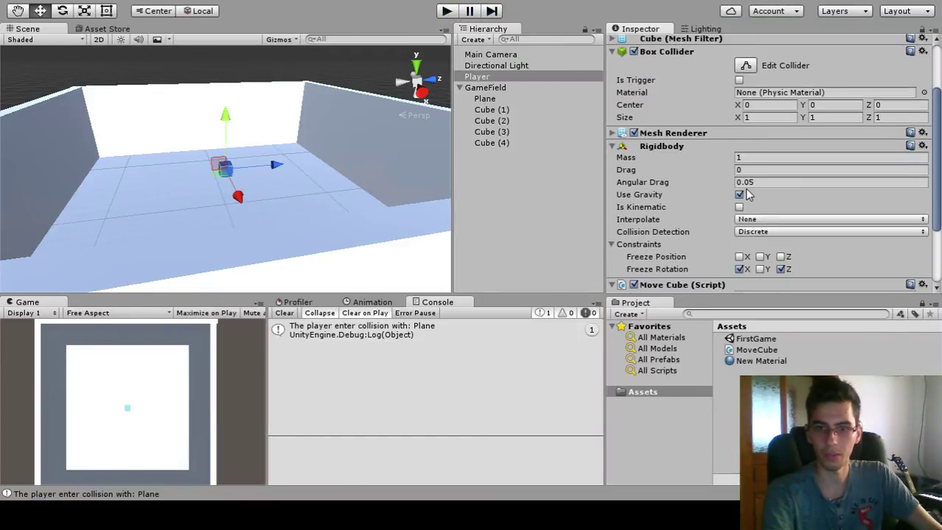
pyautogui.click(739, 196)
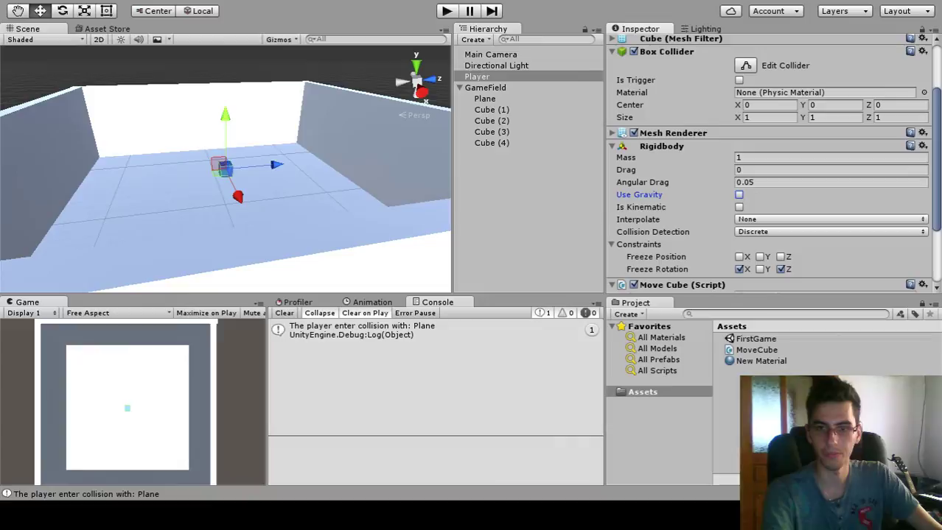
pyautogui.click(739, 196)
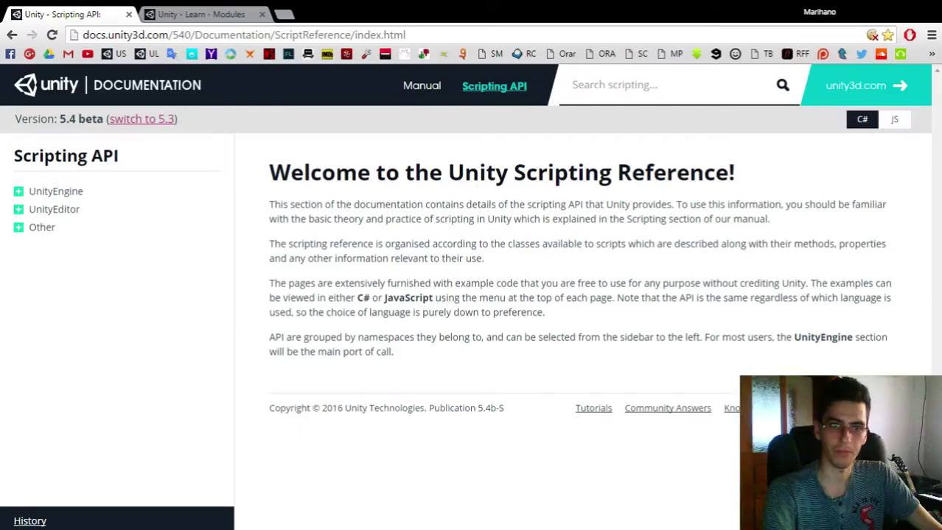
# Step: Open a new tab in Chrome
pyautogui.click(284, 14)
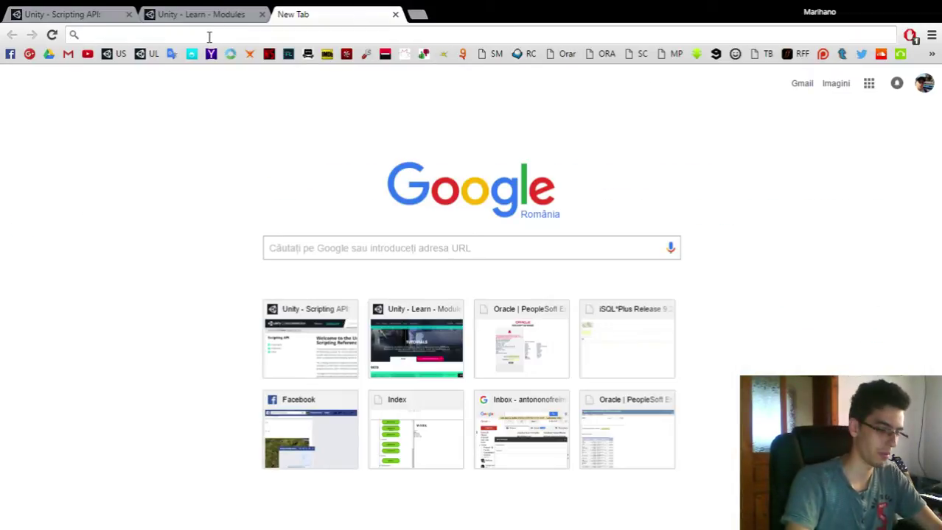
pyautogui.write('go')
pyautogui.press('BackSpace')
pyautogui.press('BackSpace')
pyautogui.press('BackSpace')
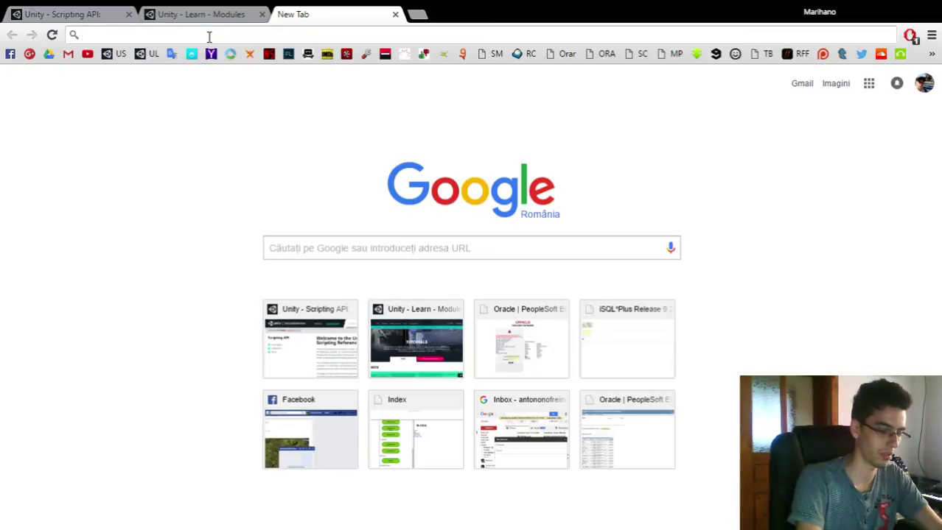
pyautogui.write('g')
pyautogui.press('Return')
pyautogui.press('BackSpace')
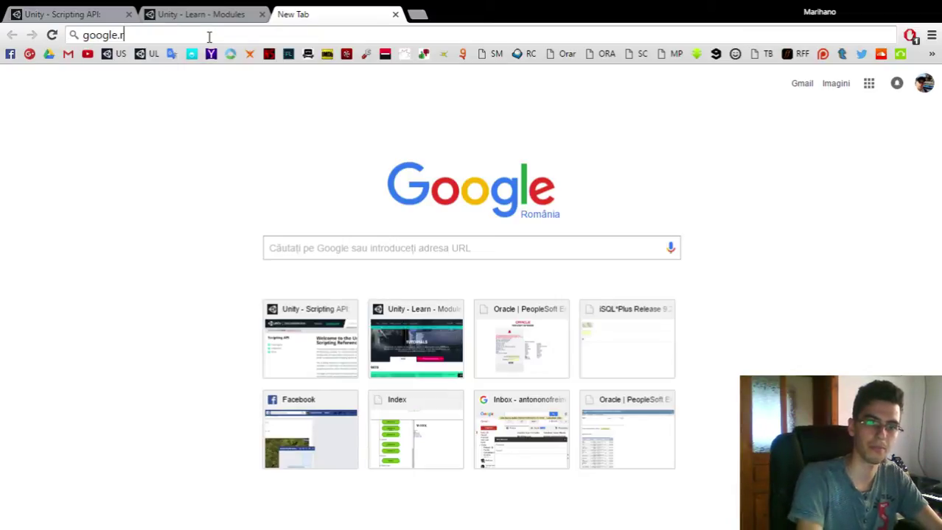
pyautogui.press('BackSpace')
pyautogui.press('BackSpace')
pyautogui.press('BackSpace')
pyautogui.press('BackSpace')
pyautogui.press('BackSpace')
pyautogui.press('BackSpace')
pyautogui.press('BackSpace')
pyautogui.press('BackSpace')
# Step: Load the unity3d.com website in the new tab
pyautogui.write('uni')
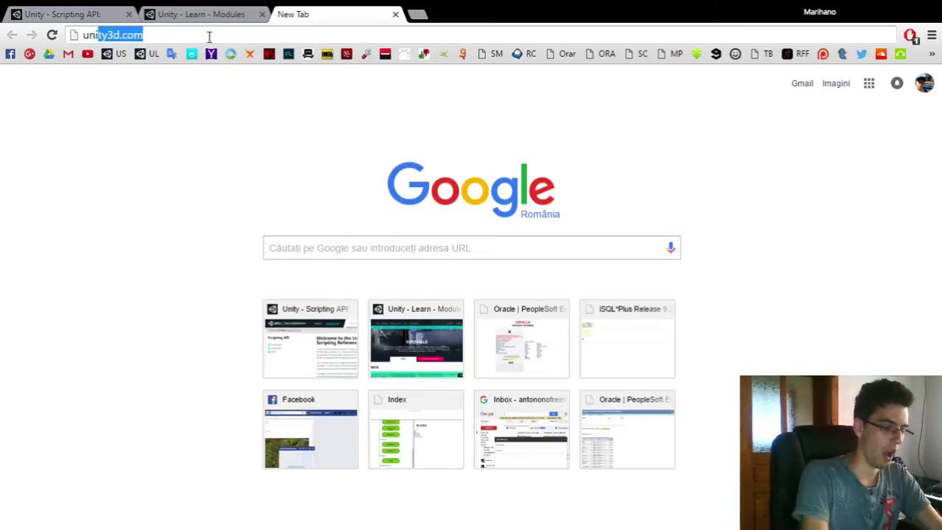
pyautogui.write('ty3d.c')
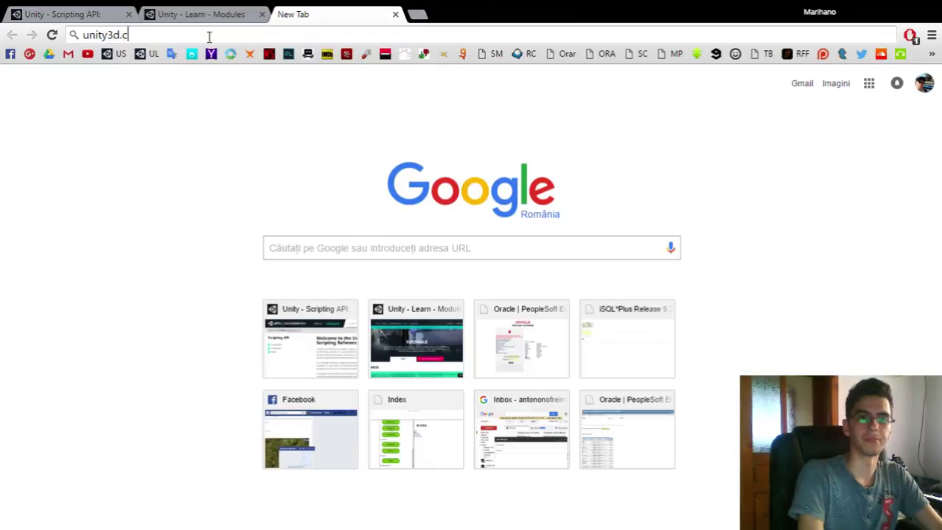
pyautogui.press('BackSpace')
pyautogui.press('BackSpace')
pyautogui.press('Return')
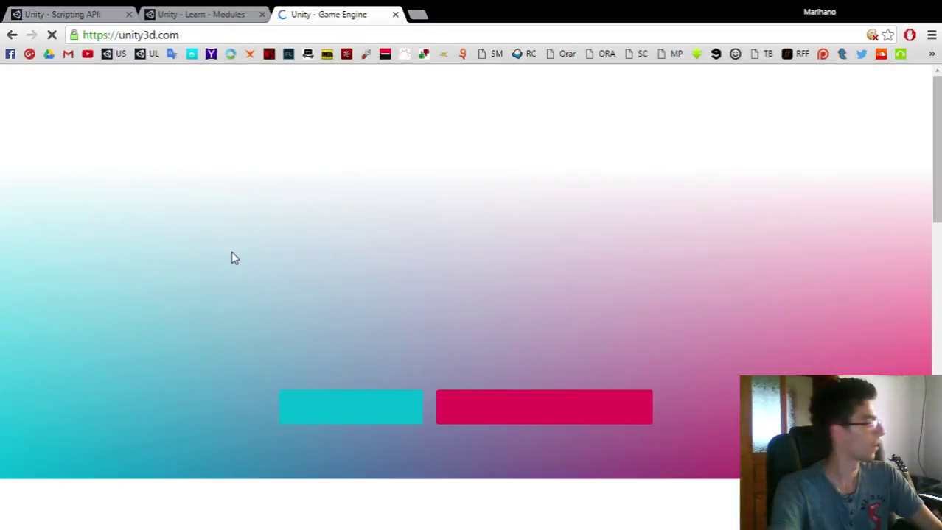
# Step: Open the Unity store page to examine the Personal, Plus, Pro and Enterprise plans, and close that tab
pyautogui.click(361, 369)
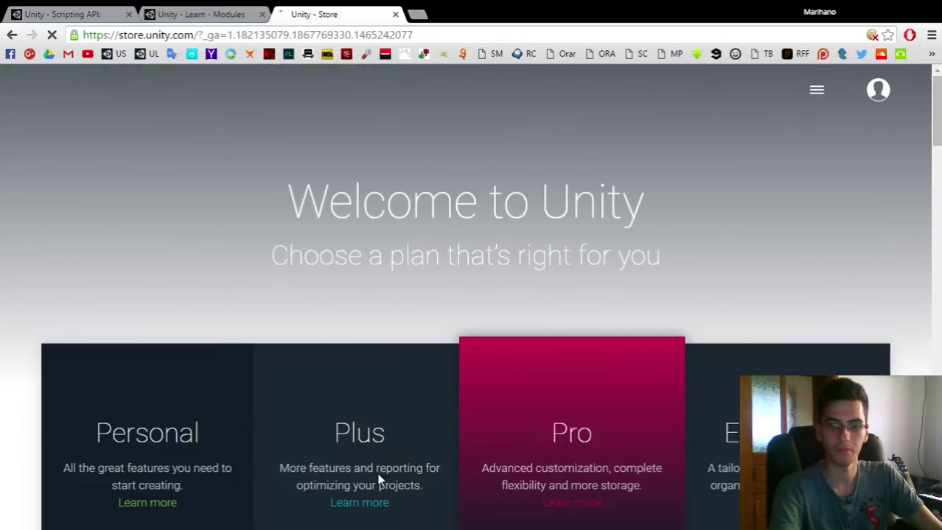
pyautogui.scroll(-3, 315, 385)
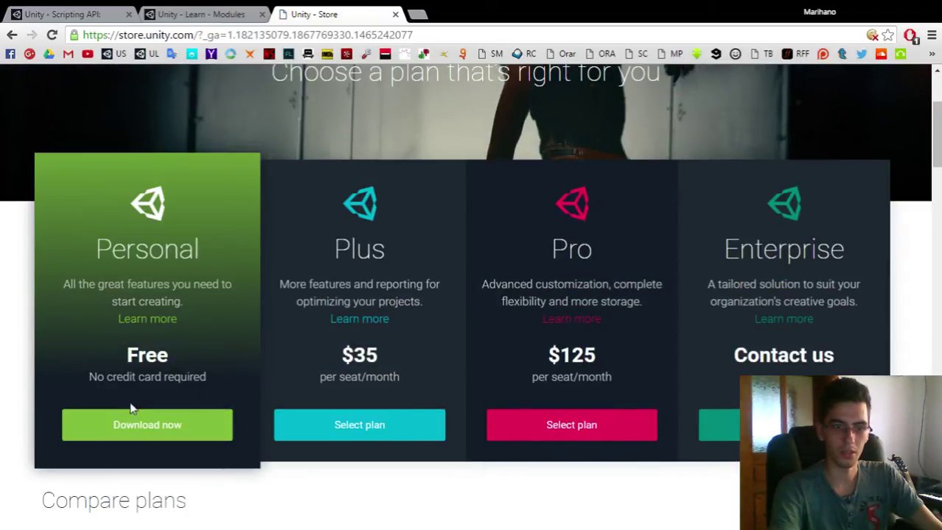
pyautogui.scroll(3, 179, 319)
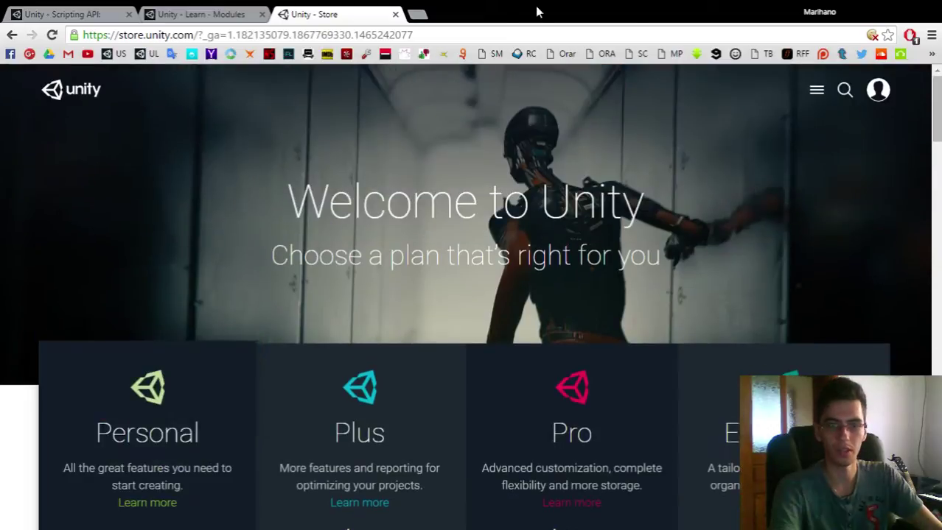
pyautogui.click(396, 15)
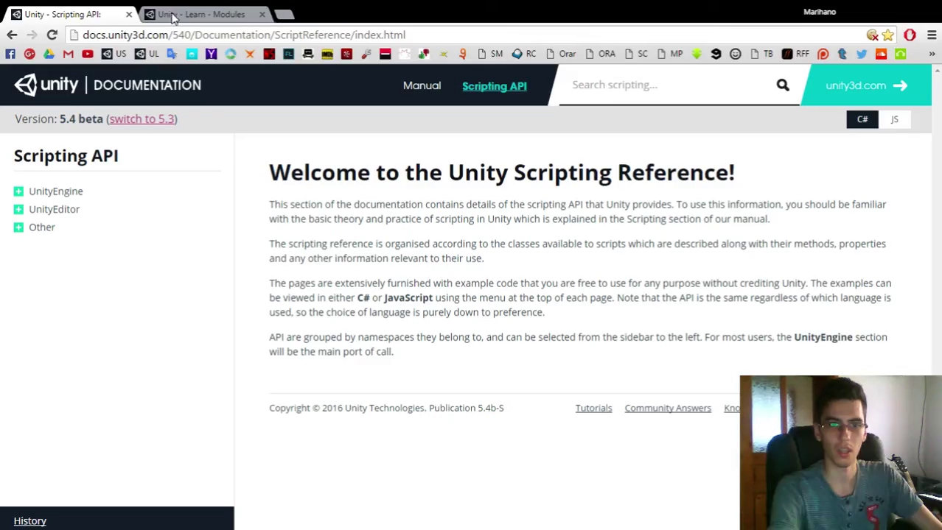
# Step: Look over the Scripting API reference and the Unity Learn page, and open the Tutorials section of Unity Learn
pyautogui.click(190, 12)
pyautogui.click(92, 13)
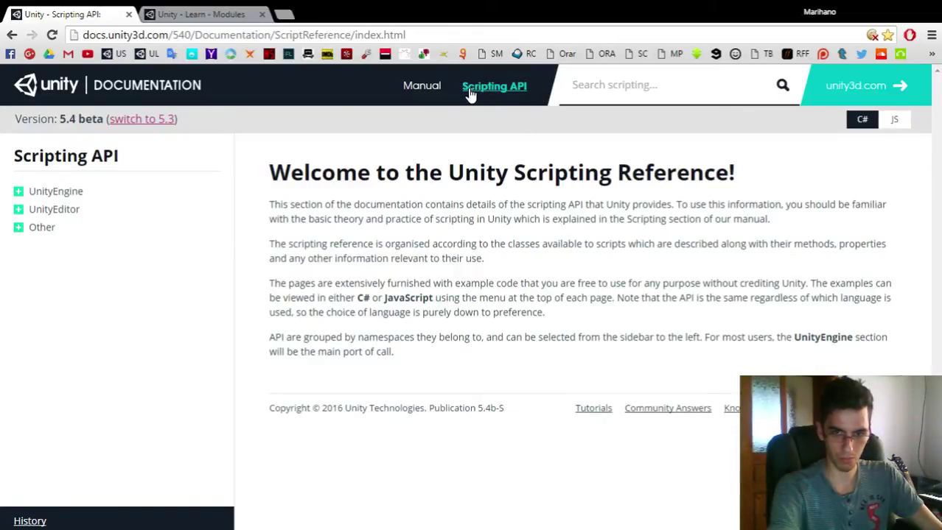
pyautogui.click(192, 14)
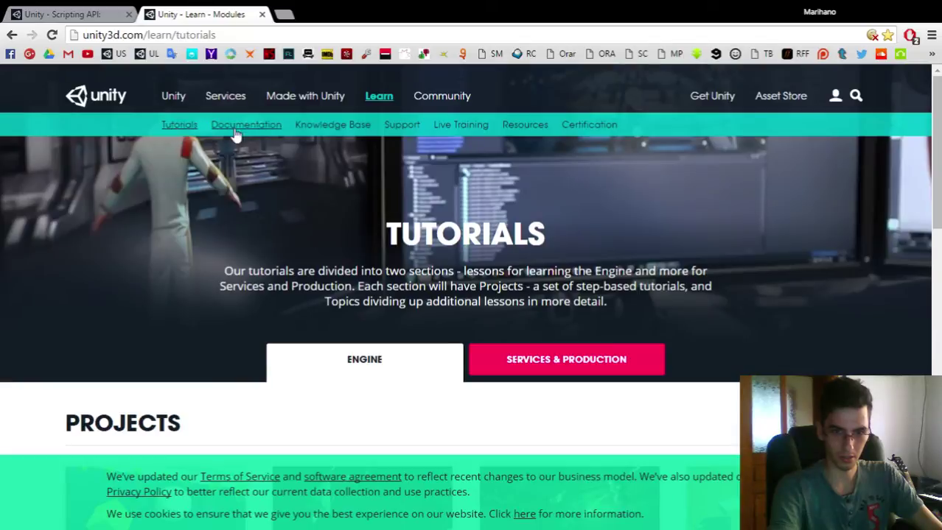
pyautogui.click(175, 127)
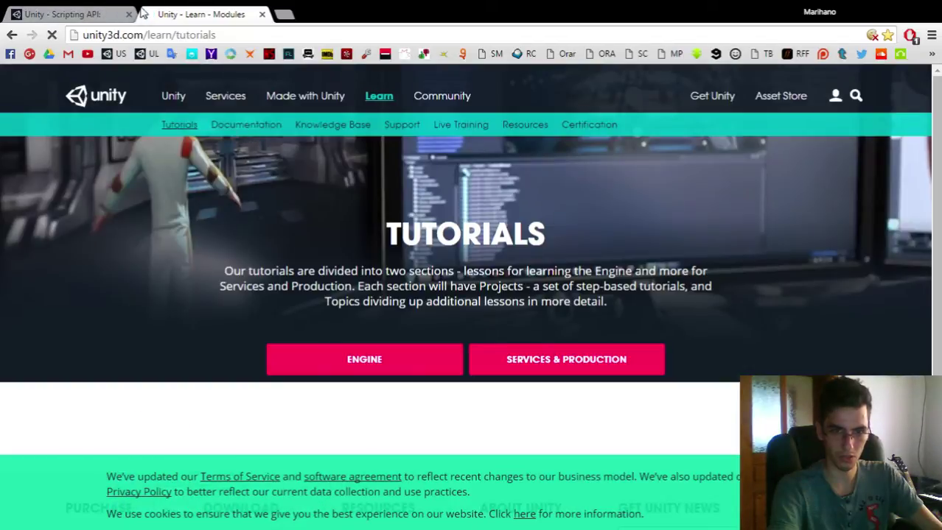
# Step: Return briefly to the Scripting API reference, then browse the topic list on the Unity Learn tutorials page
pyautogui.click(50, 12)
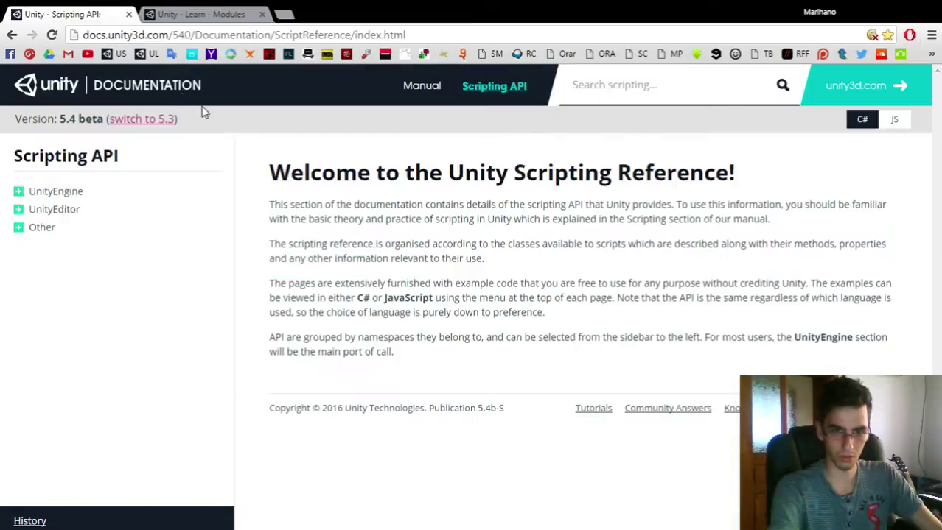
pyautogui.click(201, 12)
pyautogui.scroll(-8, 342, 249)
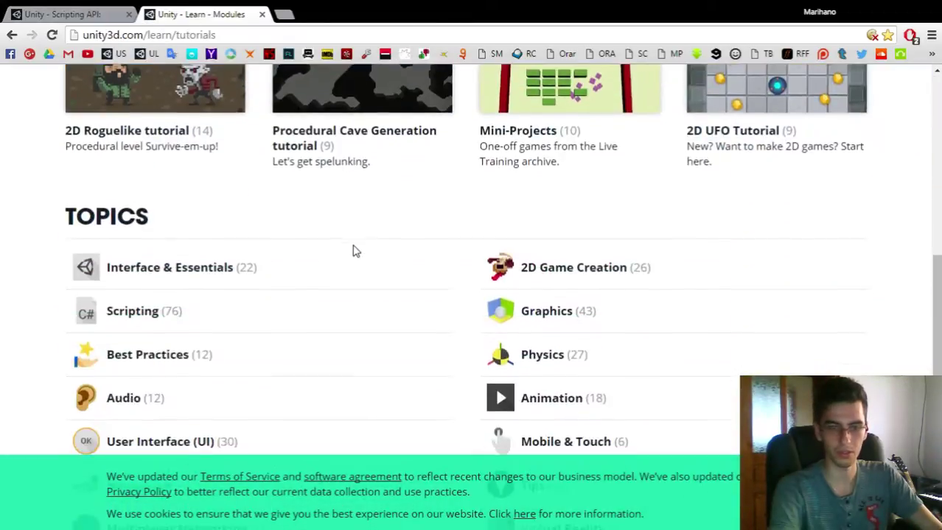
# Step: Return to the Scripting API reference, enter the sample text "dwawdaw" in its search field and clear it
pyautogui.scroll(8, 354, 252)
pyautogui.hotkey('ctrl', 'shift', 'Tab')
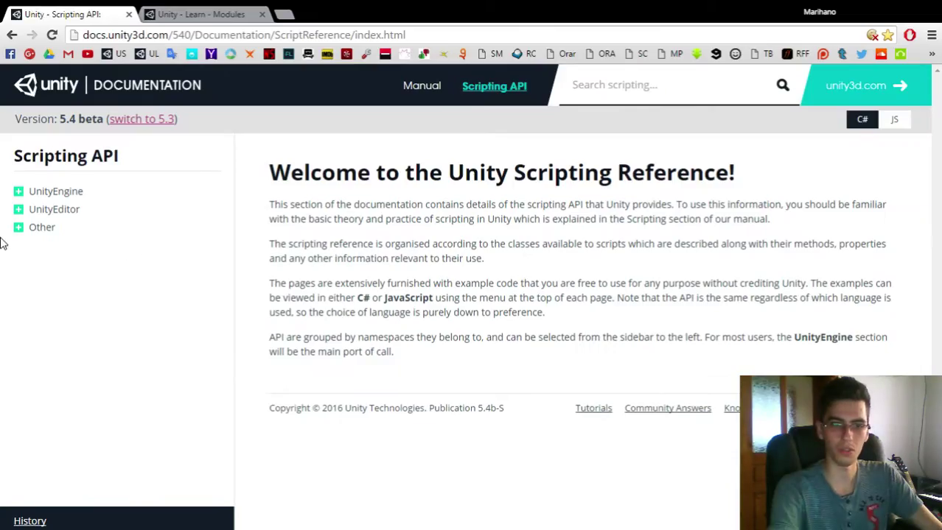
pyautogui.write('Gameobject')
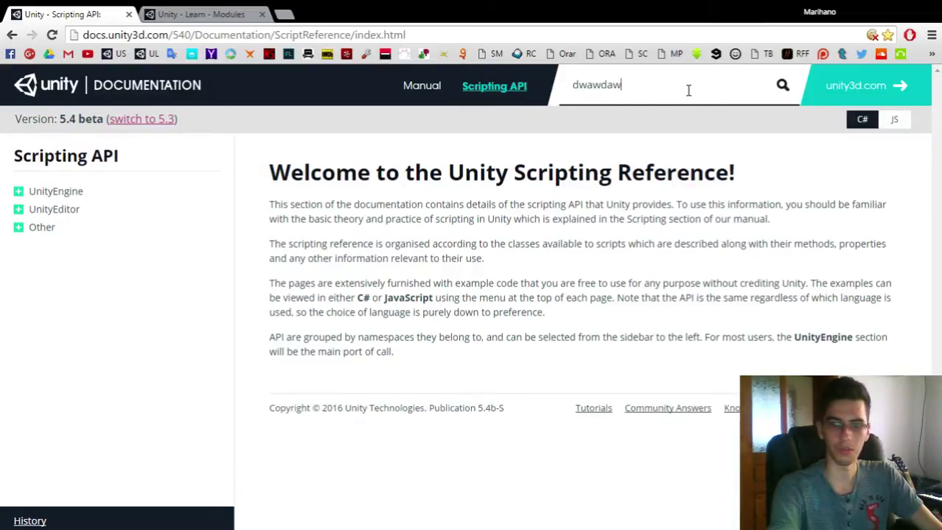
pyautogui.press('BackSpace')
pyautogui.press('BackSpace')
pyautogui.press('BackSpace')
pyautogui.press('BackSpace')
pyautogui.press('BackSpace')
pyautogui.press('BackSpace')
pyautogui.press('BackSpace')
pyautogui.press('BackSpace')
pyautogui.press('BackSpace')
pyautogui.press('BackSpace')
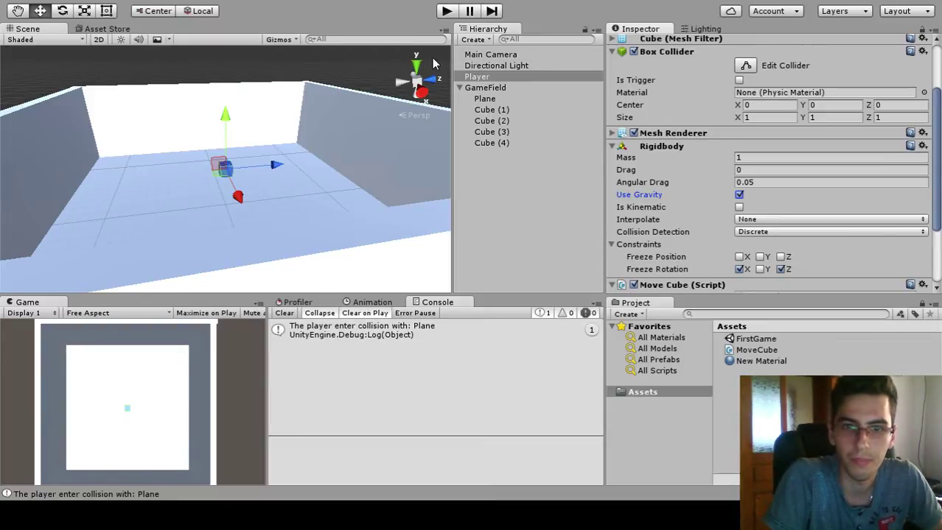
# Step: Look through the Player's components and collapse its Rigidbody, Box Collider and Transform sections
pyautogui.scroll(-4, 698, 187)
pyautogui.scroll(8, 698, 187)
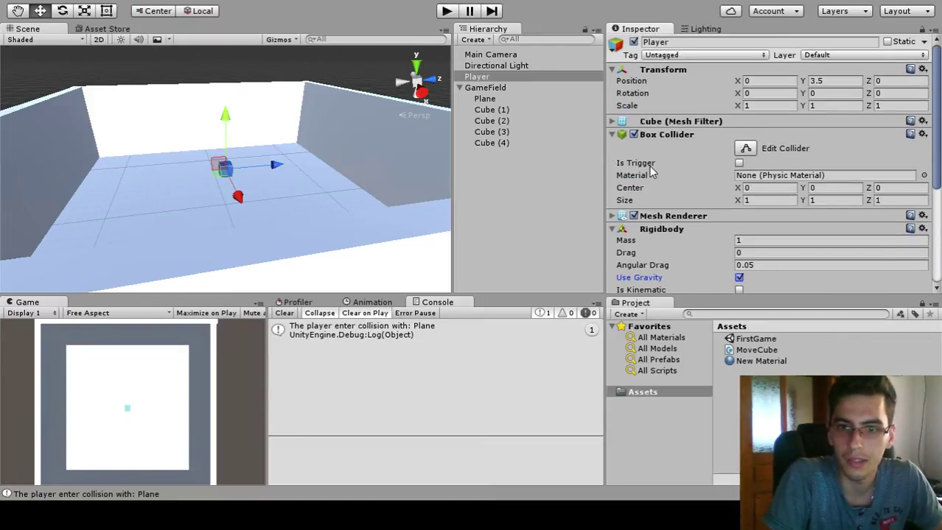
pyautogui.scroll(-3, 651, 172)
pyautogui.click(612, 147)
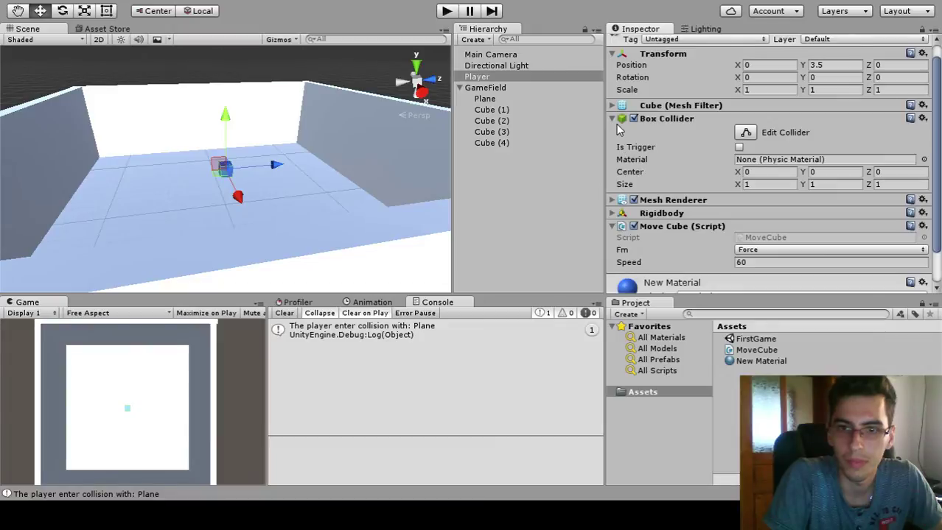
pyautogui.click(612, 124)
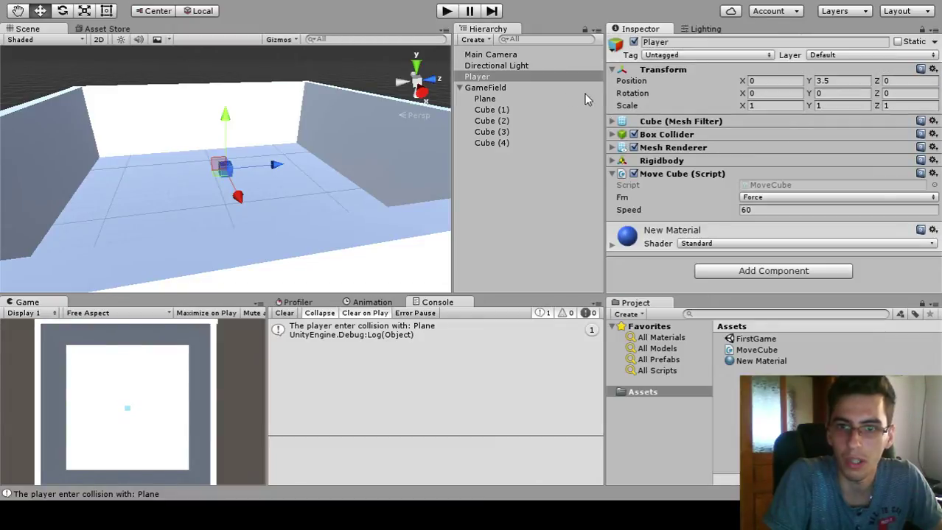
pyautogui.click(612, 70)
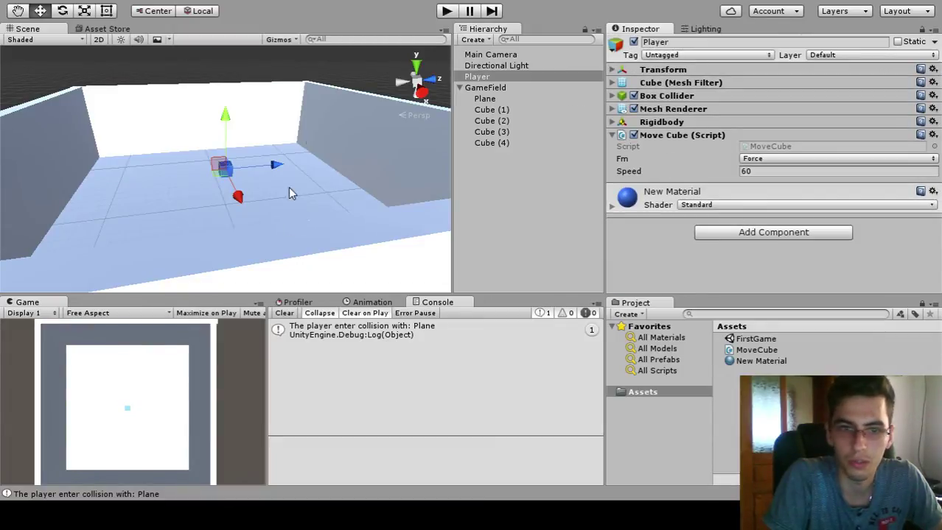
# Step: Play-test the game by driving the Player cube around the field into the surrounding walls, checking the logged collisions, and stop playback
pyautogui.click(446, 10)
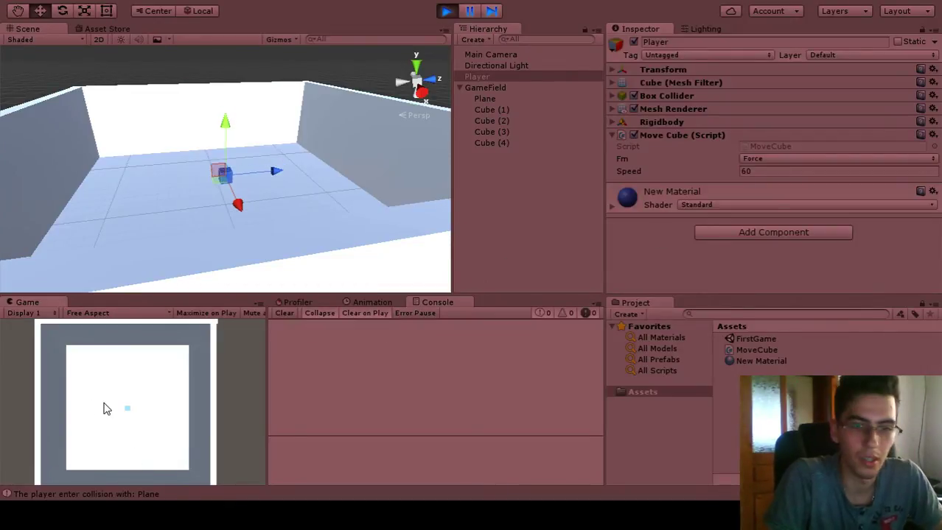
pyautogui.press('Up')
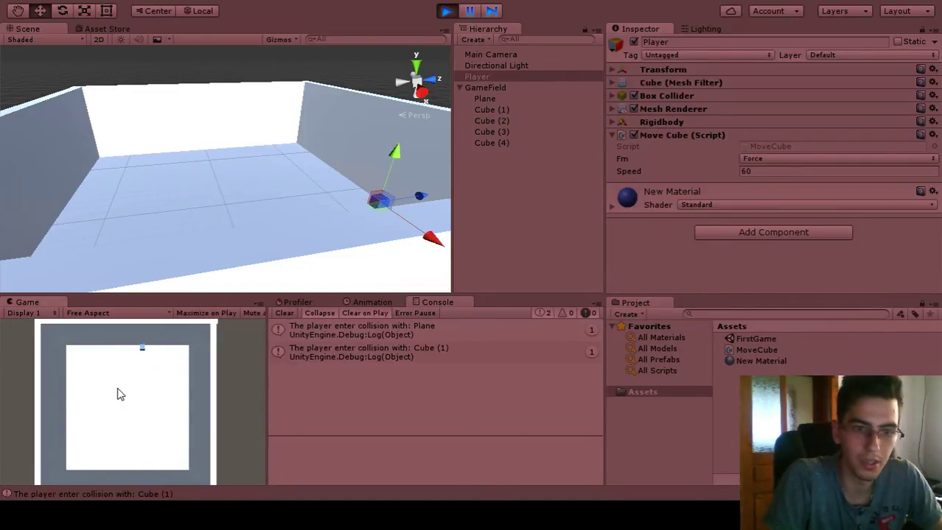
pyautogui.press('Left')
pyautogui.press('Down')
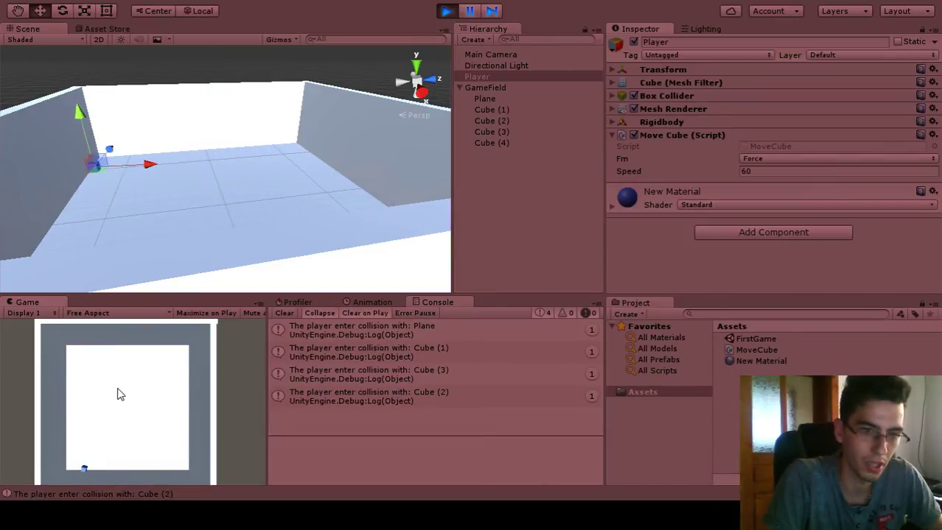
pyautogui.press('Up')
pyautogui.press('Right')
pyautogui.press('Left')
pyautogui.press('Down')
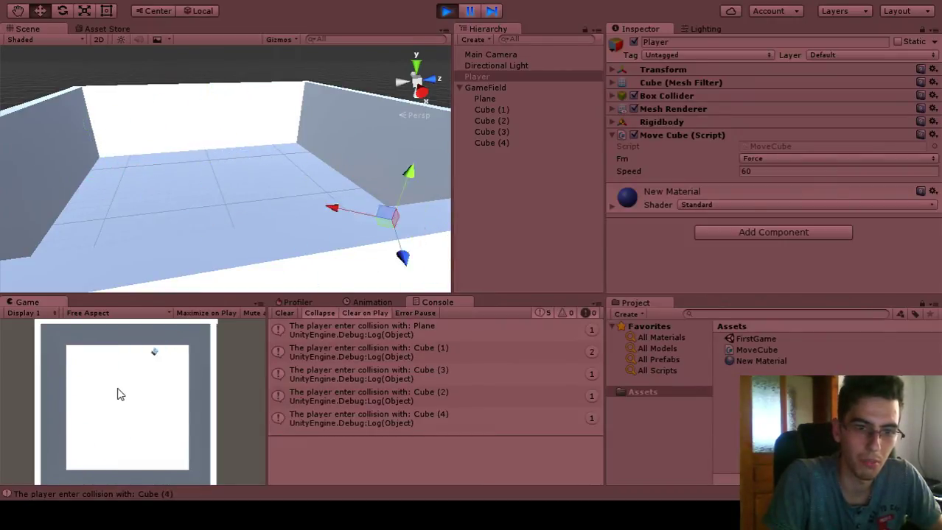
pyautogui.press('Right')
pyautogui.press('Up')
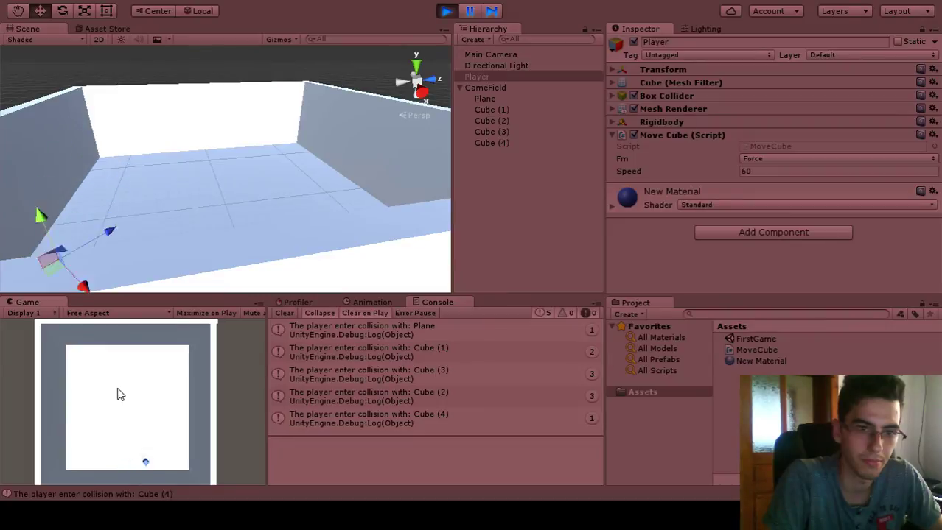
pyautogui.press('Left')
pyautogui.press('Down')
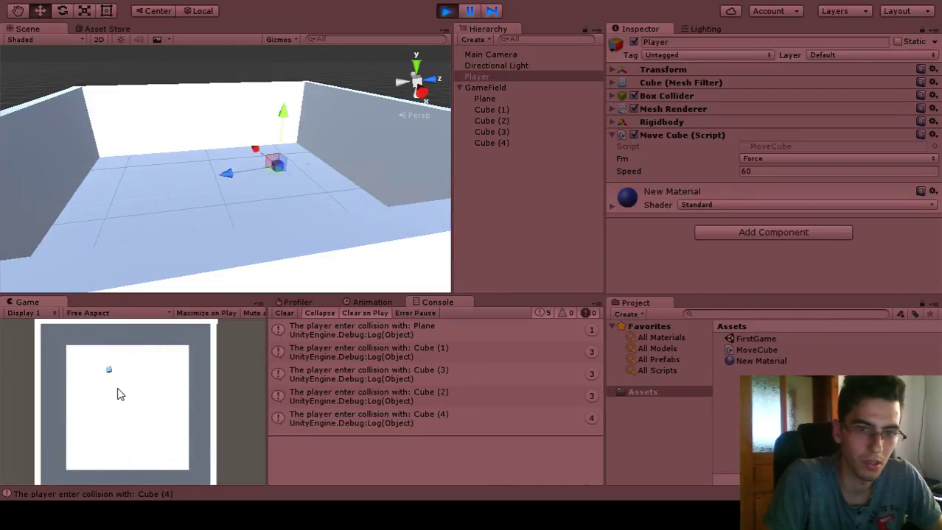
pyautogui.press('Right')
pyautogui.press('Left')
pyautogui.press('Up')
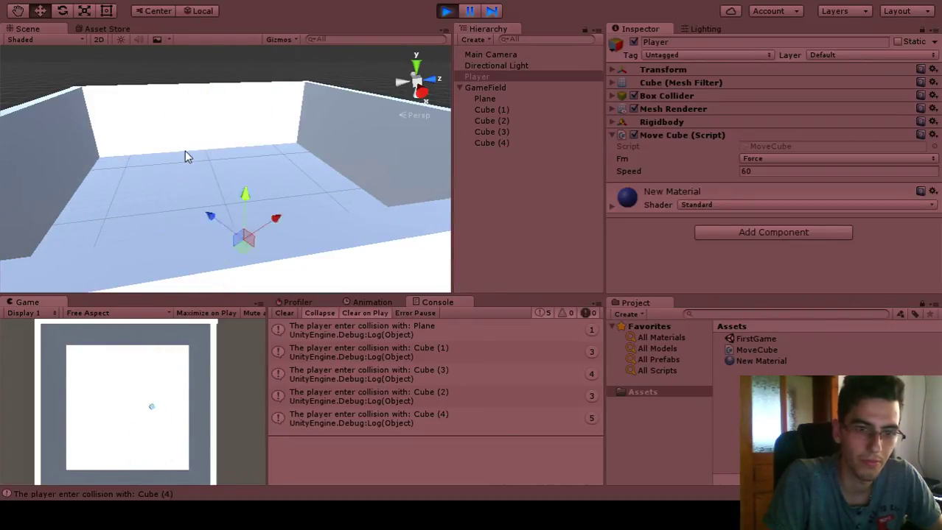
pyautogui.click(446, 11)
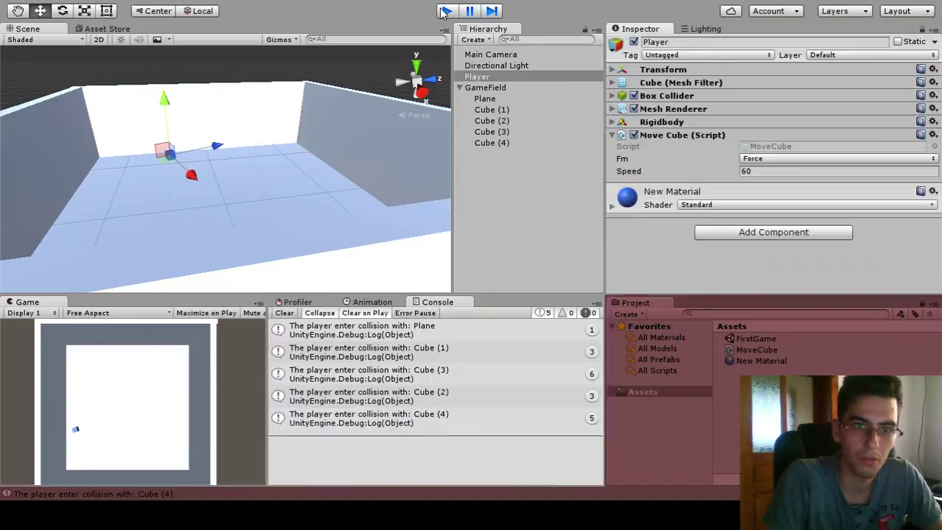
# Step: Add a cube to the scene, place it directly below Player in the object hierarchy and rename it Food
pyautogui.moveTo(200, 216); pyautogui.dragTo(472, 214)
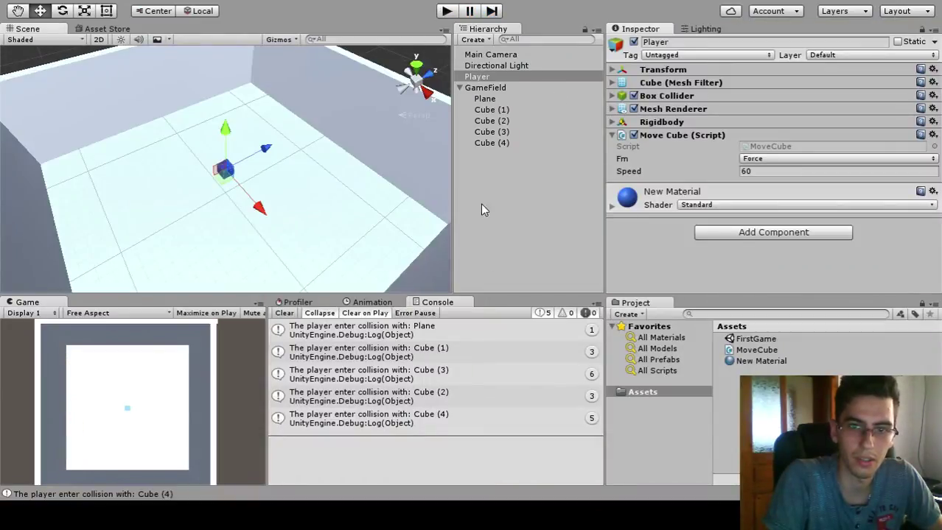
pyautogui.click(478, 165)
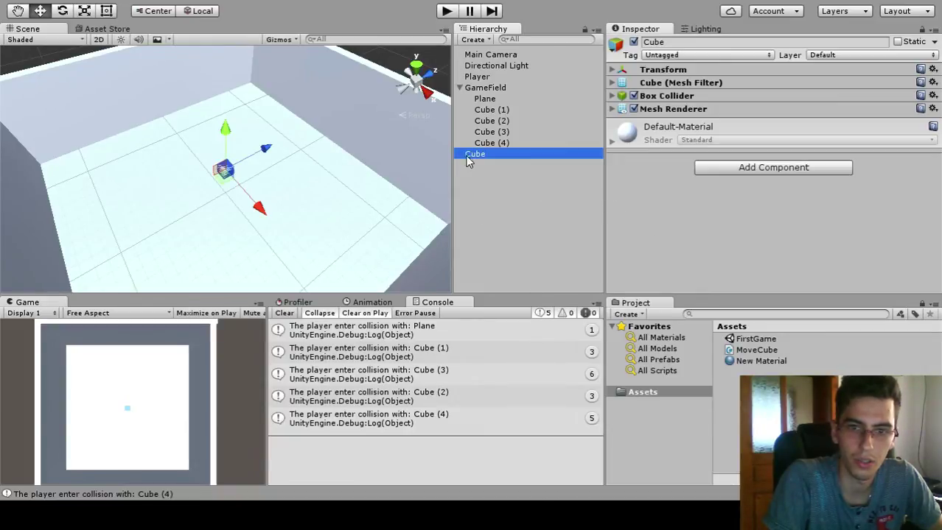
pyautogui.moveTo(468, 160); pyautogui.dragTo(480, 84)
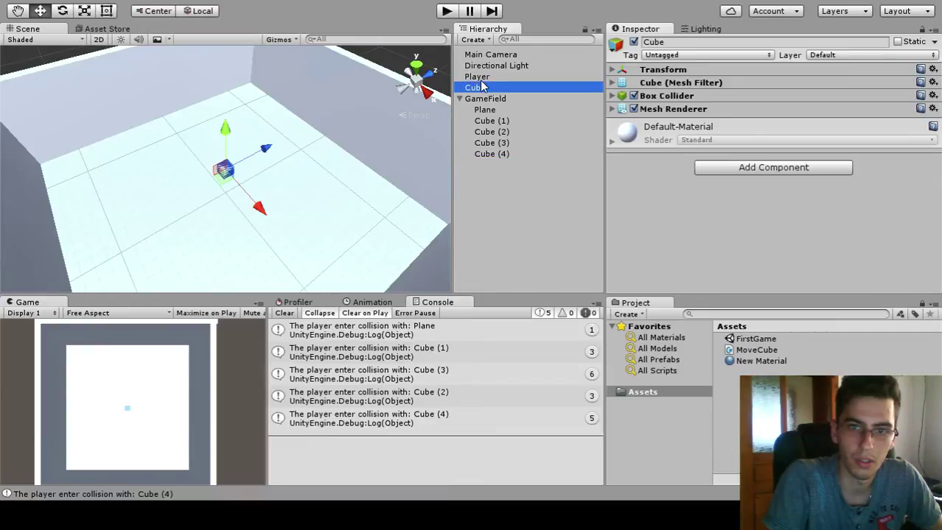
pyautogui.press('F2')
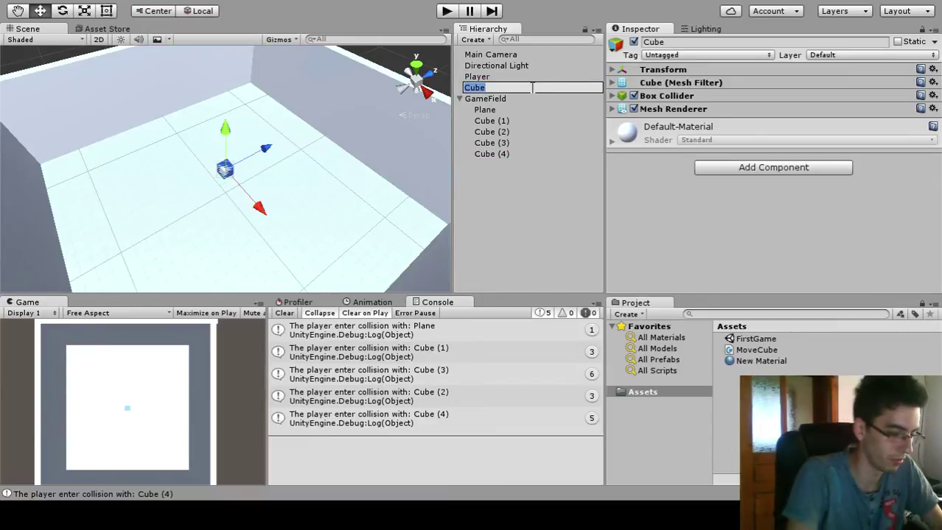
pyautogui.write('Food')
pyautogui.press('Return')
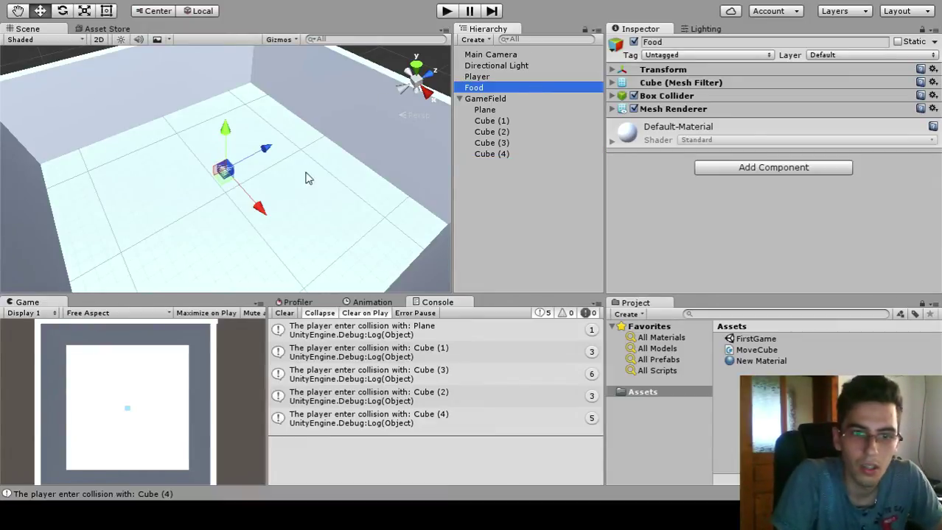
# Step: Move the Food cube away from the Player along the Z and X axes, toward a corner of the game field
pyautogui.moveTo(267, 150); pyautogui.dragTo(185, 188)
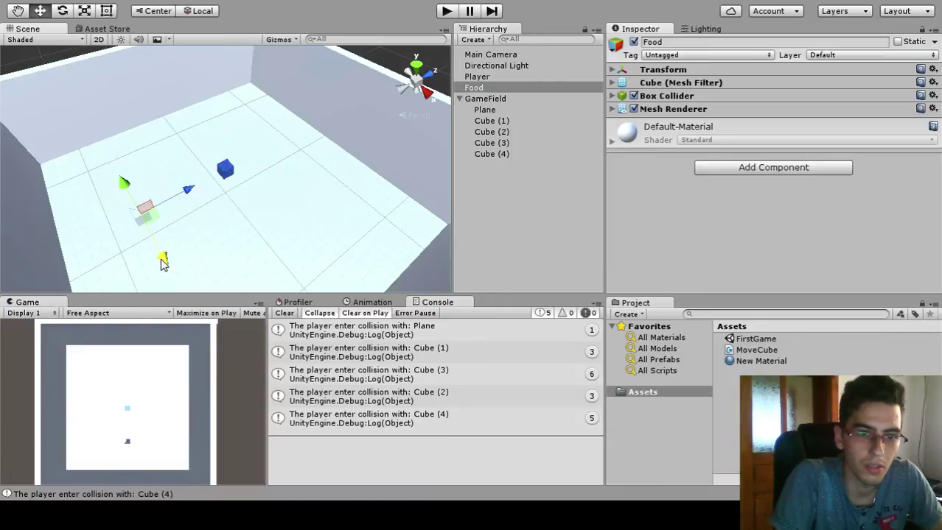
pyautogui.moveTo(162, 259); pyautogui.dragTo(110, 187)
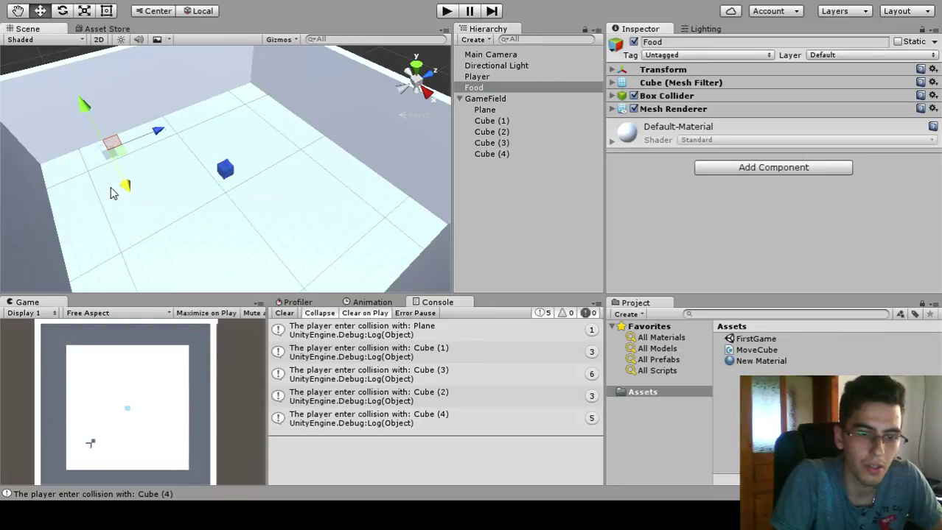
pyautogui.click(474, 87)
pyautogui.click(654, 216)
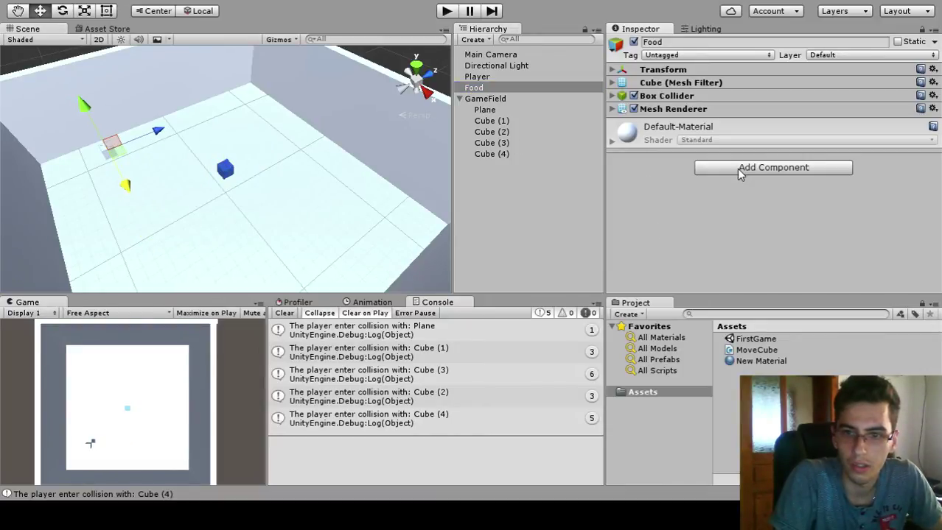
# Step: Create a new material in the Assets folder and set its albedo colour to bright green
pyautogui.click(875, 358)
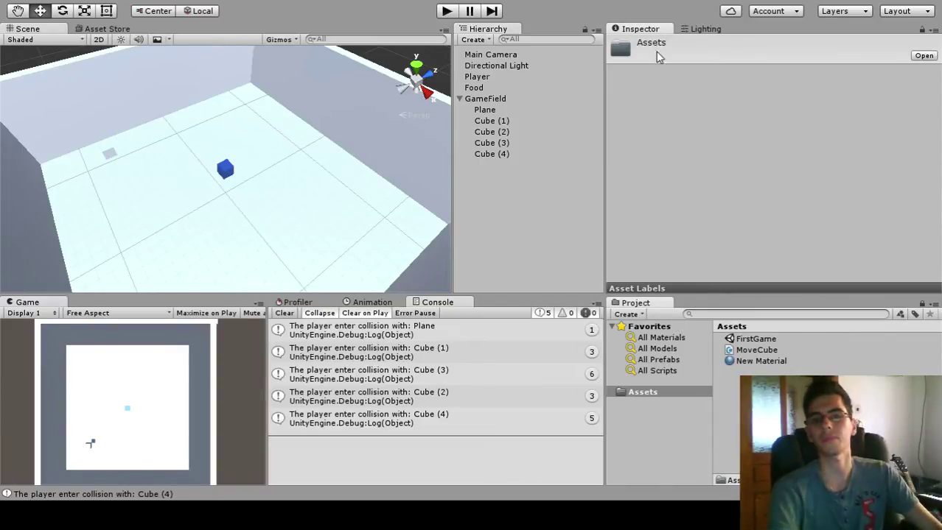
pyautogui.click(671, 259)
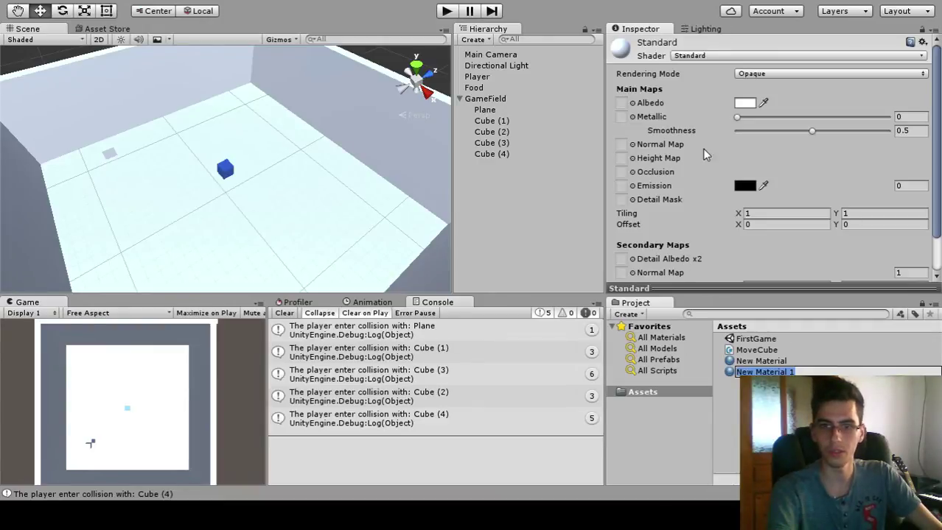
pyautogui.click(687, 120)
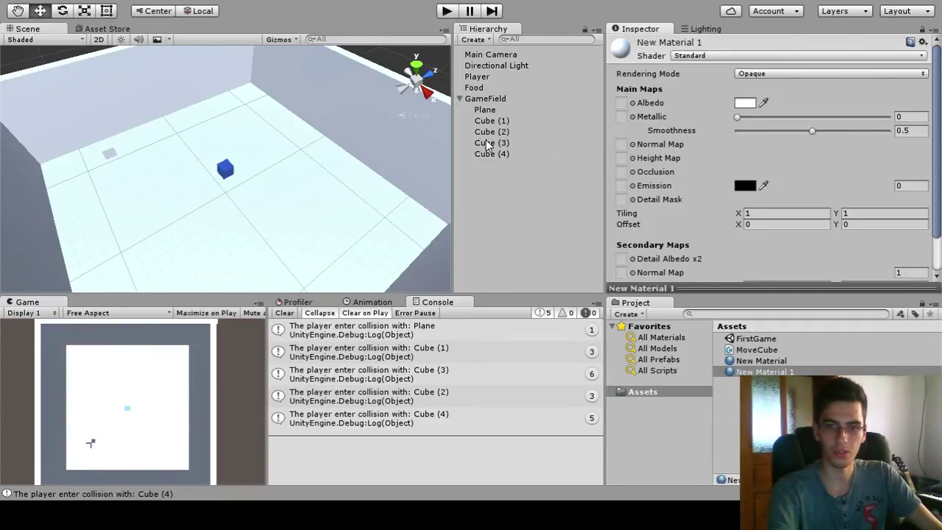
pyautogui.click(745, 102)
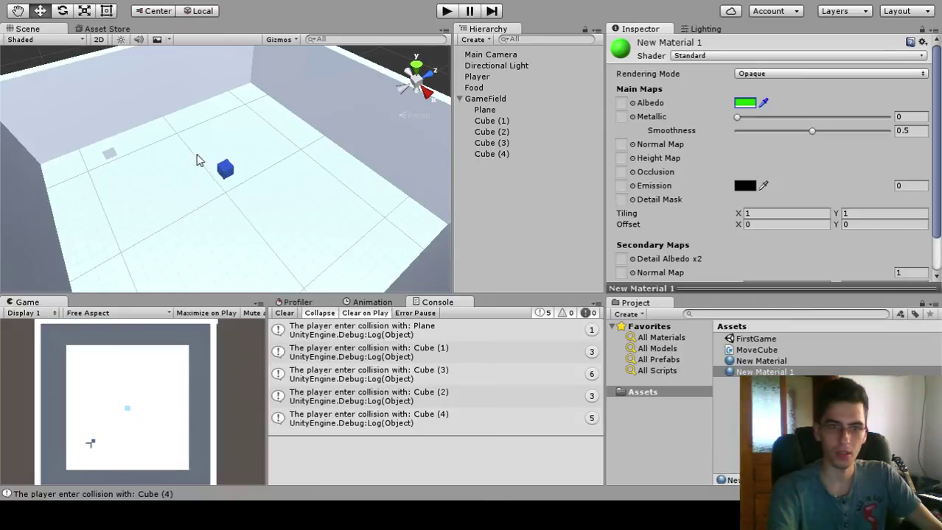
pyautogui.click(472, 87)
# Step: Rename the green material as FoodMaterial
pyautogui.click(764, 372)
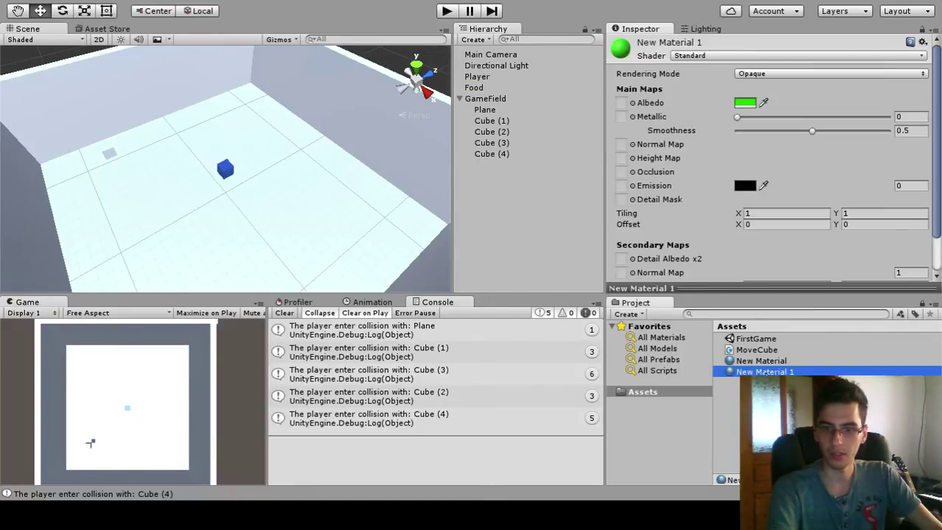
pyautogui.press('F2')
pyautogui.write('Food')
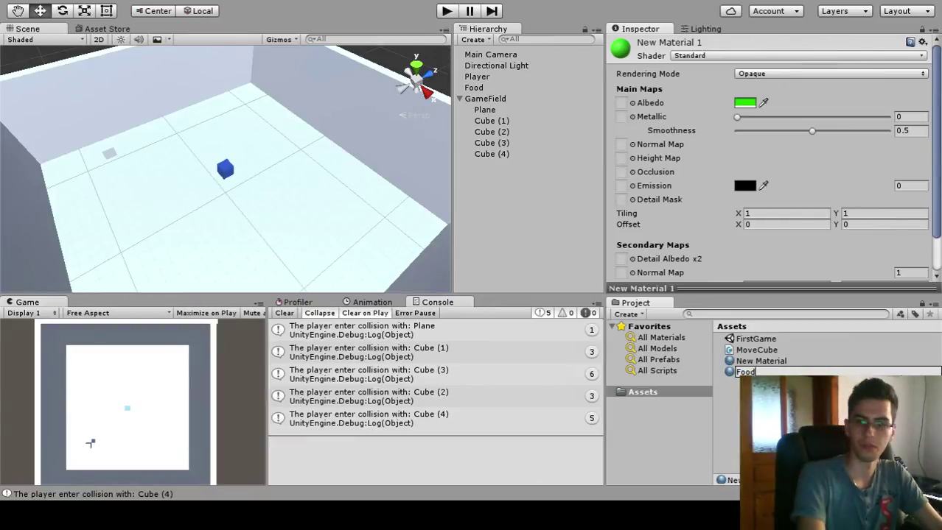
pyautogui.write('Materia')
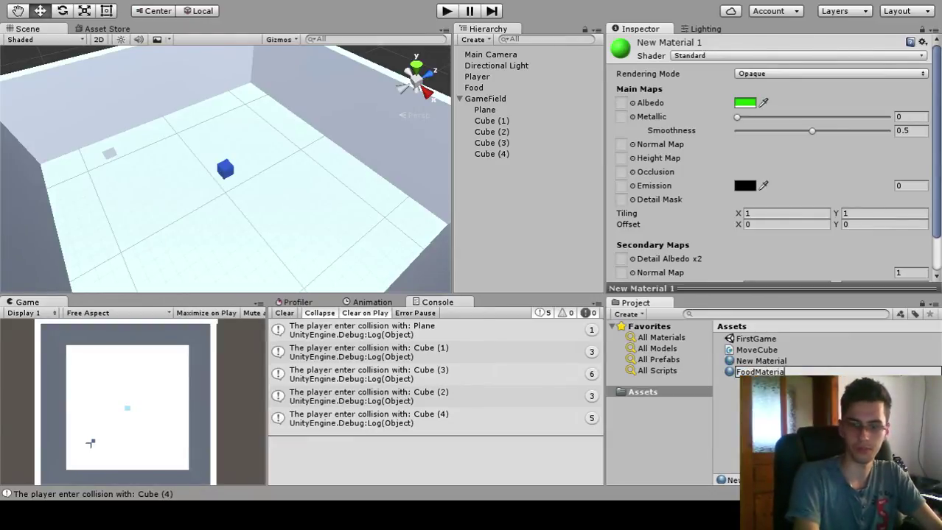
pyautogui.write('l')
pyautogui.press('Return')
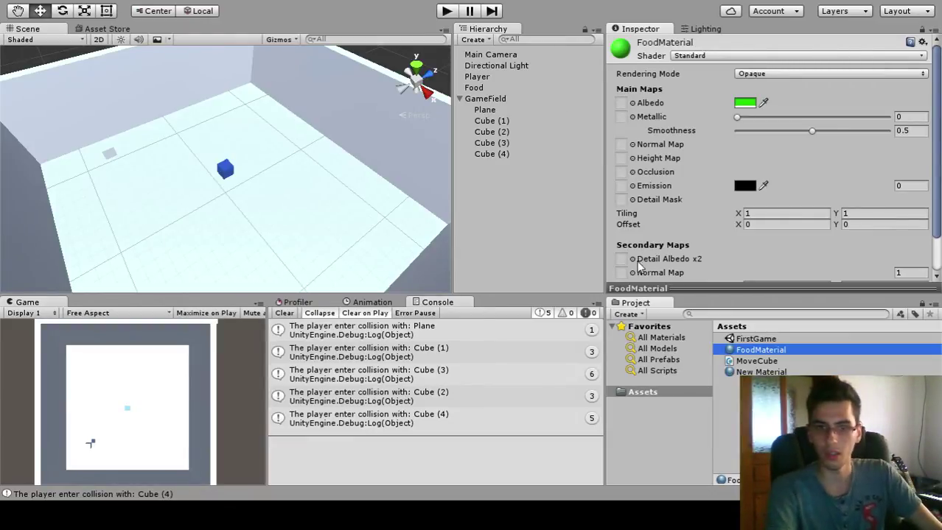
# Step: Rename the blue material as PlayerMaterial
pyautogui.click(744, 372)
pyautogui.press('F2')
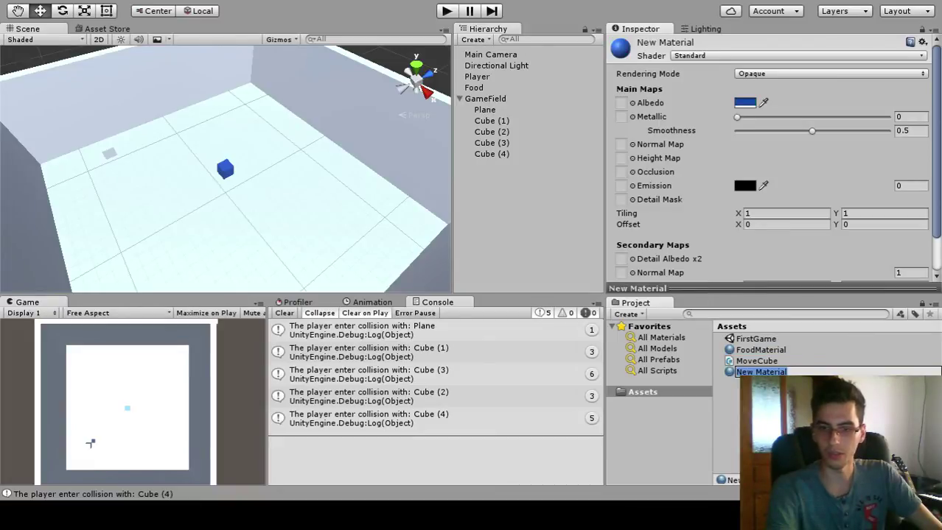
pyautogui.write('PlayerMat')
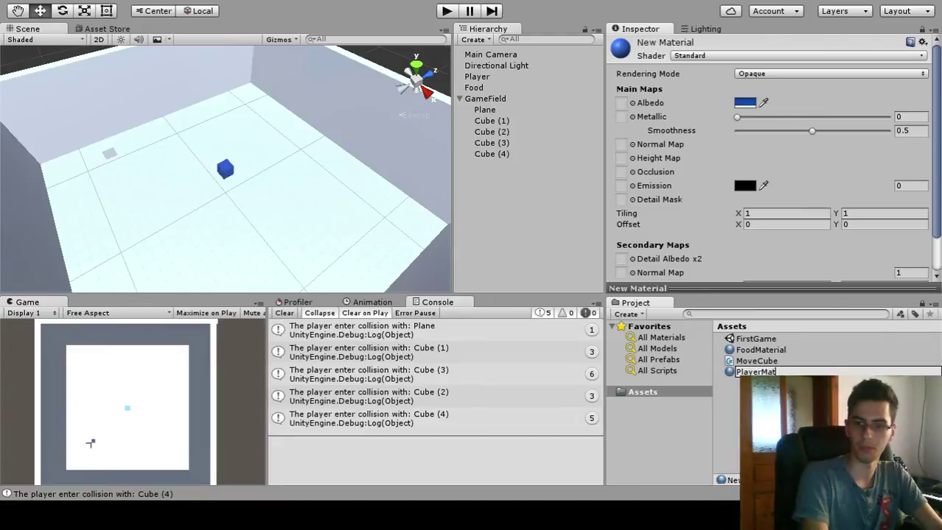
pyautogui.write('erial')
pyautogui.press('Return')
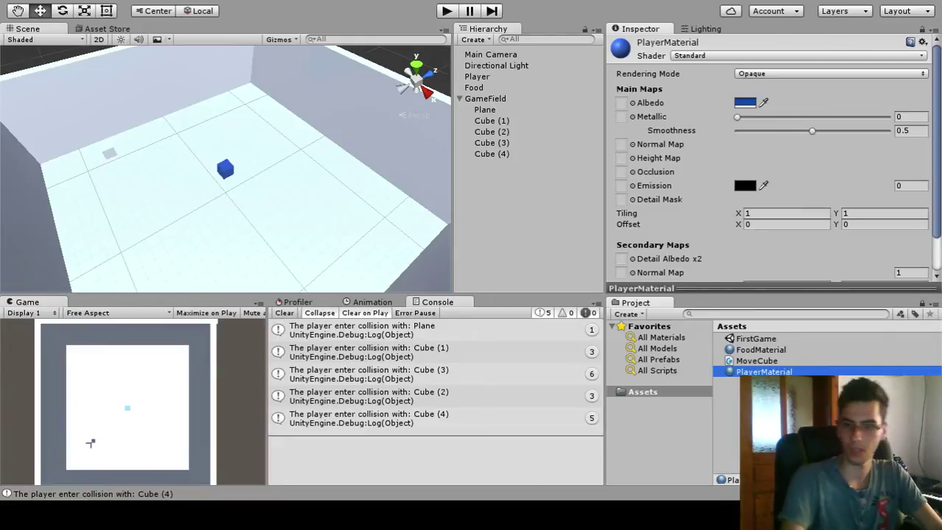
# Step: Create a new folder named Materials in the Assets folder
pyautogui.click(640, 395)
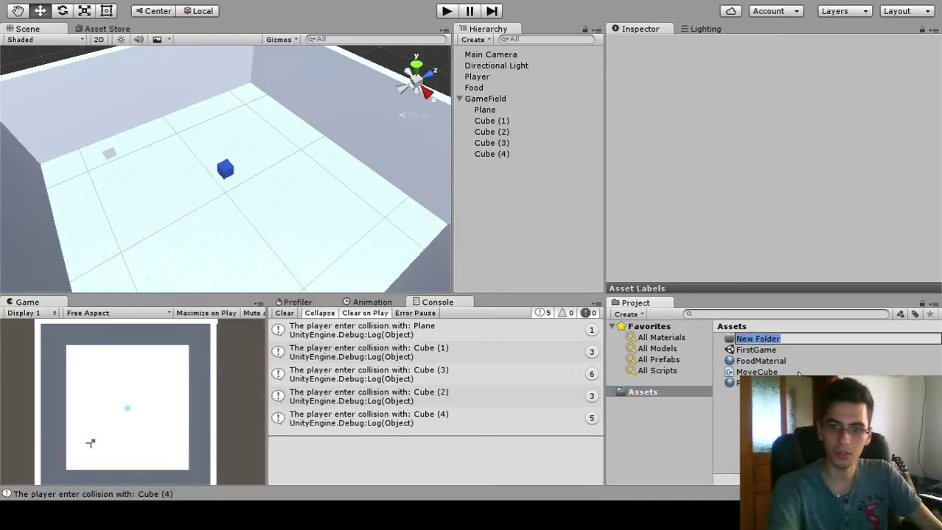
pyautogui.write('Mat')
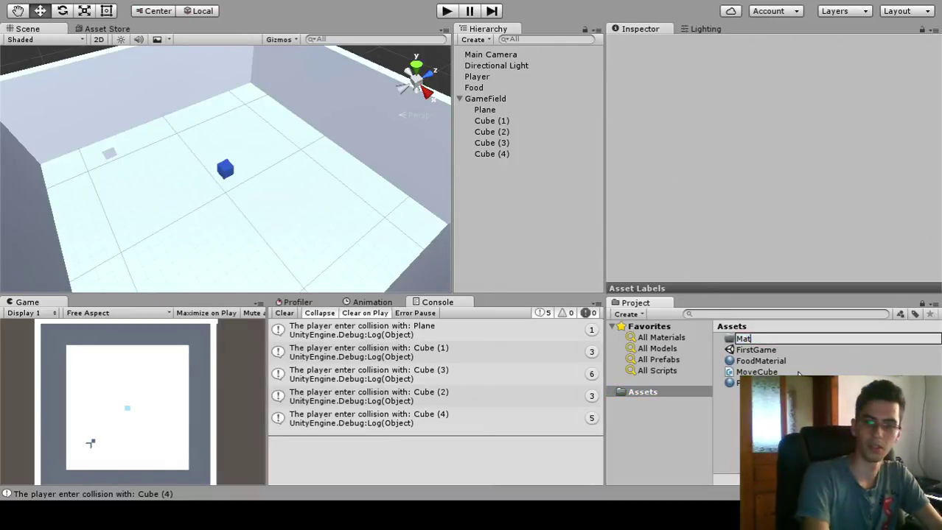
pyautogui.write('erials')
pyautogui.press('Return')
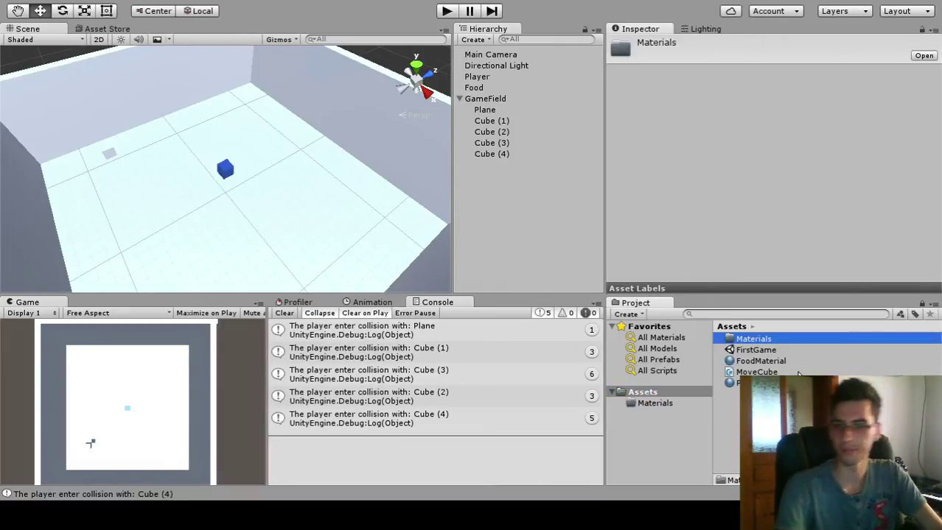
# Step: Move FoodMaterial and PlayerMaterial together into the Materials folder
pyautogui.click(759, 361)
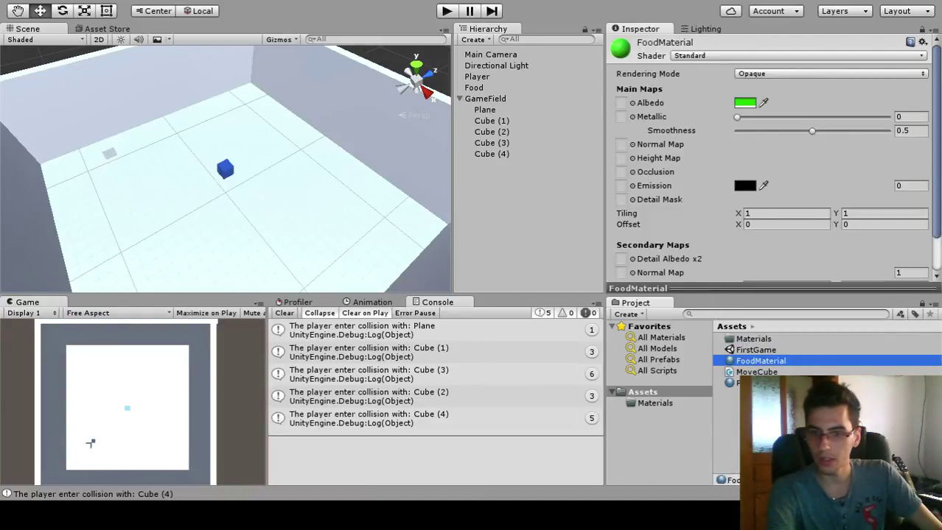
pyautogui.keyDown('ctrl'); pyautogui.click(753, 383); pyautogui.keyUp('ctrl')
pyautogui.moveTo(750, 365); pyautogui.dragTo(752, 341)
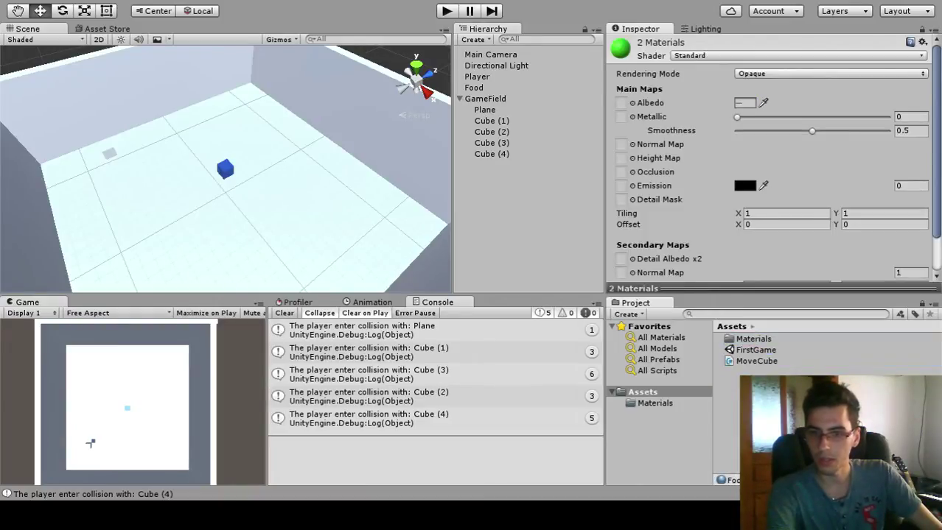
pyautogui.click(752, 352)
pyautogui.click(743, 340)
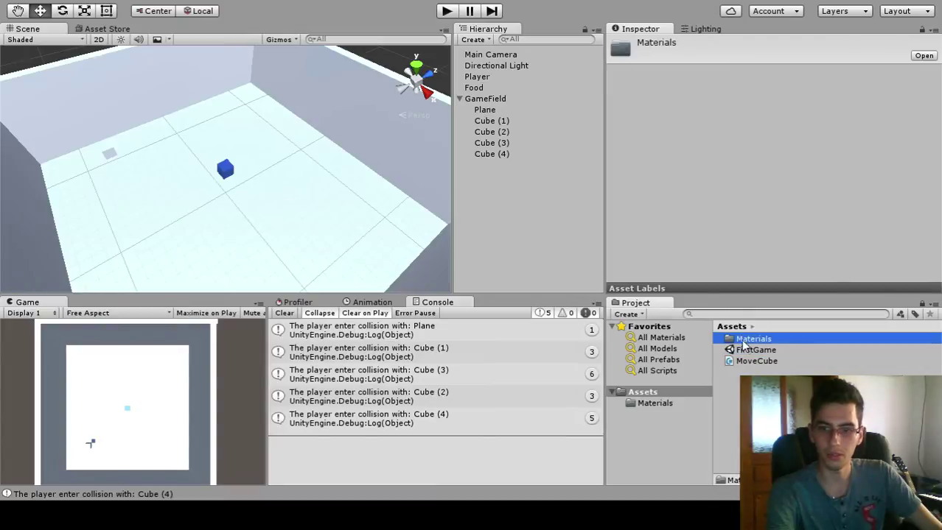
pyautogui.click(747, 351)
pyautogui.click(750, 362)
pyautogui.click(722, 380)
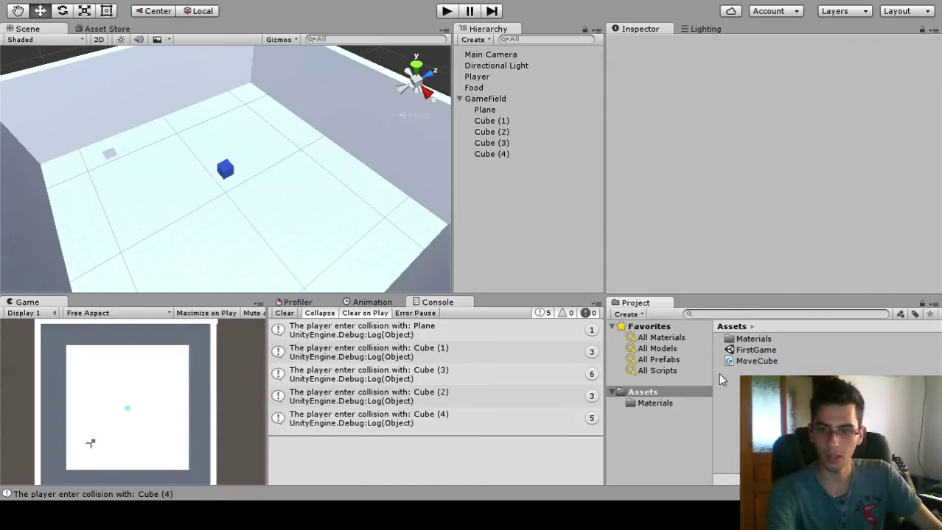
# Step: Create a Scripts folder in the Assets folder and move the MoveCube script into it
pyautogui.click(660, 393)
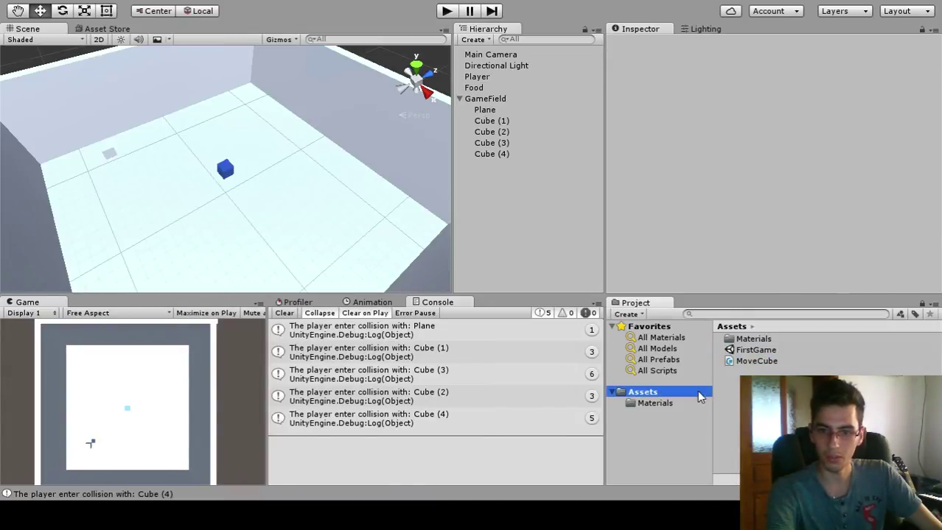
pyautogui.click(541, 116)
pyautogui.write('Scri')
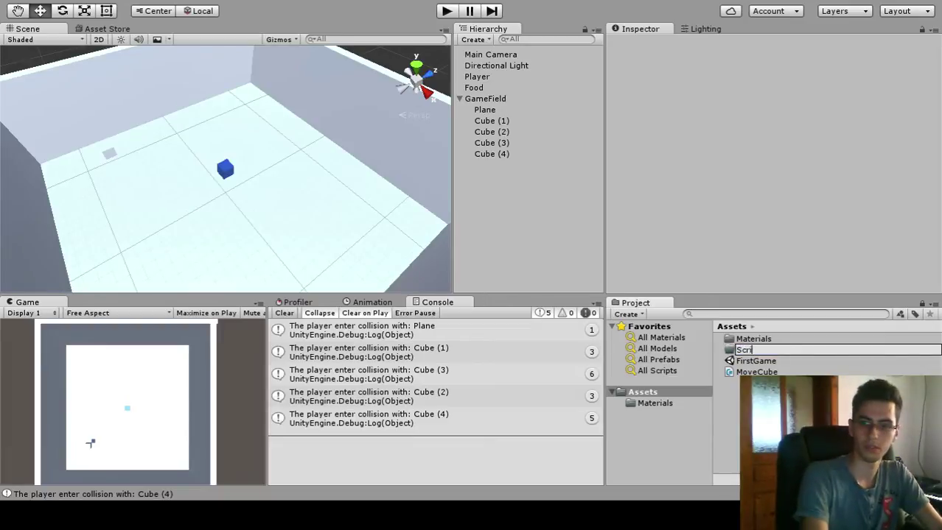
pyautogui.write('pts')
pyautogui.press('Return')
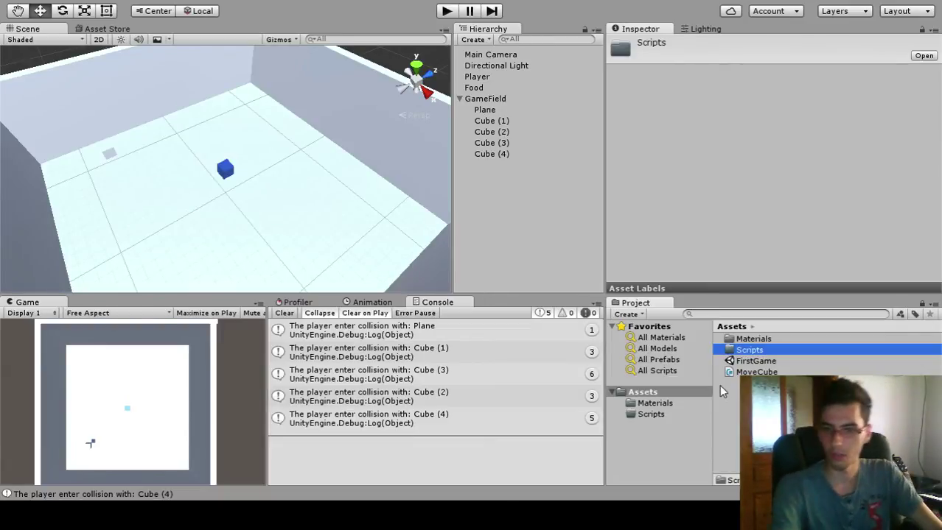
pyautogui.click(755, 361)
pyautogui.moveTo(756, 372); pyautogui.dragTo(750, 351)
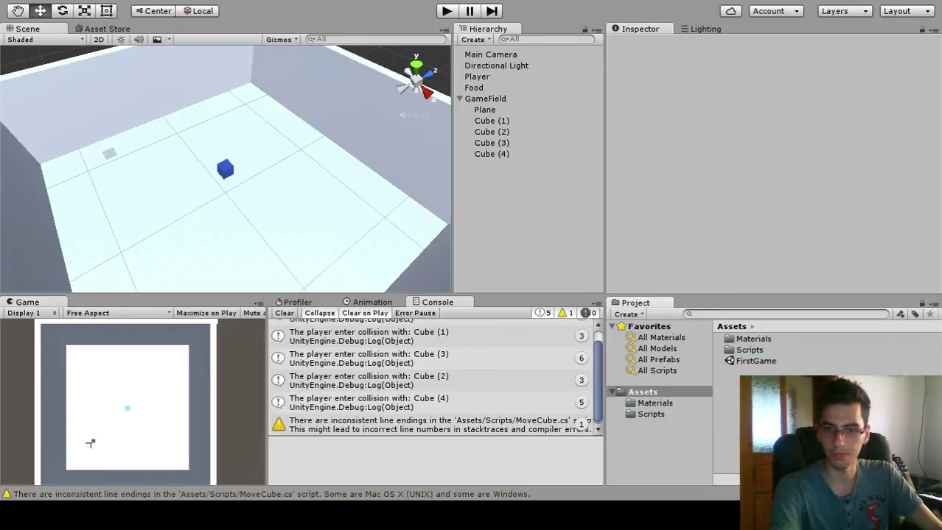
# Step: Play-test the scene by steering the Player around the game field and into its walls, and stop the game
pyautogui.click(445, 12)
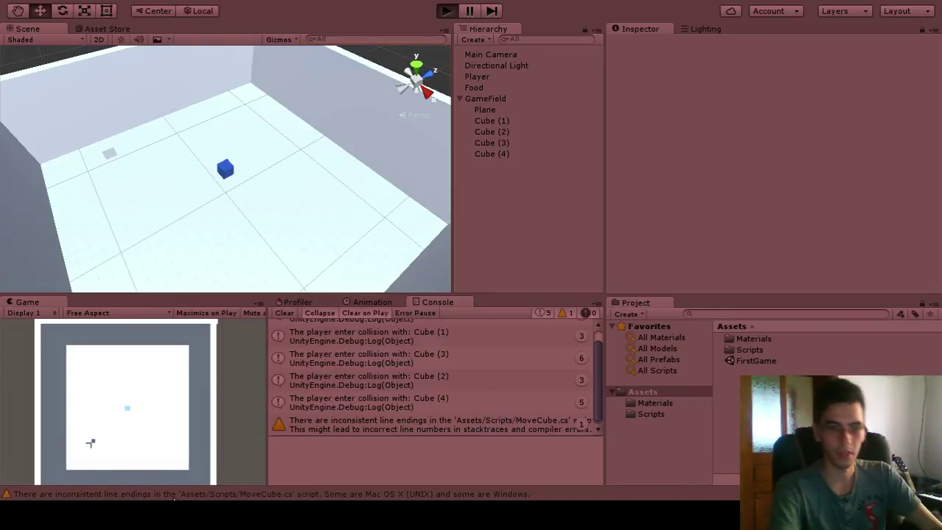
pyautogui.press('Up')
pyautogui.press('Left')
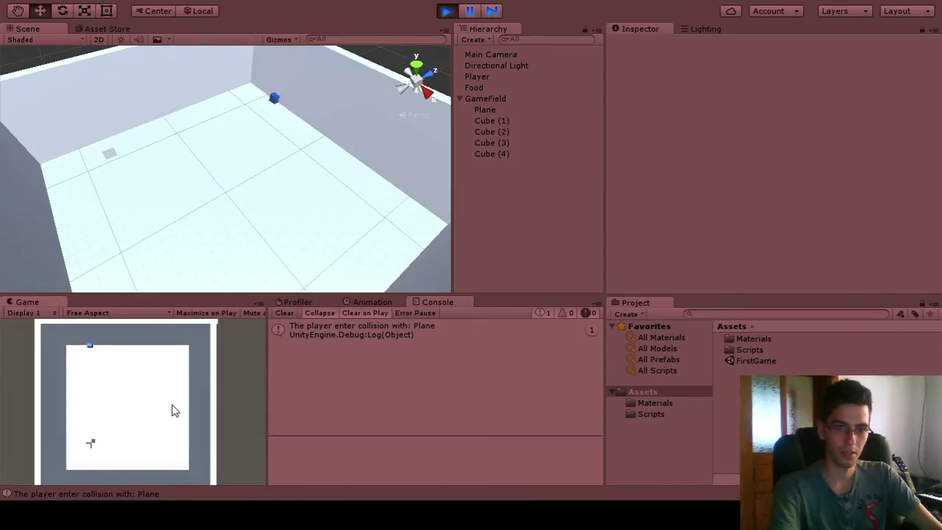
pyautogui.press('Down')
pyautogui.press('Right')
pyautogui.press('Left')
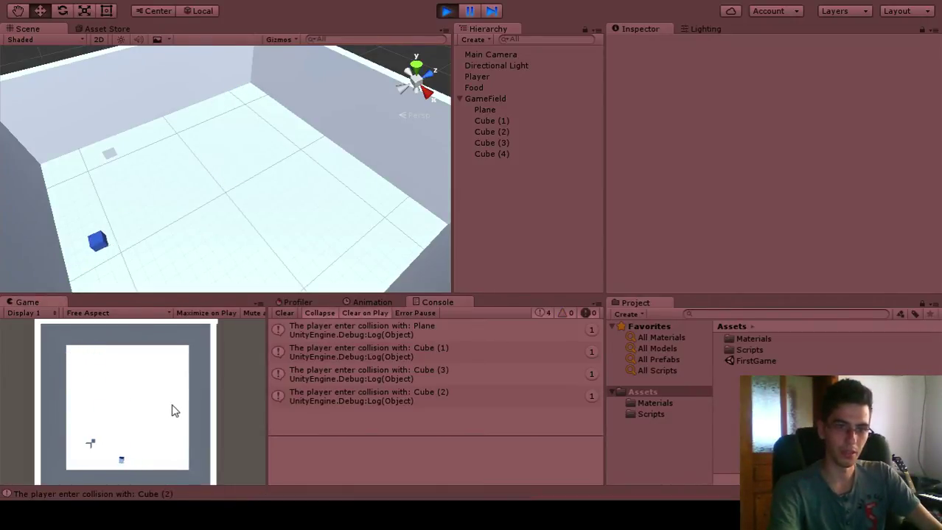
pyautogui.press('Up')
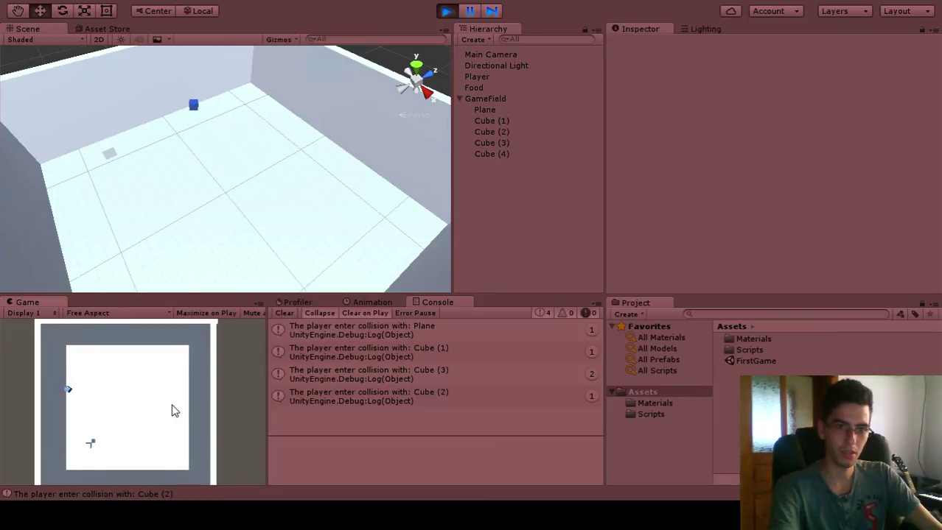
pyautogui.press('Down')
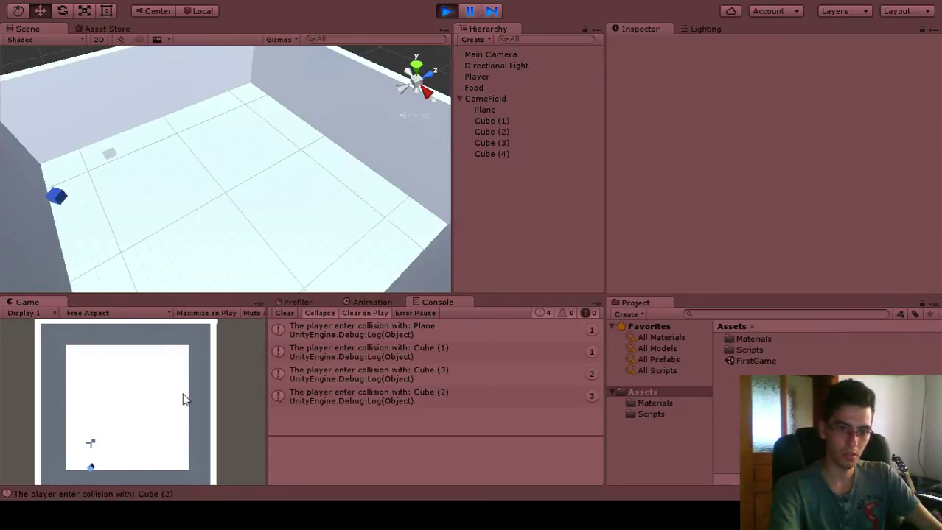
pyautogui.press('Left')
pyautogui.press('Right')
pyautogui.press('Left')
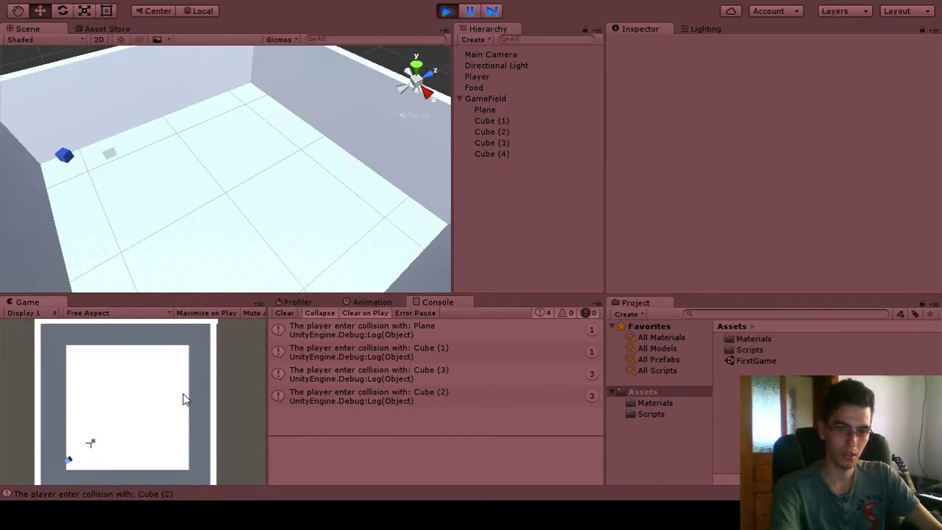
pyautogui.press('Right')
pyautogui.press('Up')
pyautogui.press('Left')
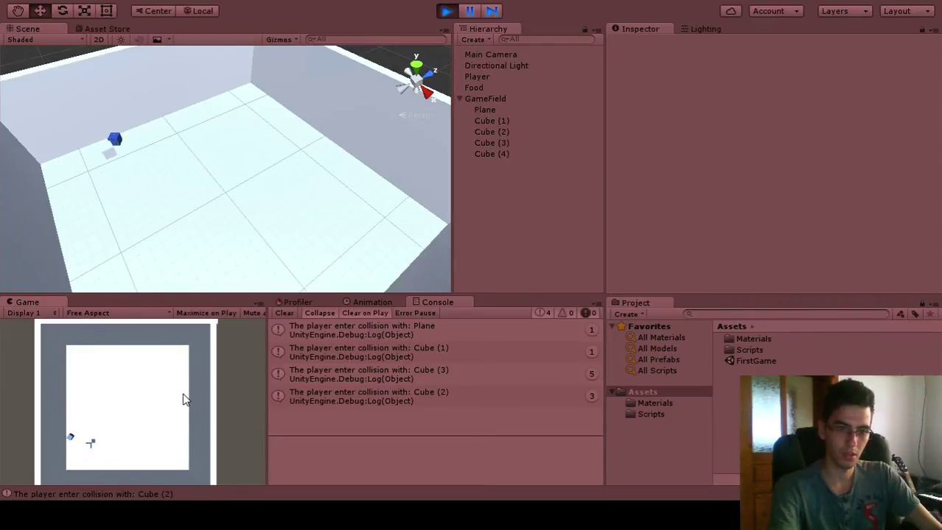
pyautogui.press('Right')
pyautogui.press('Up')
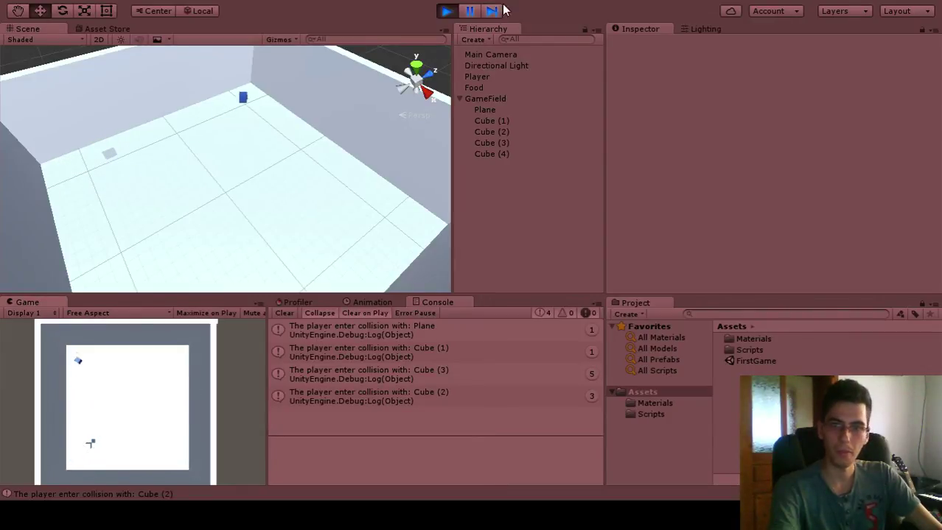
pyautogui.press('Down')
pyautogui.press('Left')
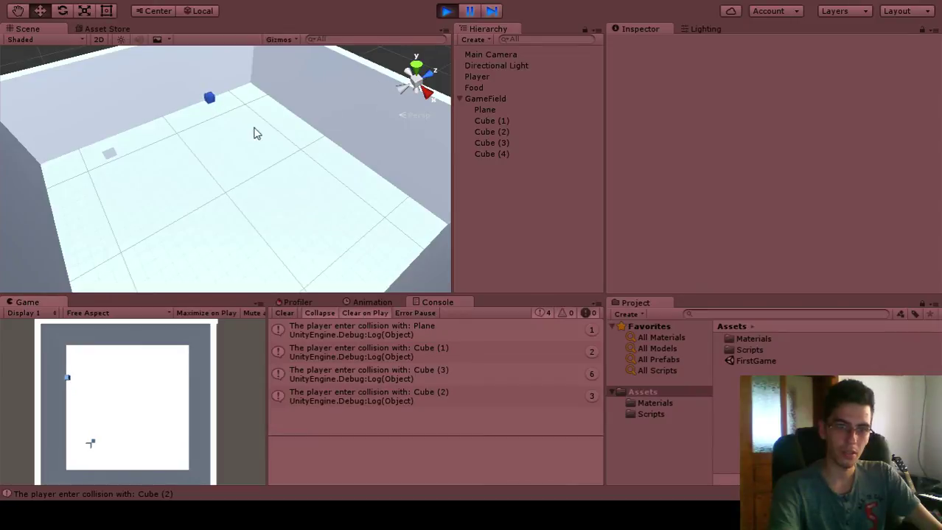
pyautogui.press('Up')
pyautogui.click(450, 11)
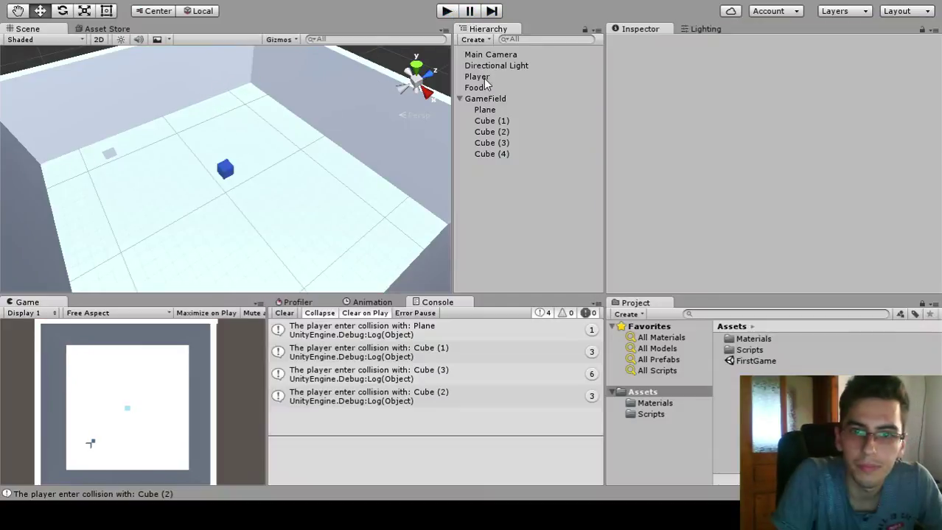
# Step: Apply FoodMaterial from the Materials folder to the Food cube and lower the cube onto the game field's floor
pyautogui.click(484, 86)
pyautogui.doubleClick(472, 87)
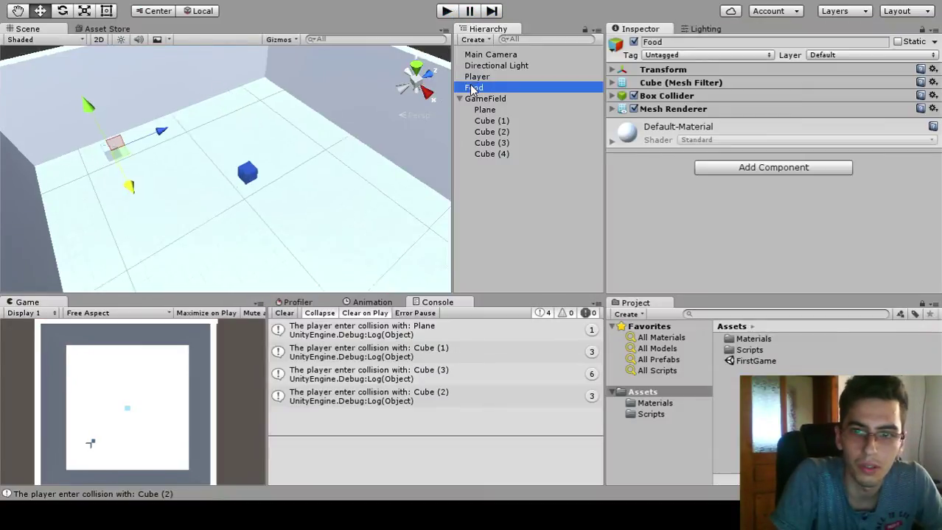
pyautogui.click(656, 403)
pyautogui.moveTo(754, 344); pyautogui.dragTo(475, 87)
pyautogui.scroll(-5, 322, 129)
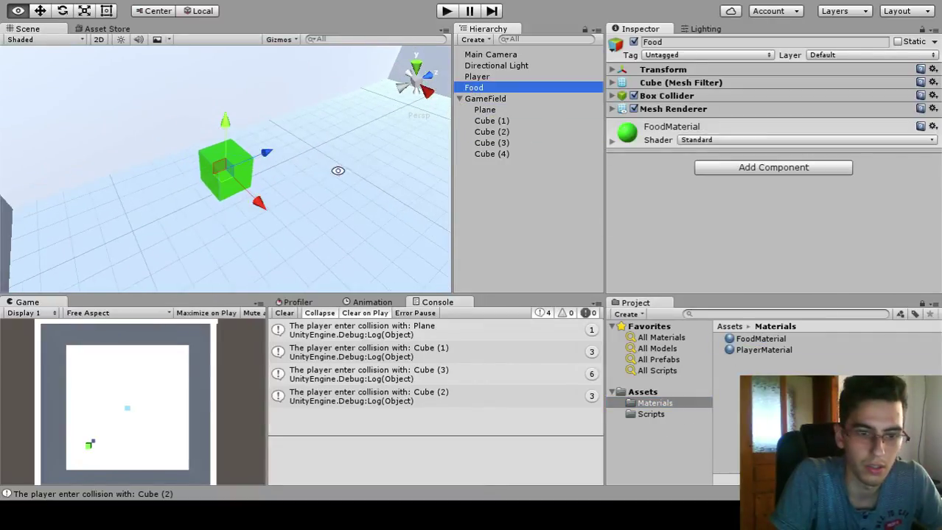
pyautogui.moveTo(338, 172); pyautogui.dragTo(246, 232)
pyautogui.moveTo(313, 242); pyautogui.dragTo(383, 158)
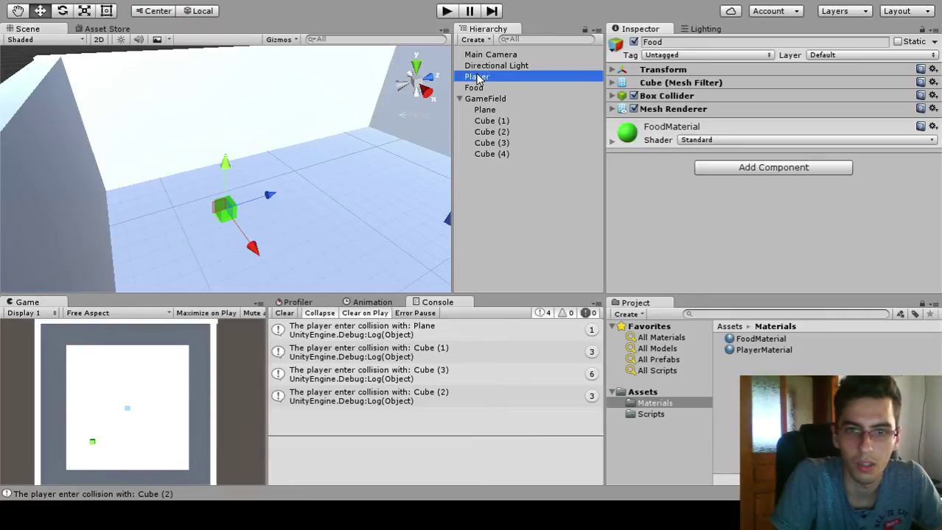
# Step: Focus on the Player and play-test its collisions with the Food cube and the walls, ending with the game stopped
pyautogui.doubleClick(475, 76)
pyautogui.moveTo(313, 135); pyautogui.dragTo(238, 153)
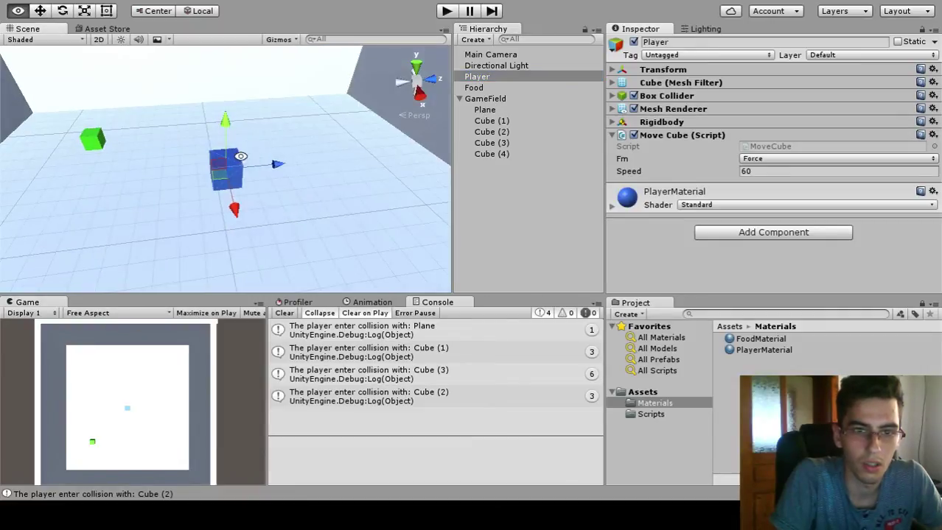
pyautogui.click(447, 11)
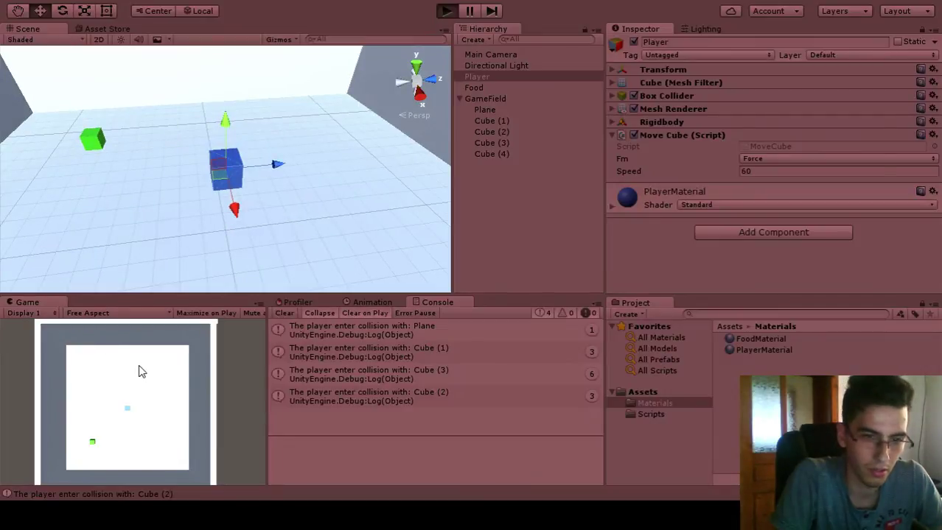
pyautogui.press('Left')
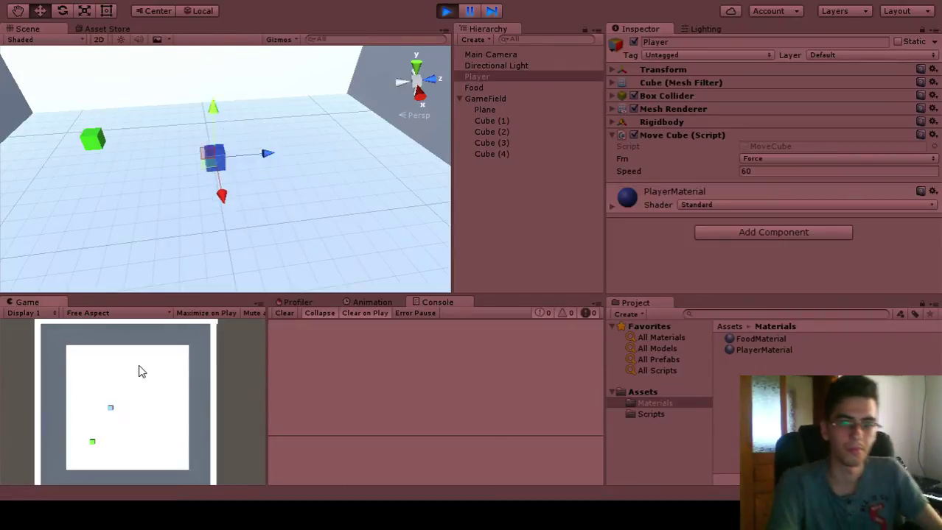
pyautogui.press('Right')
pyautogui.press('Down')
pyautogui.press('Up')
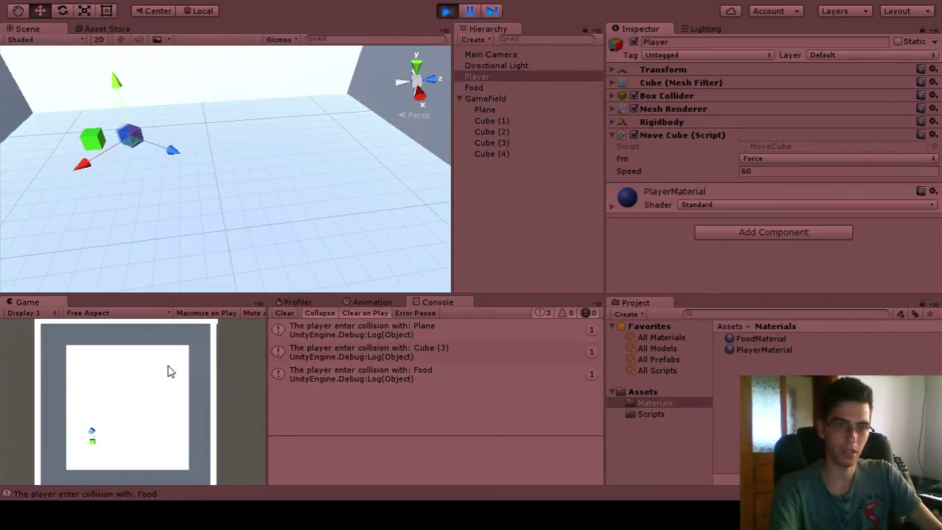
pyautogui.press('Left')
pyautogui.press('Right')
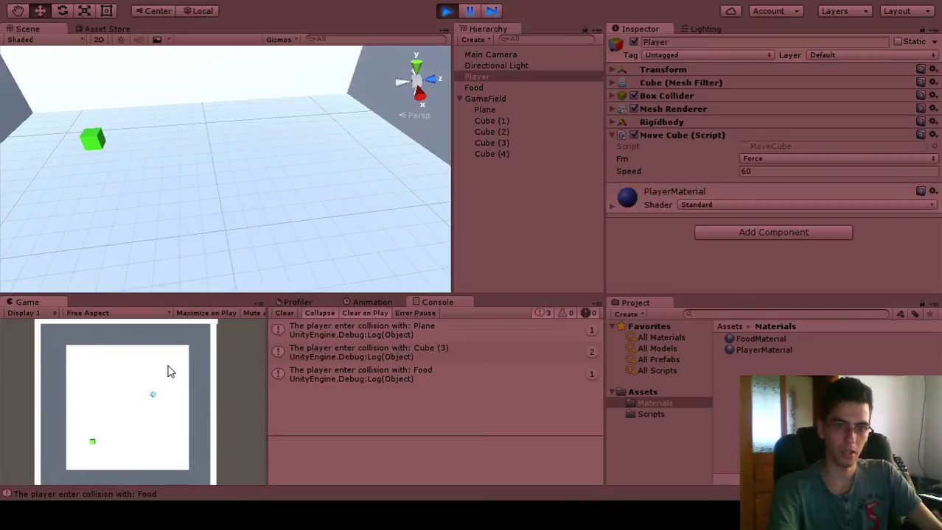
pyautogui.press('Down')
pyautogui.press('Right')
pyautogui.press('Up')
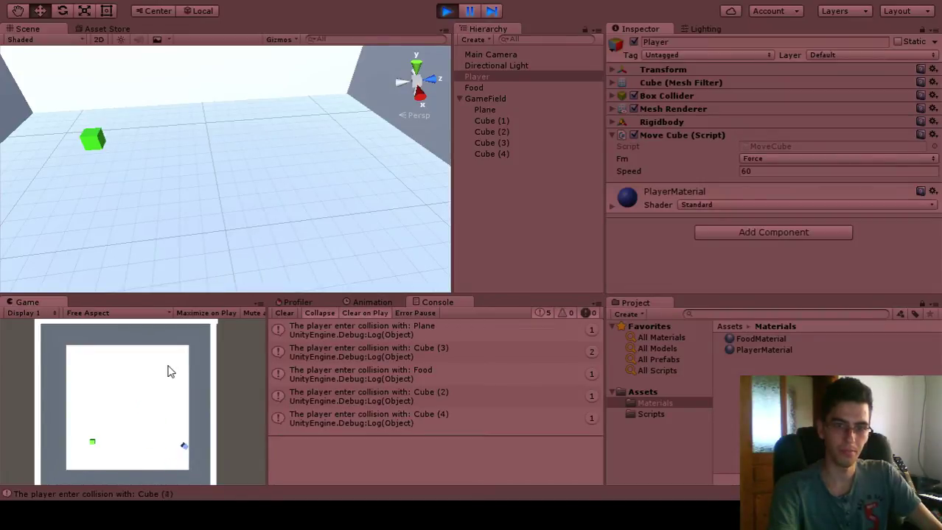
pyautogui.press('Left')
pyautogui.press('Down')
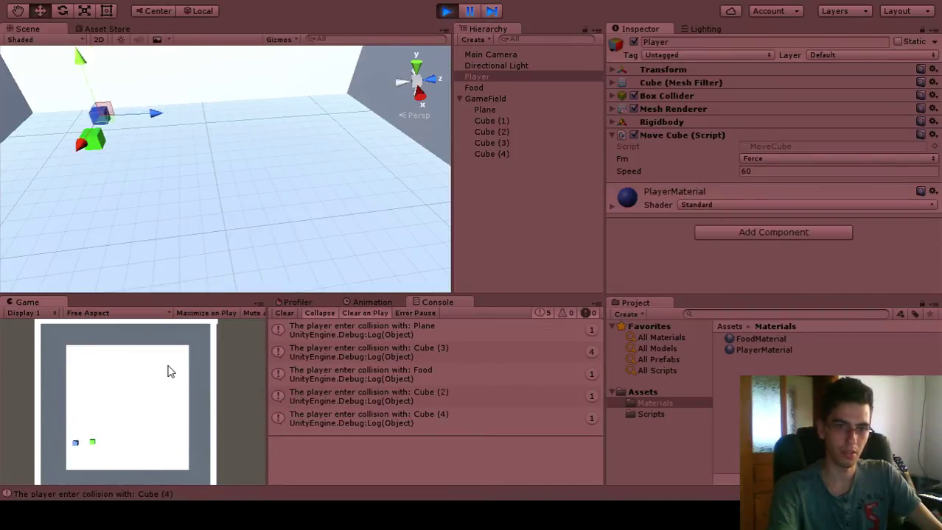
pyautogui.press('Right')
pyautogui.click(451, 13)
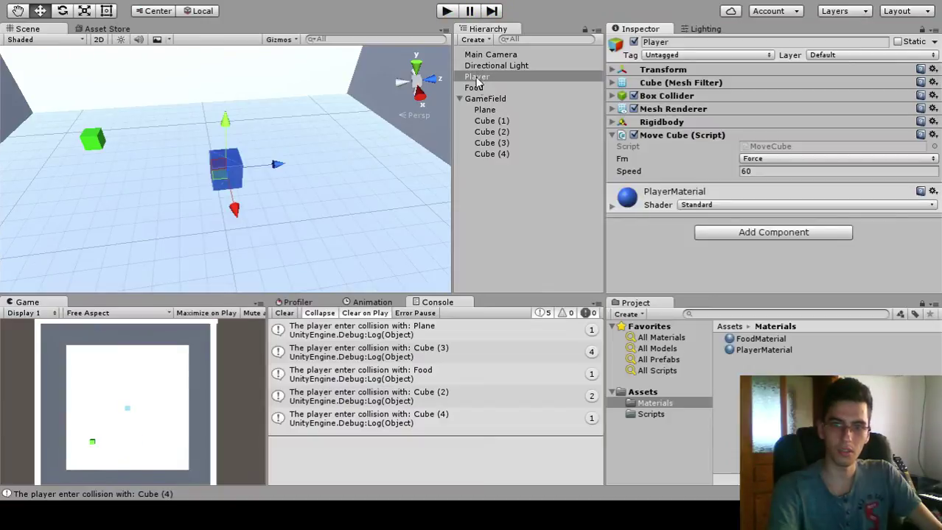
# Step: Make the Food cube's Box Collider a trigger by enabling Is Trigger
pyautogui.moveTo(63, 148); pyautogui.dragTo(297, 121)
pyautogui.scroll(-6, 294, 124)
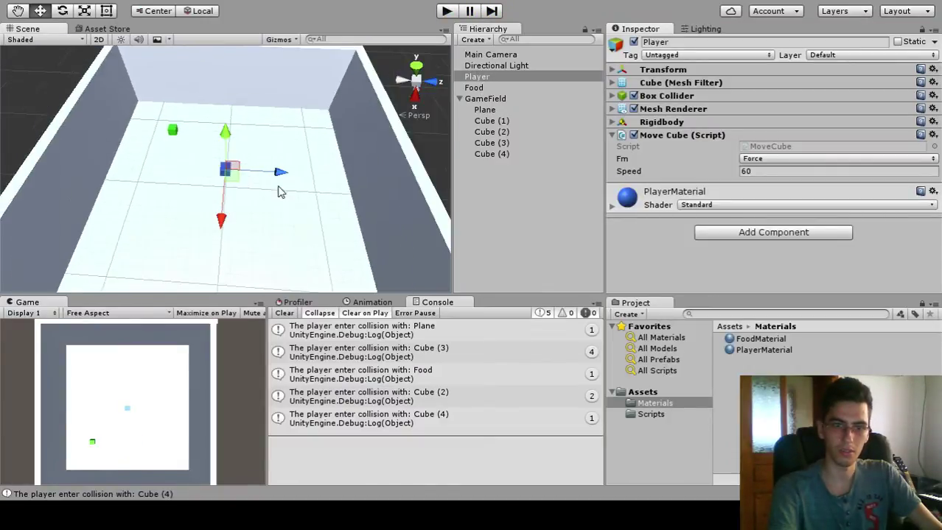
pyautogui.moveTo(244, 234); pyautogui.dragTo(273, 246)
pyautogui.click(473, 89)
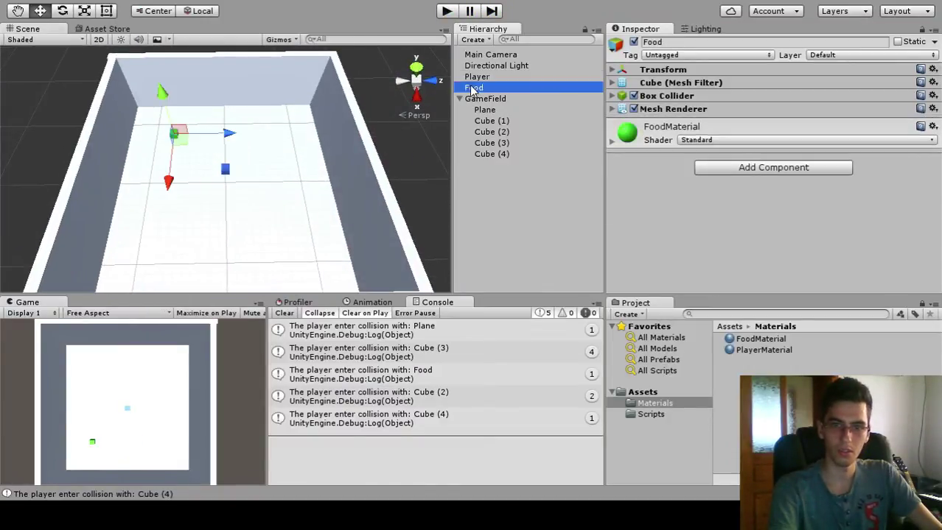
pyautogui.click(612, 96)
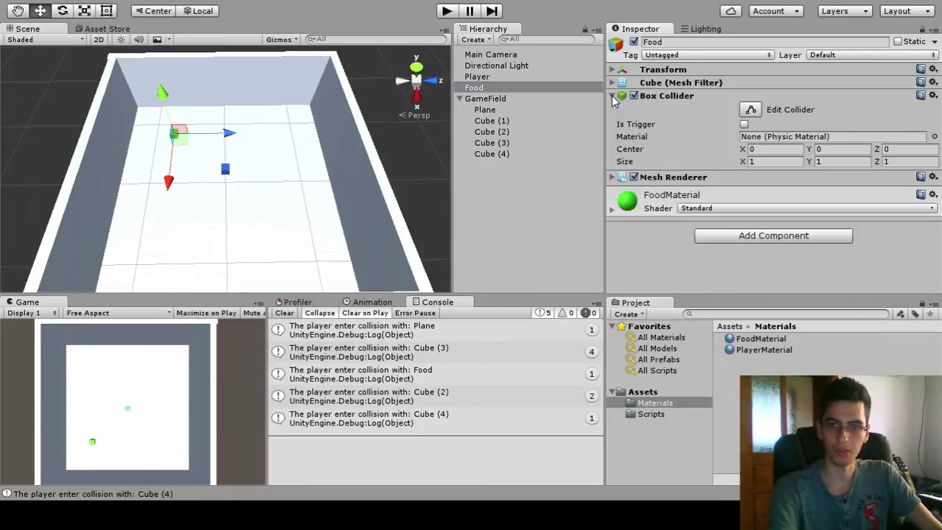
pyautogui.click(613, 96)
pyautogui.click(476, 78)
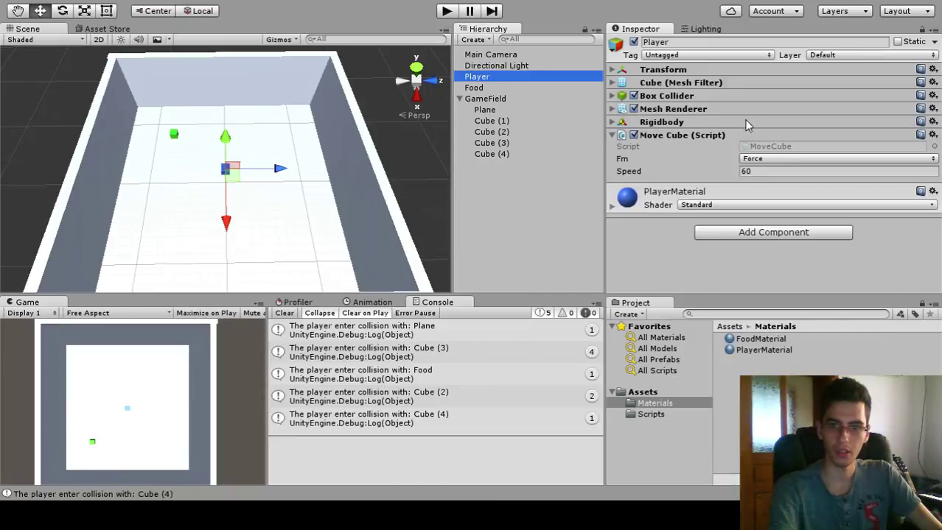
pyautogui.click(474, 87)
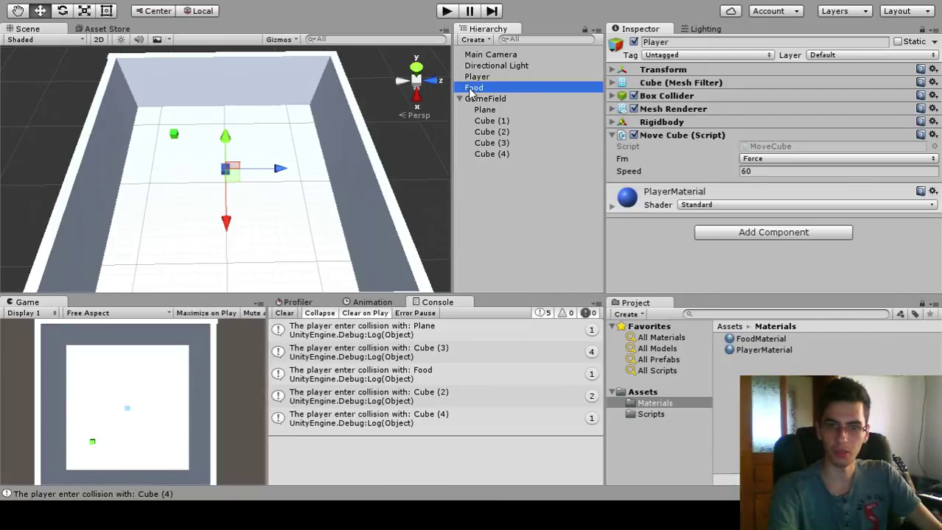
pyautogui.click(613, 96)
pyautogui.click(743, 124)
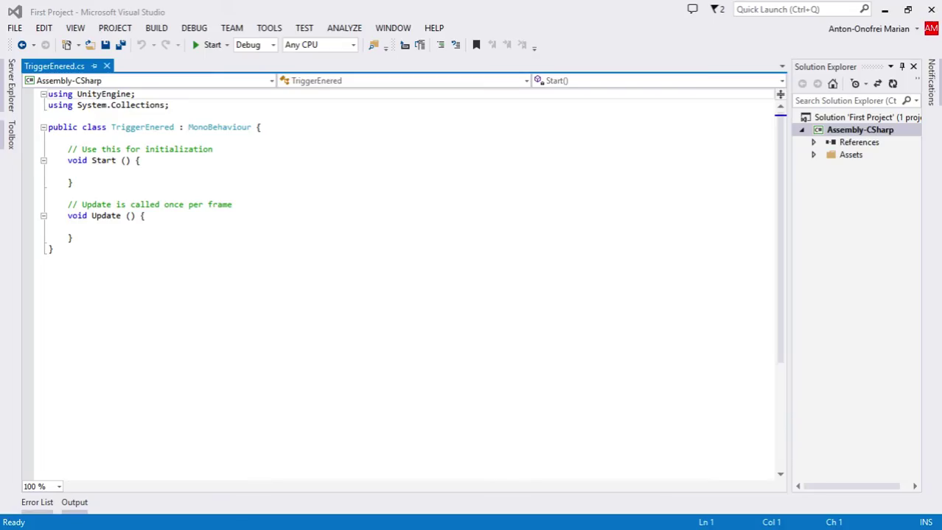
# Step: In Visual Studio, delete the Start and Update methods with their comments from the TriggerEnered script and save it
pyautogui.click(185, 322)
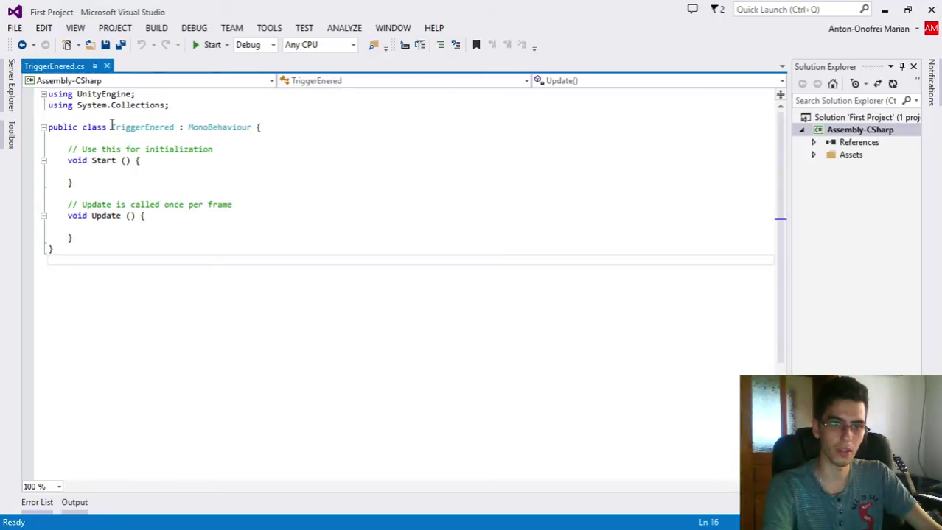
pyautogui.moveTo(111, 127); pyautogui.dragTo(177, 128)
pyautogui.click(137, 161)
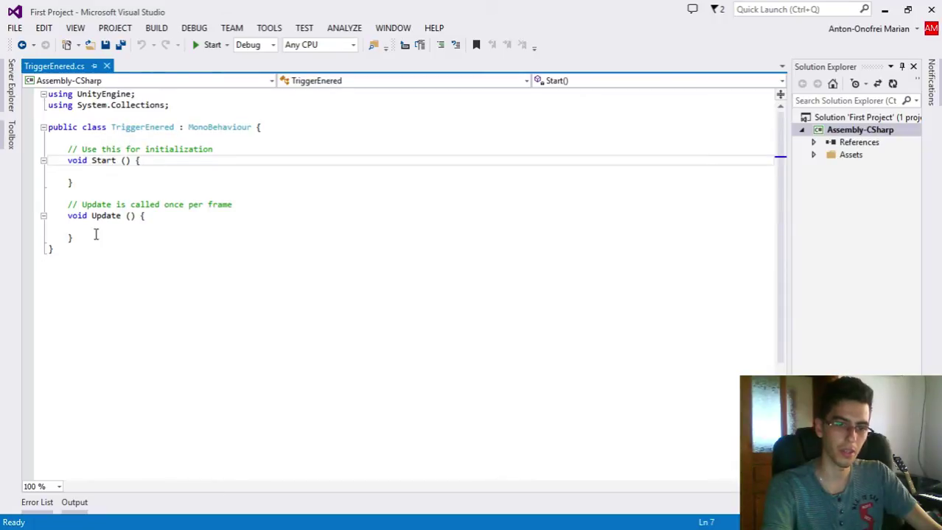
pyautogui.moveTo(74, 238); pyautogui.dragTo(50, 150)
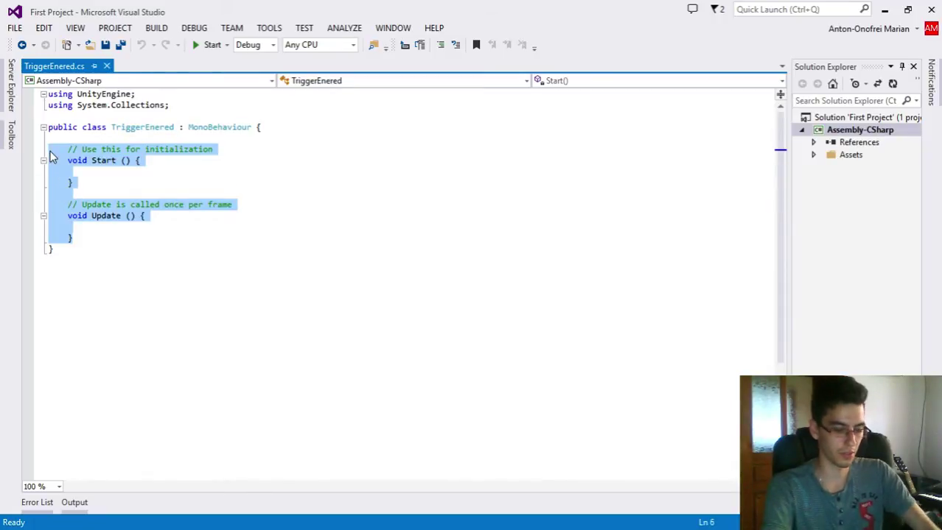
pyautogui.press('BackSpace')
pyautogui.hotkey('ctrl', 's')
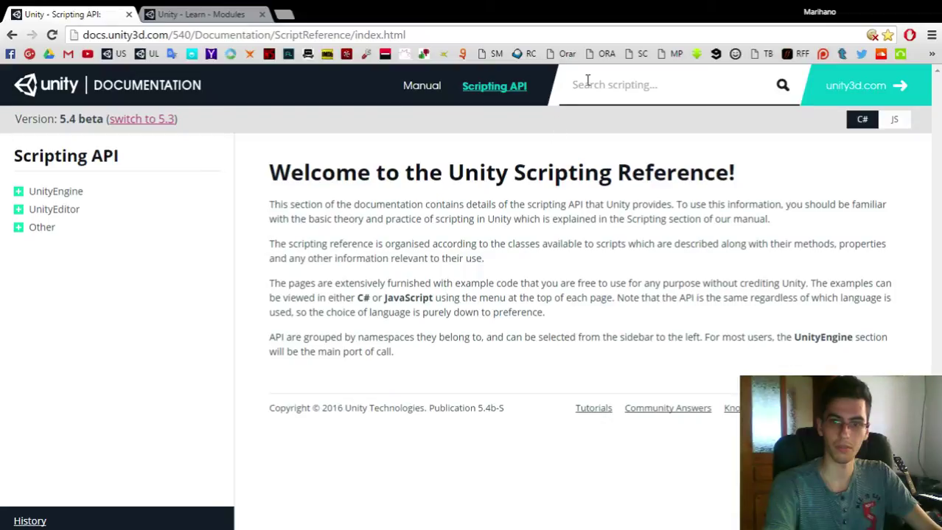
# Step: In the browser, search the Unity Scripting API documentation for "trigger"
pyautogui.write('o')
pyautogui.press('BackSpace')
pyautogui.press('BackSpace')
pyautogui.press('BackSpace')
pyautogui.press('BackSpace')
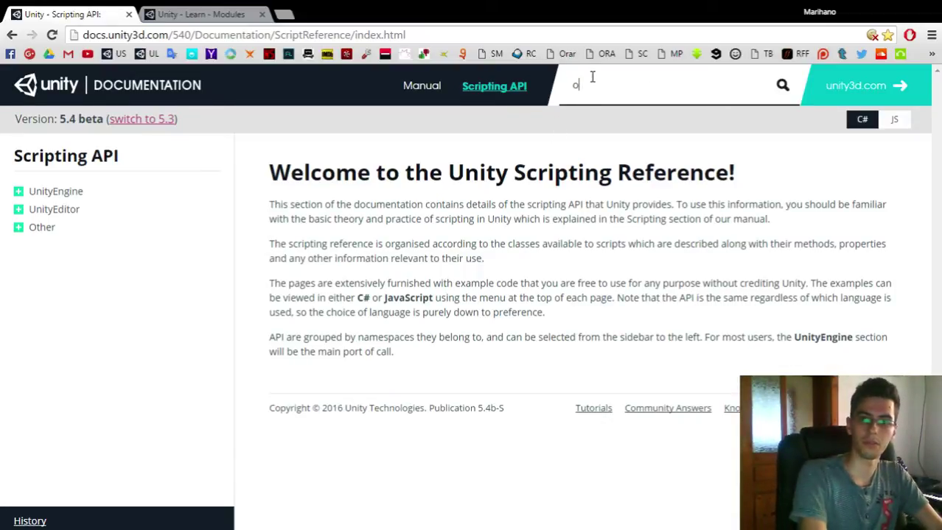
pyautogui.write('trrig')
pyautogui.press('BackSpace')
pyautogui.press('BackSpace')
pyautogui.press('BackSpace')
pyautogui.press('BackSpace')
pyautogui.press('BackSpace')
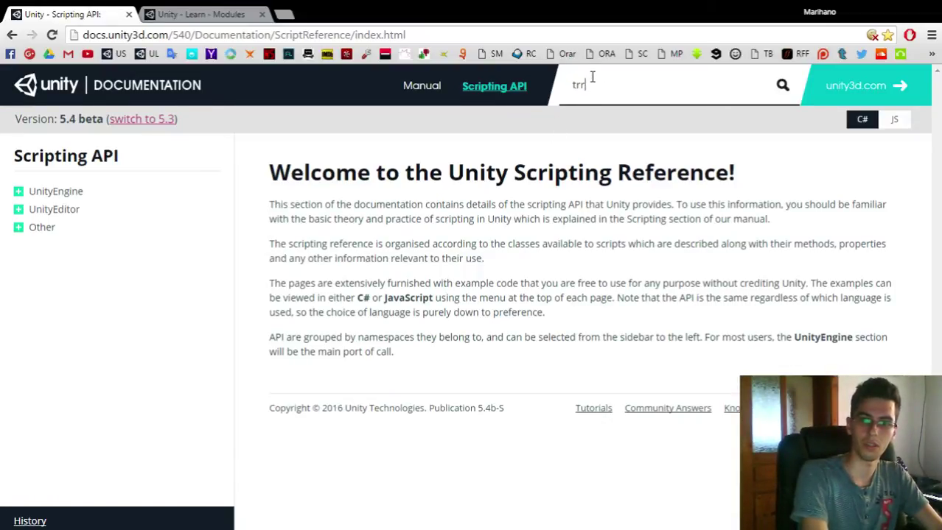
pyautogui.write('trigger')
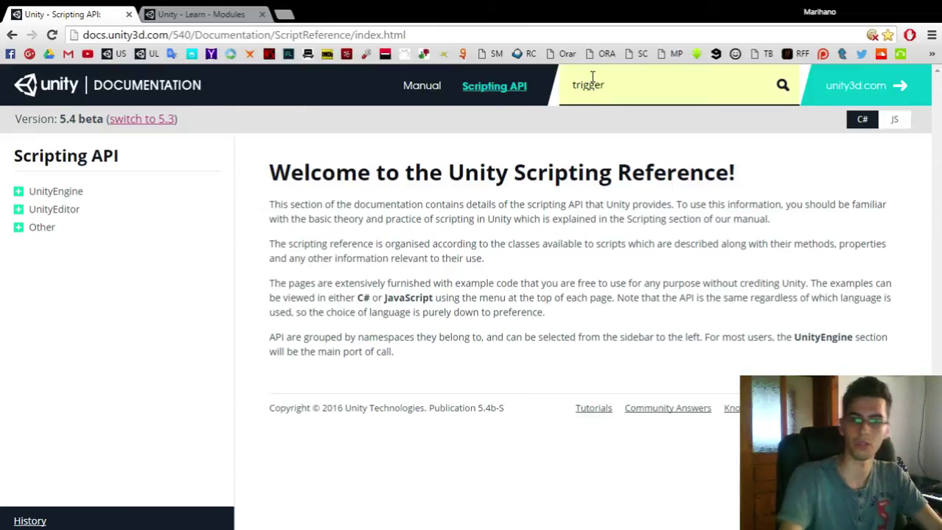
pyautogui.click(775, 89)
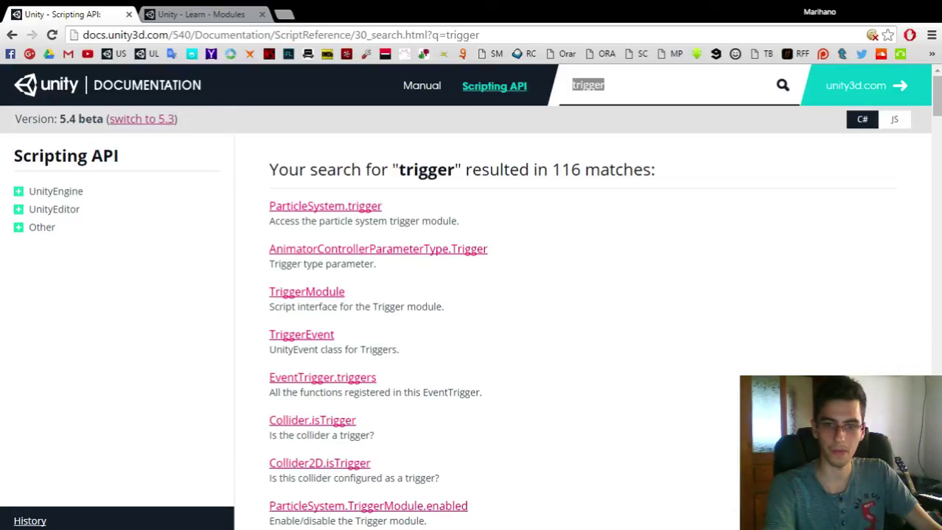
# Step: Open the TriggerEvent reference page and its linked EventTrigger page, and look through the example code
pyautogui.click(237, 328)
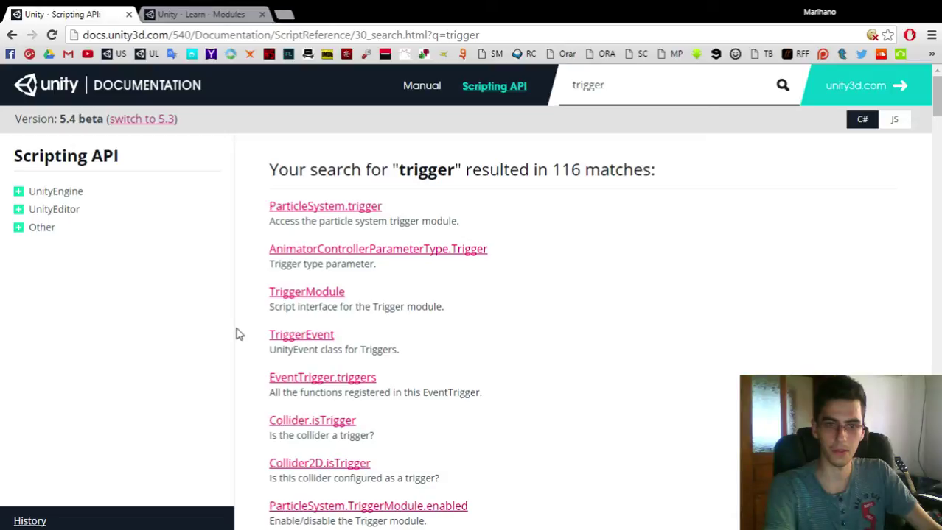
pyautogui.click(315, 336)
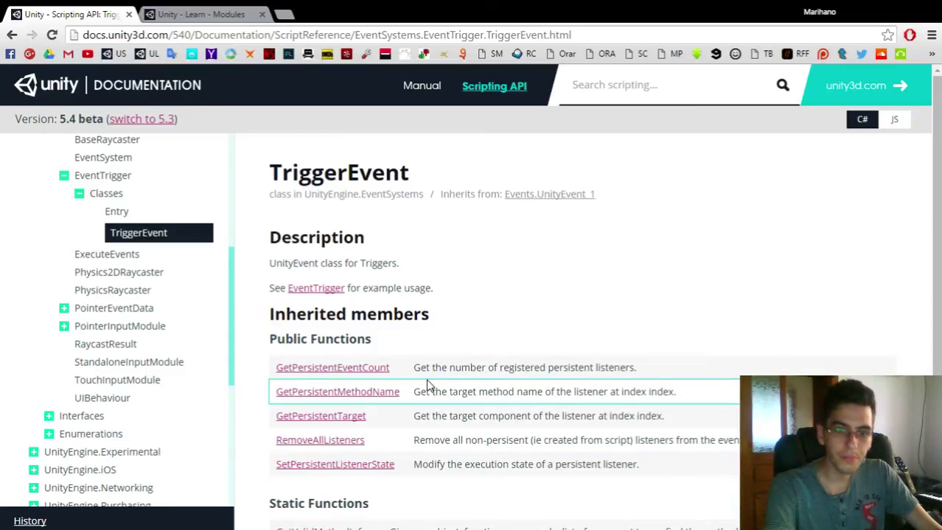
pyautogui.scroll(-1, 505, 330)
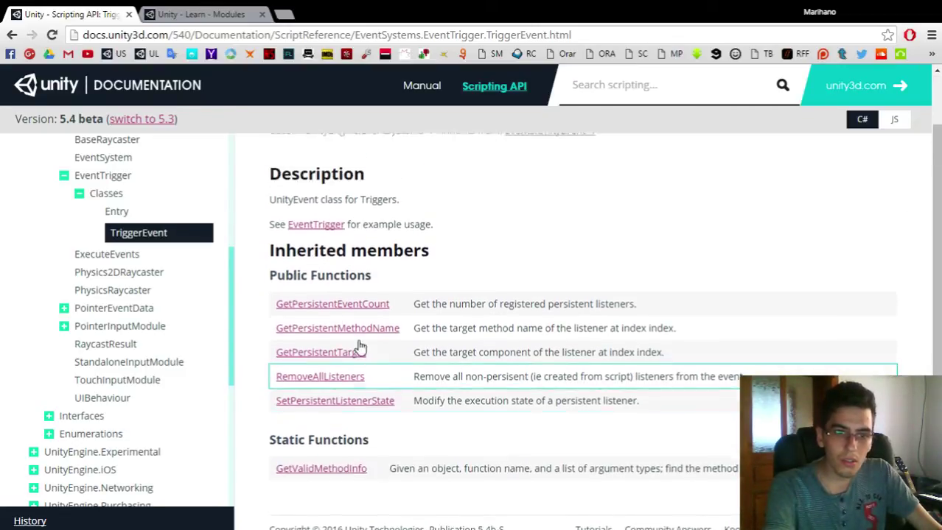
pyautogui.scroll(1, 359, 349)
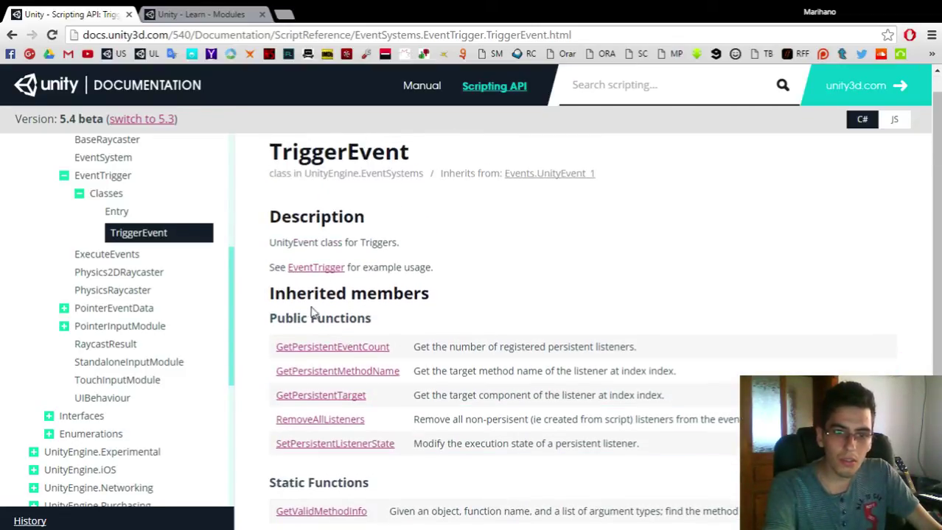
pyautogui.click(315, 269)
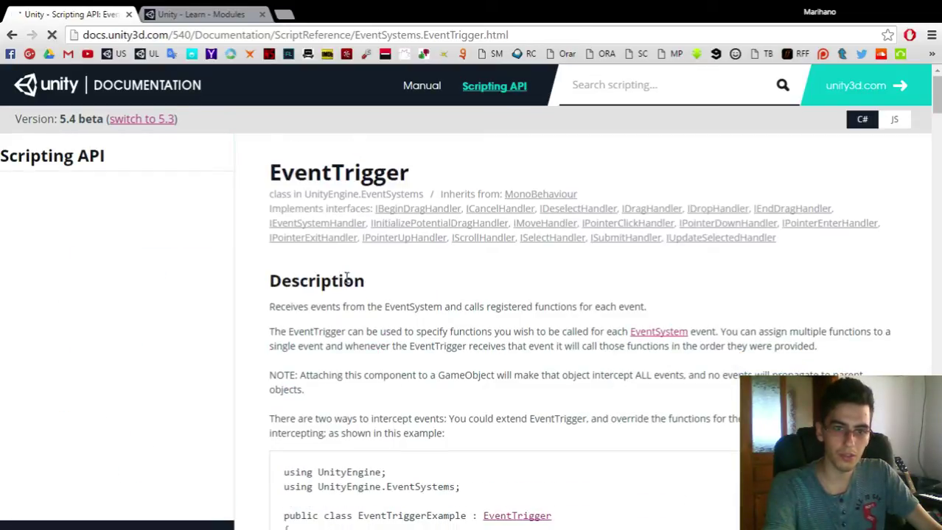
pyautogui.scroll(-9, 550, 325)
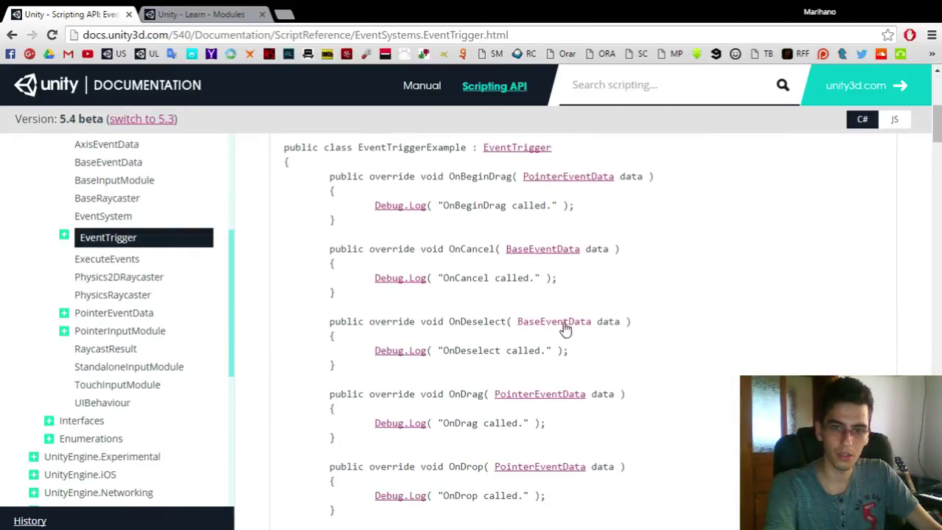
pyautogui.scroll(-14, 582, 326)
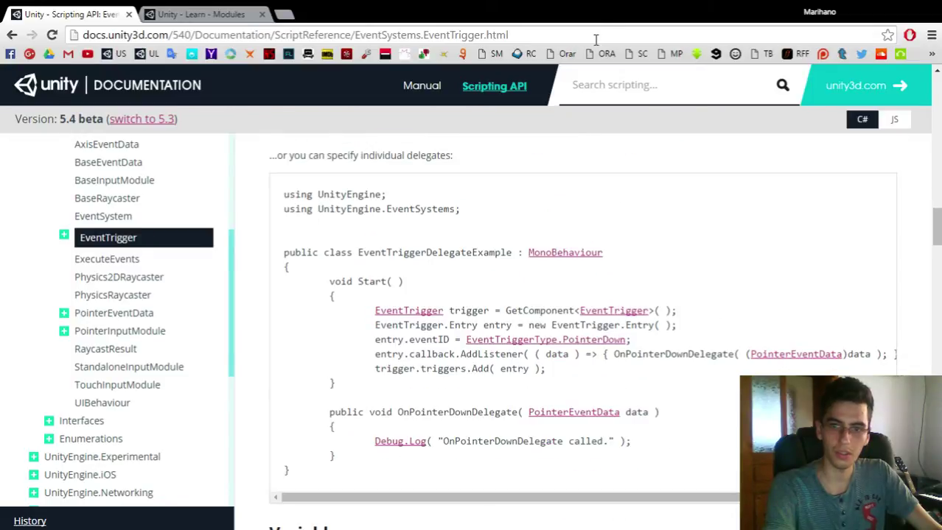
# Step: Search the scripting reference for "trigger" again and open the Collider.isTrigger page
pyautogui.click(596, 83)
pyautogui.write('trig')
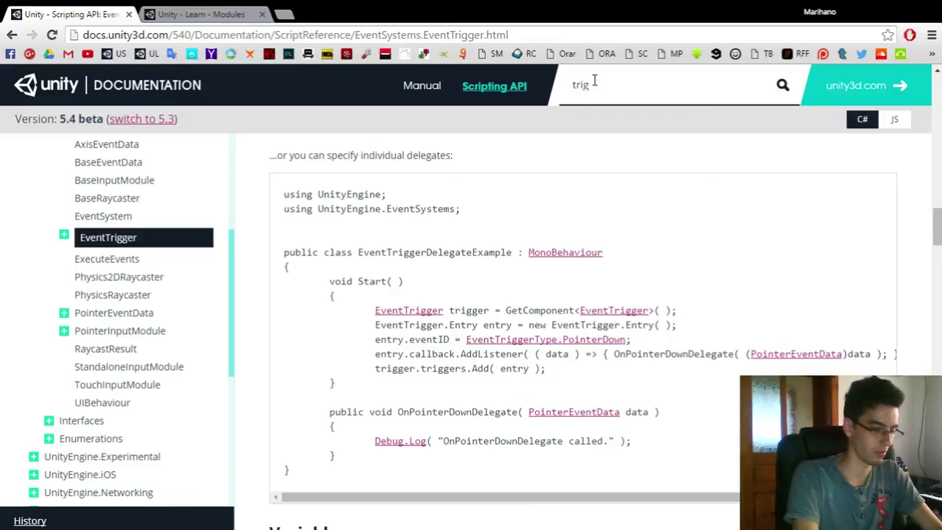
pyautogui.write('eer')
pyautogui.press('Return')
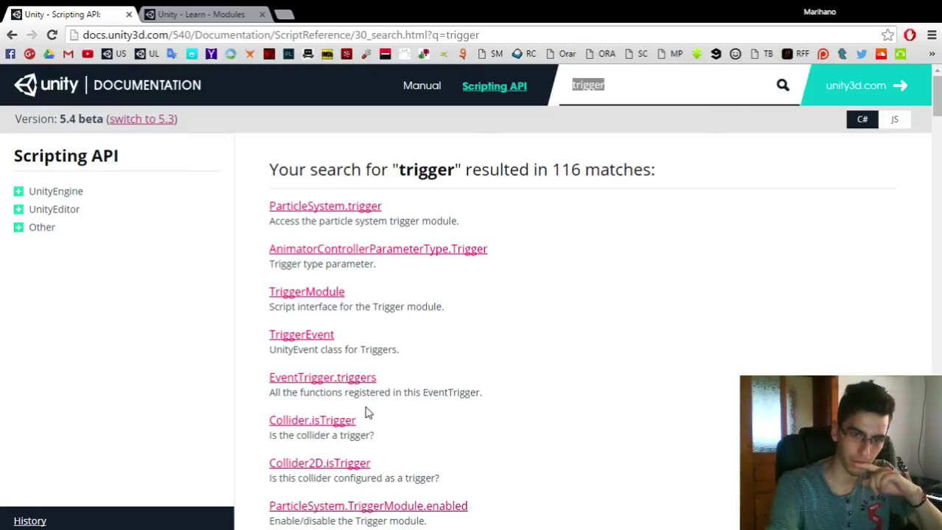
pyautogui.click(335, 423)
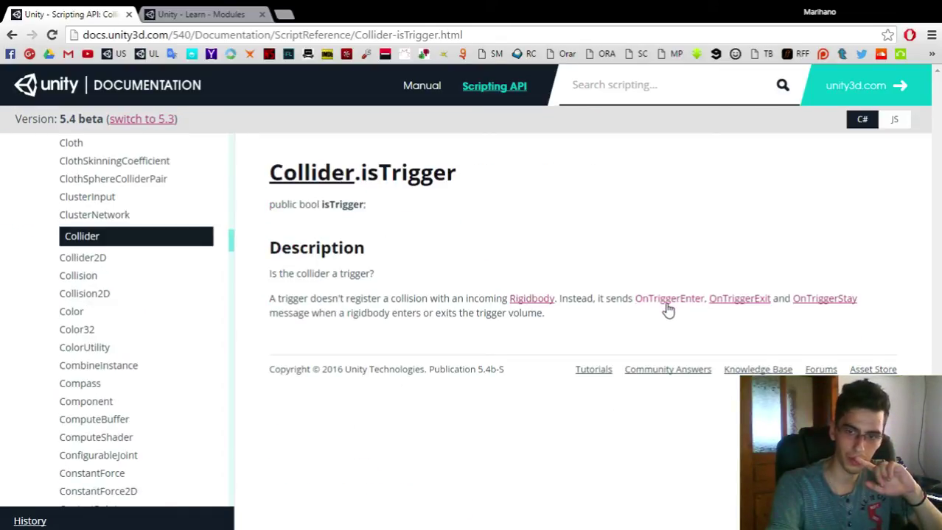
# Step: Open the OnTriggerEnter reference page and select the OnTriggerEnter method in its example code
pyautogui.click(668, 304)
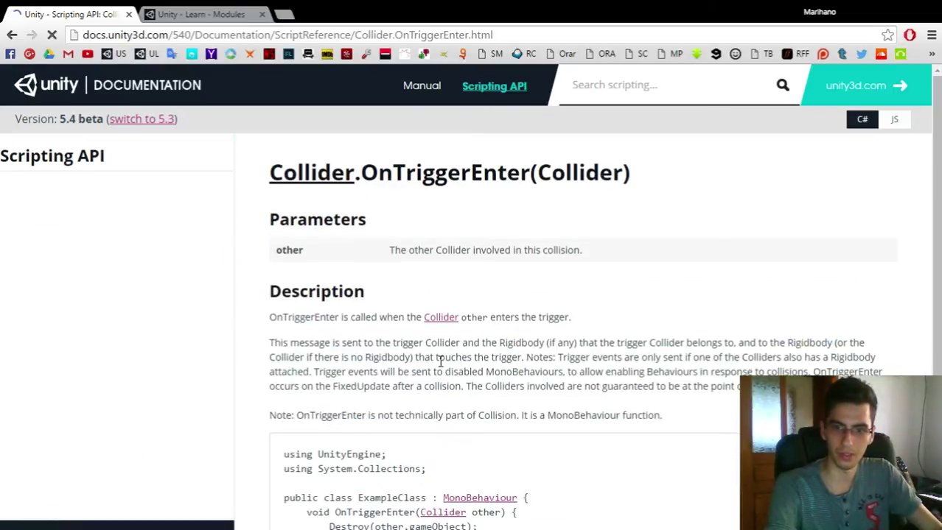
pyautogui.scroll(-2, 368, 353)
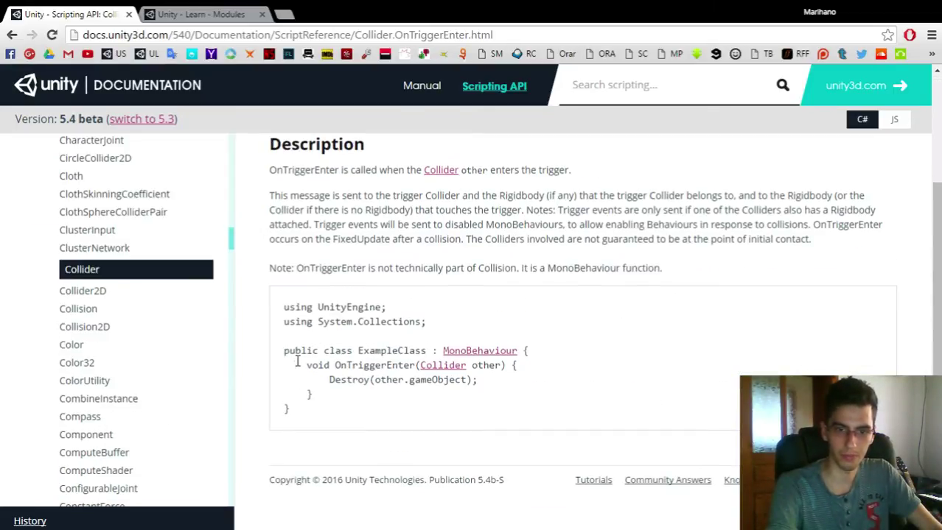
pyautogui.moveTo(305, 365); pyautogui.dragTo(375, 391)
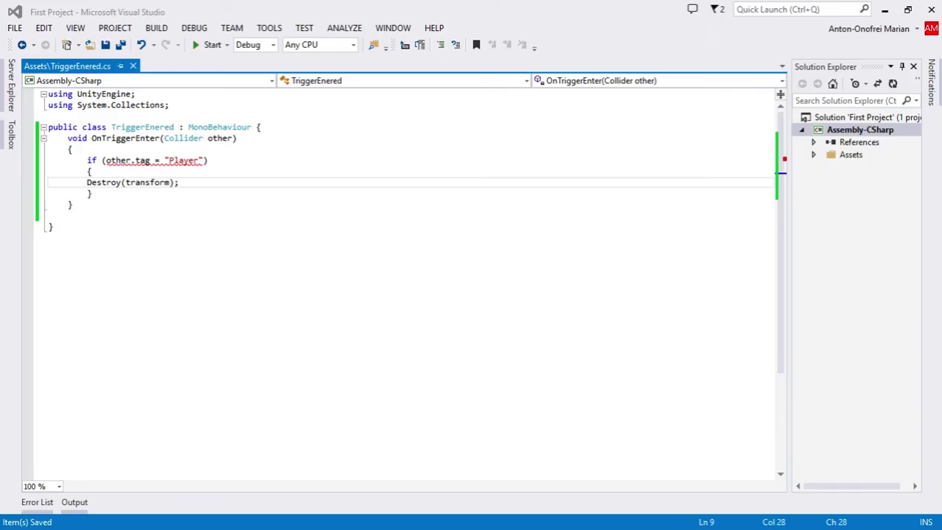
# Step: Review the other.tag condition in the TriggerEnered script, then switch to Unity and check the Player object's tag
pyautogui.click(204, 236)
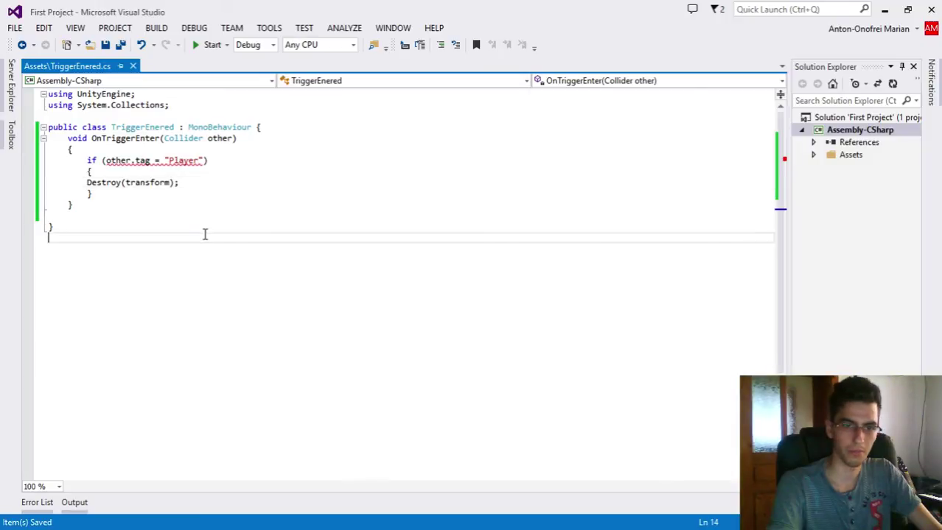
pyautogui.click(118, 159)
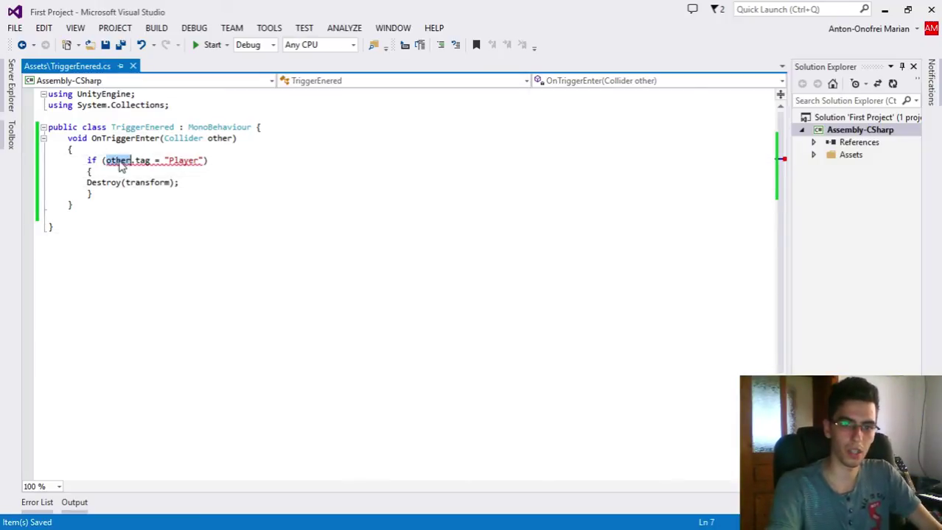
pyautogui.click(177, 529)
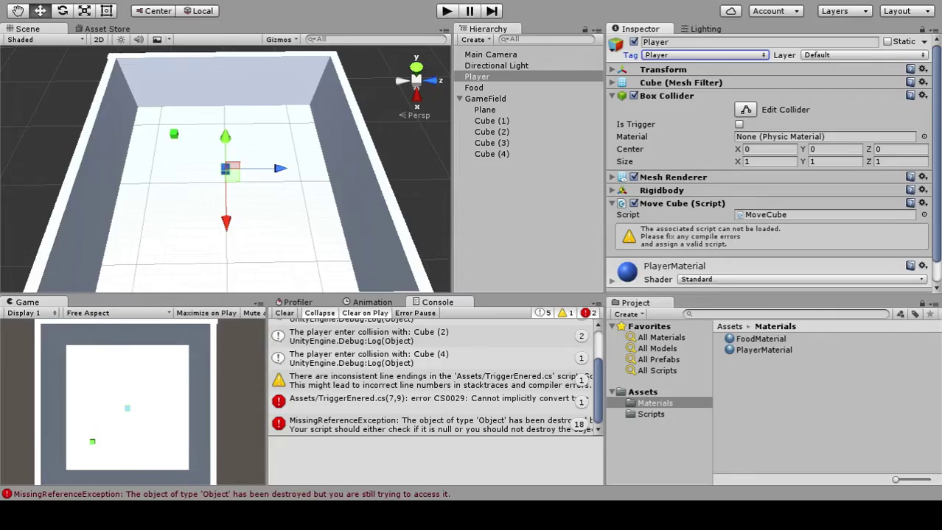
pyautogui.click(477, 80)
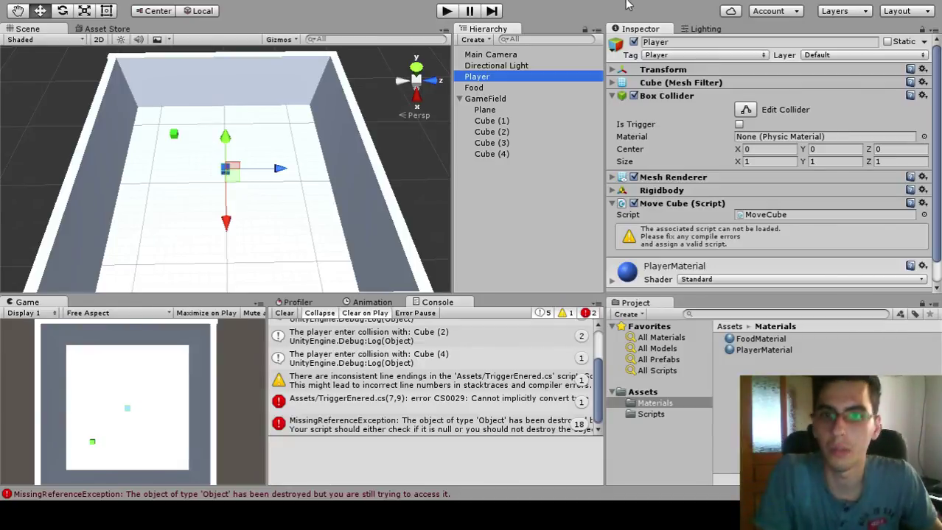
pyautogui.click(689, 150)
pyautogui.click(705, 55)
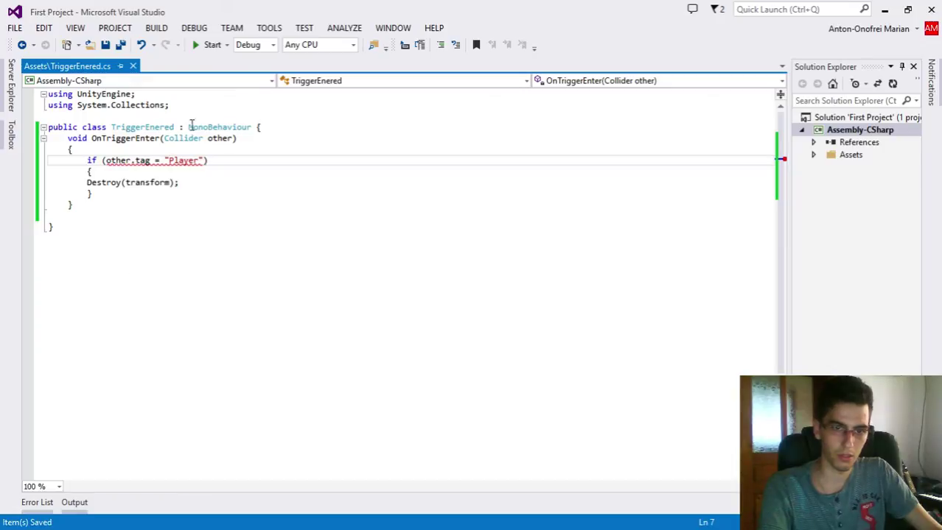
pyautogui.write('.n')
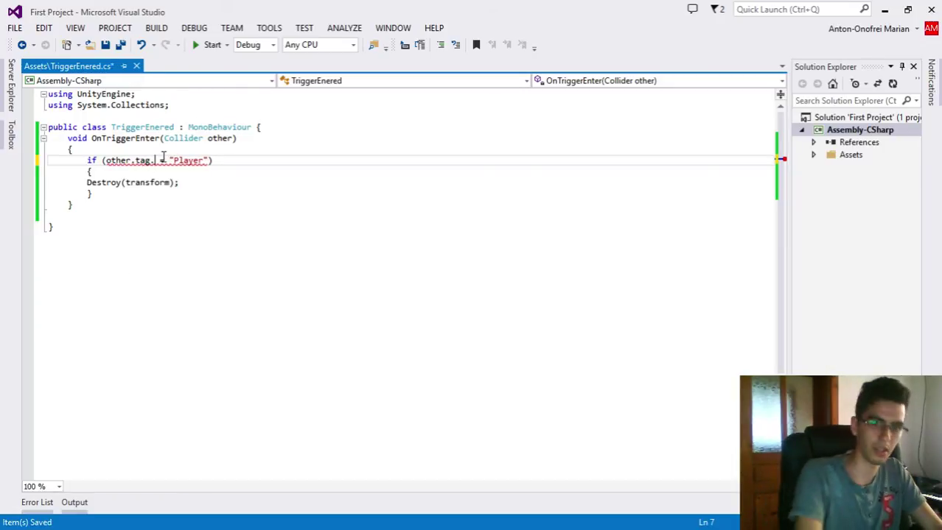
pyautogui.write('am')
pyautogui.press('BackSpace')
pyautogui.press('BackSpace')
pyautogui.press('BackSpace')
pyautogui.press('BackSpace')
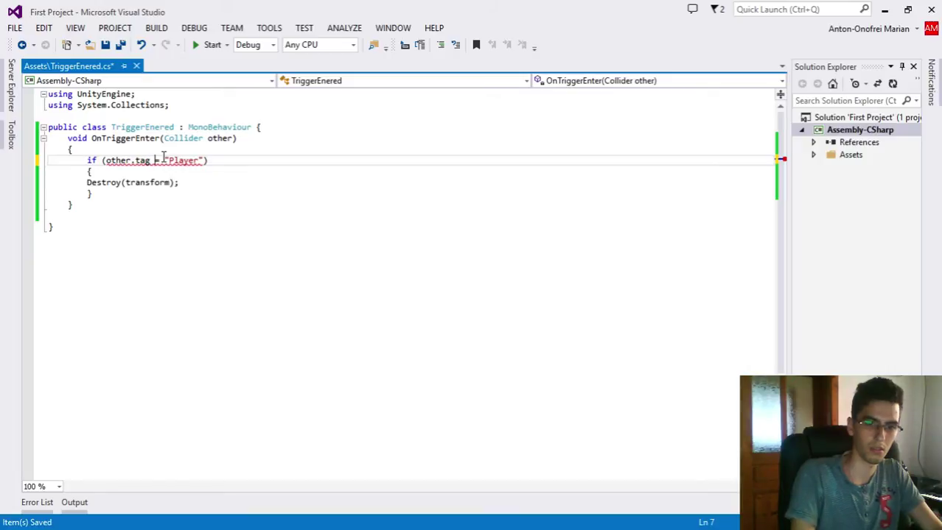
# Step: Correct the if condition in OnTriggerEnter to other.tag == "Player" and save the script
pyautogui.write('=')
pyautogui.click(184, 213)
pyautogui.hotkey('ctrl', 's')
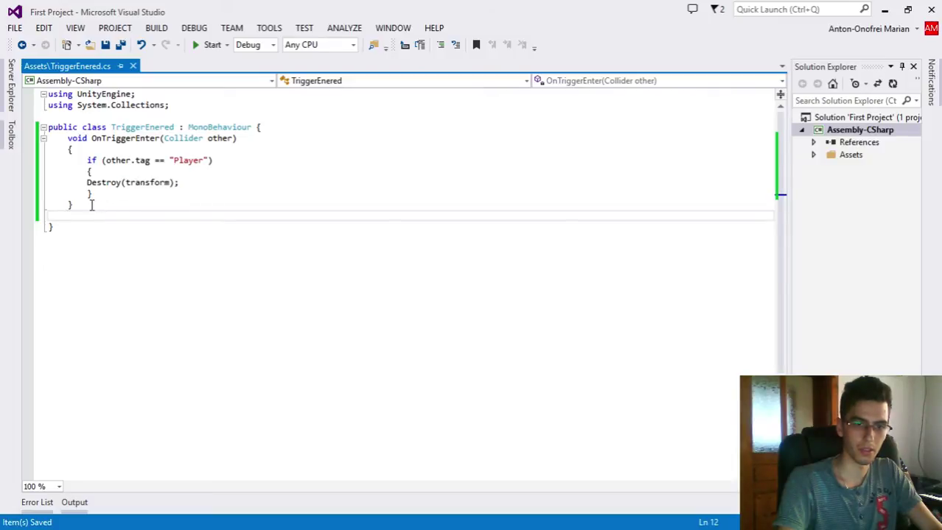
# Step: Review the OnTriggerEnter body in the TriggerEnered script, checking the if condition and the Destroy(transform) block
pyautogui.moveTo(92, 204); pyautogui.dragTo(44, 172)
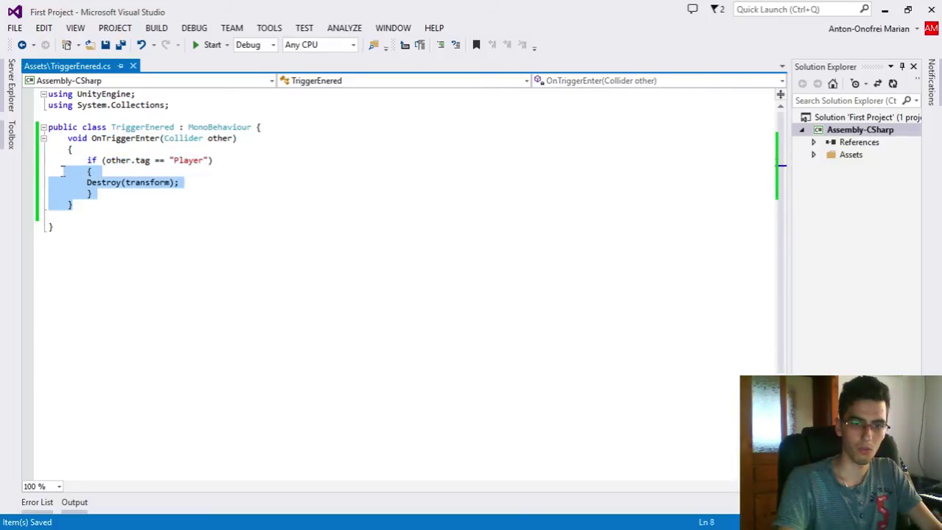
pyautogui.click(132, 196)
pyautogui.click(81, 197)
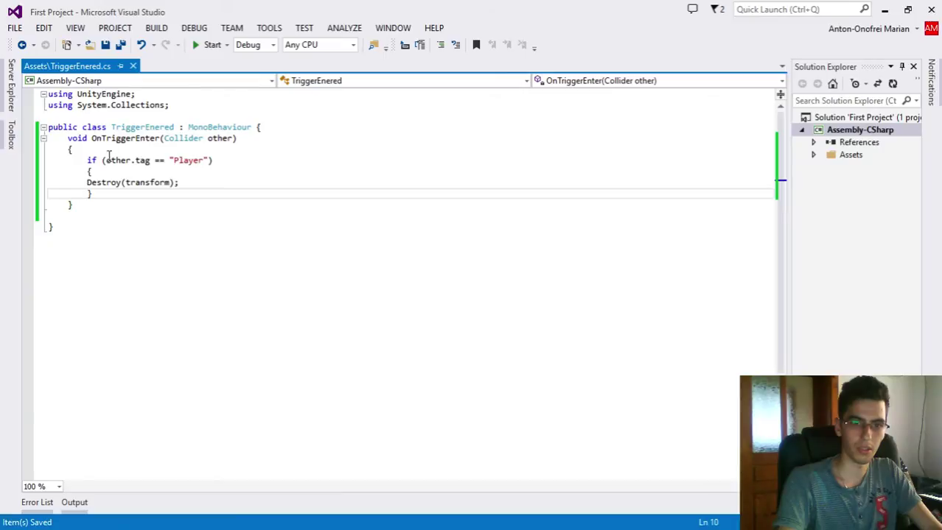
pyautogui.moveTo(108, 157); pyautogui.dragTo(212, 160)
pyautogui.click(212, 160)
pyautogui.click(95, 214)
pyautogui.moveTo(95, 213); pyautogui.dragTo(47, 149)
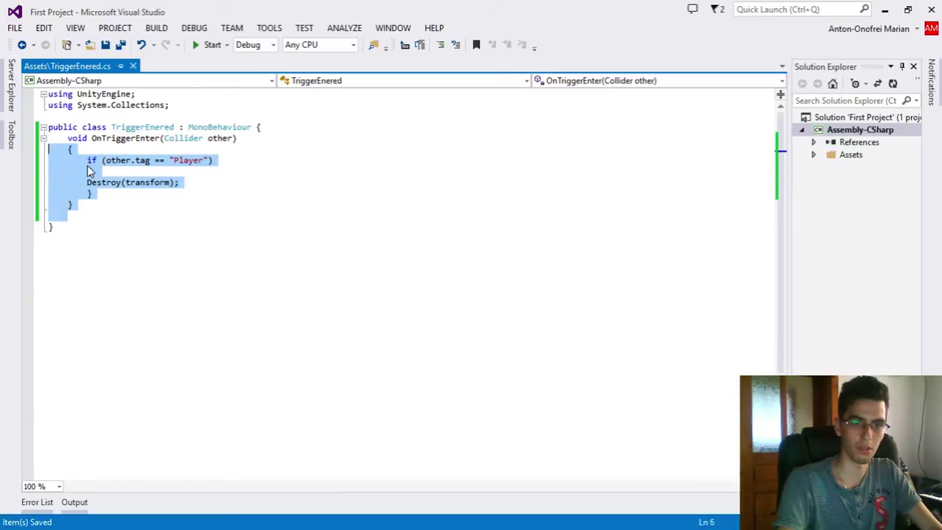
pyautogui.click(179, 182)
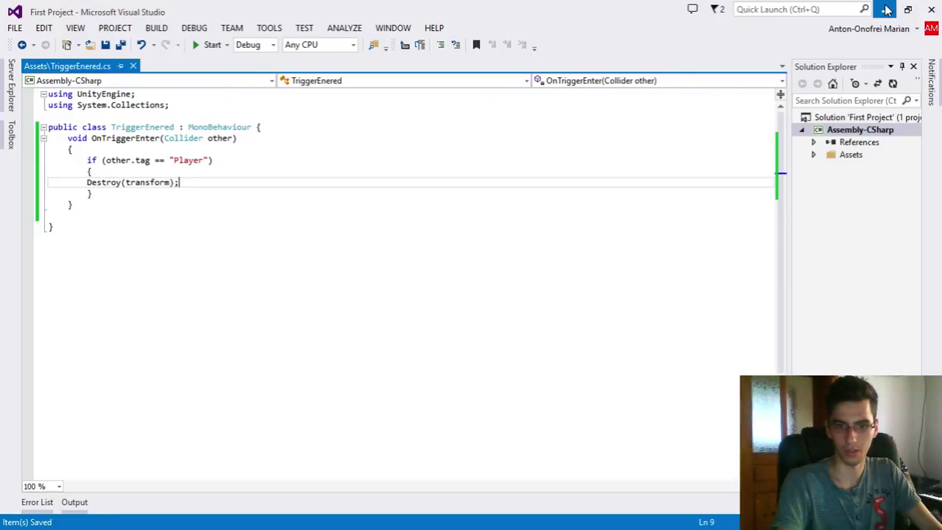
# Step: Switch to Unity and read the full text of the last error and the last warning in the console
pyautogui.click(886, 8)
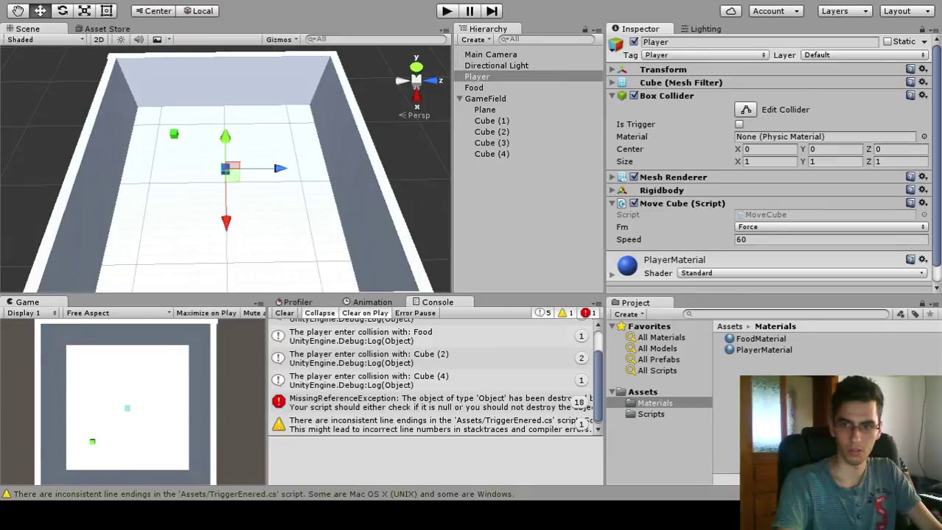
pyautogui.click(417, 407)
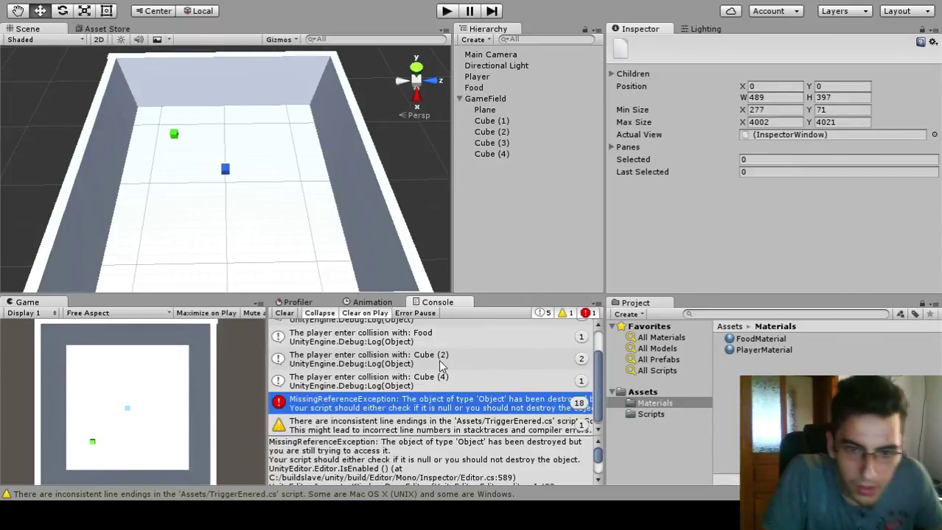
pyautogui.click(440, 425)
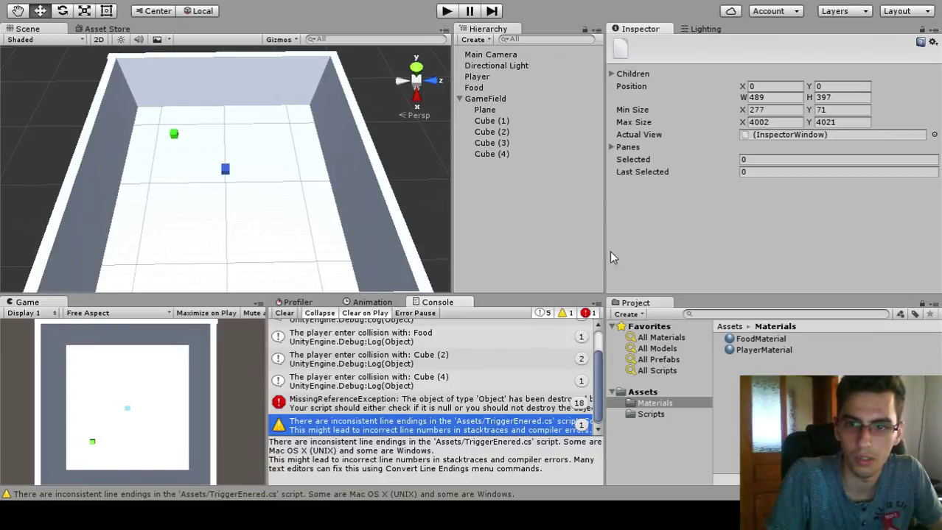
# Step: Inspect the components of the Food and Player objects and locate the TriggerEnered script asset used by Food
pyautogui.click(477, 103)
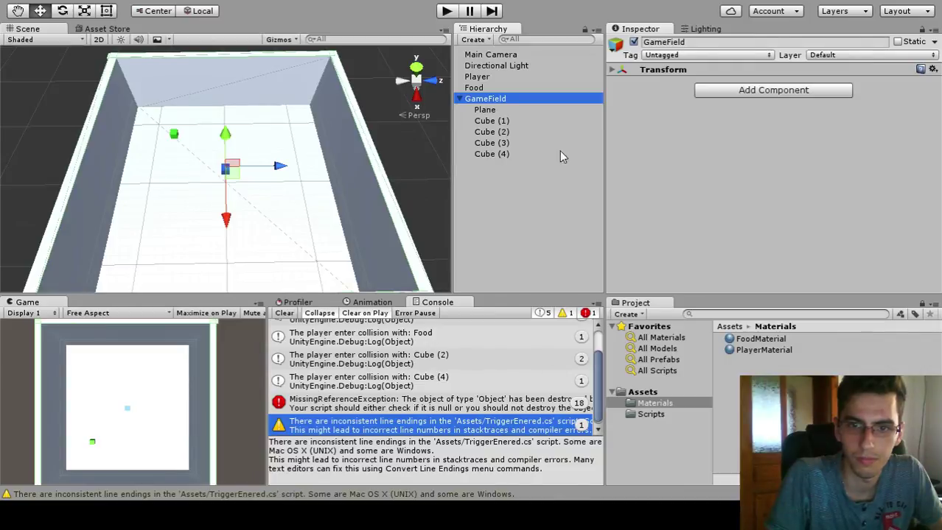
pyautogui.click(484, 110)
pyautogui.click(472, 88)
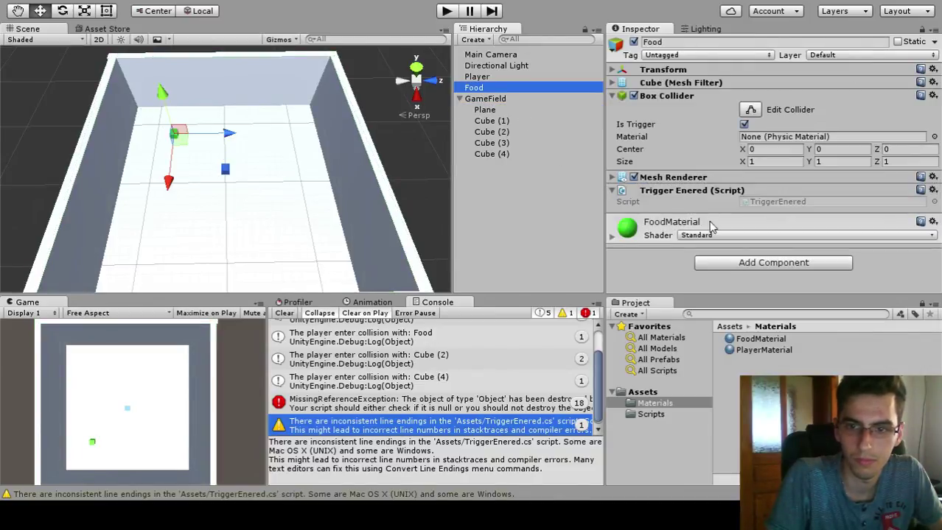
pyautogui.click(801, 203)
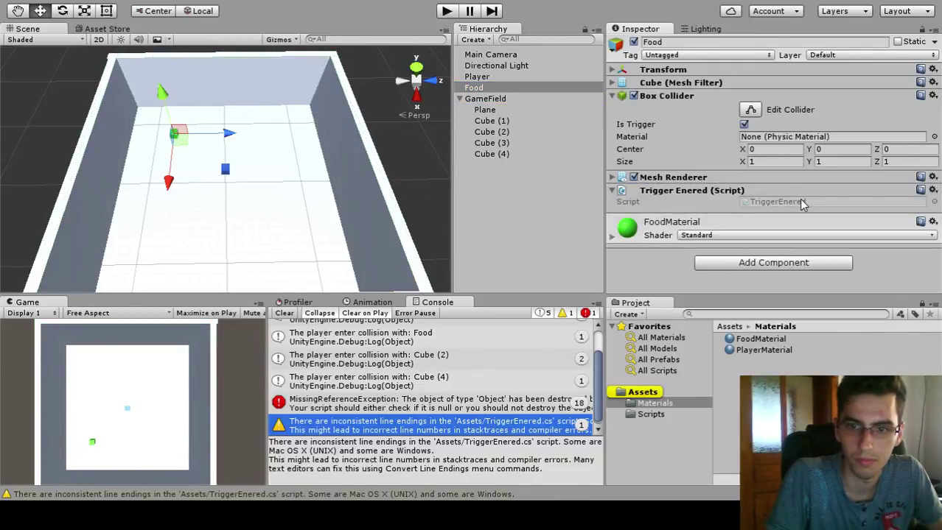
pyautogui.click(475, 77)
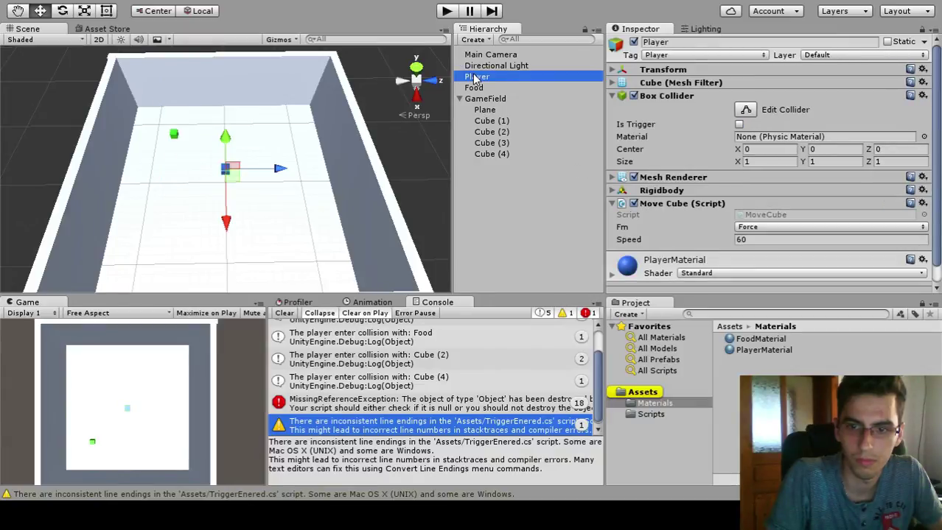
pyautogui.scroll(-1, 794, 250)
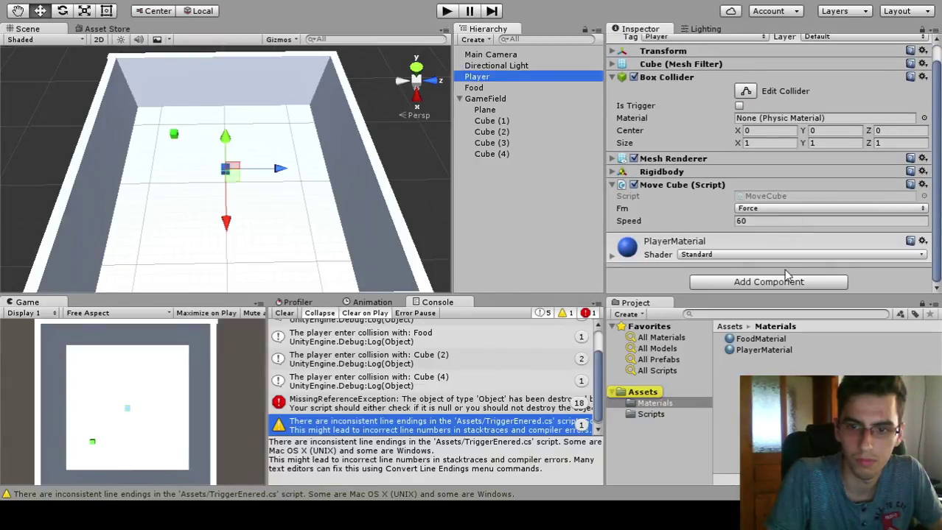
# Step: Move the TriggerEnered script from the Assets root into the Scripts folder and select it there
pyautogui.click(651, 414)
pyautogui.click(643, 392)
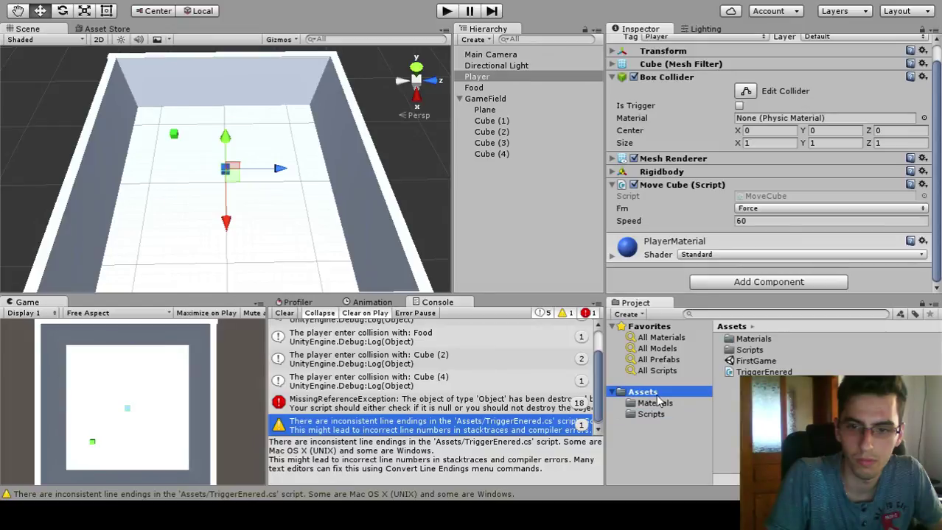
pyautogui.click(790, 428)
pyautogui.moveTo(748, 372); pyautogui.dragTo(743, 351)
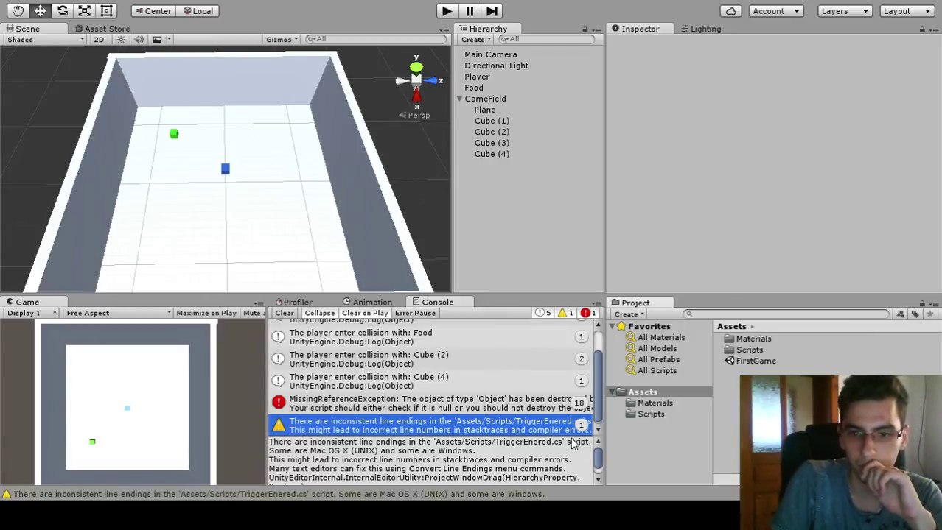
pyautogui.click(648, 414)
pyautogui.click(740, 353)
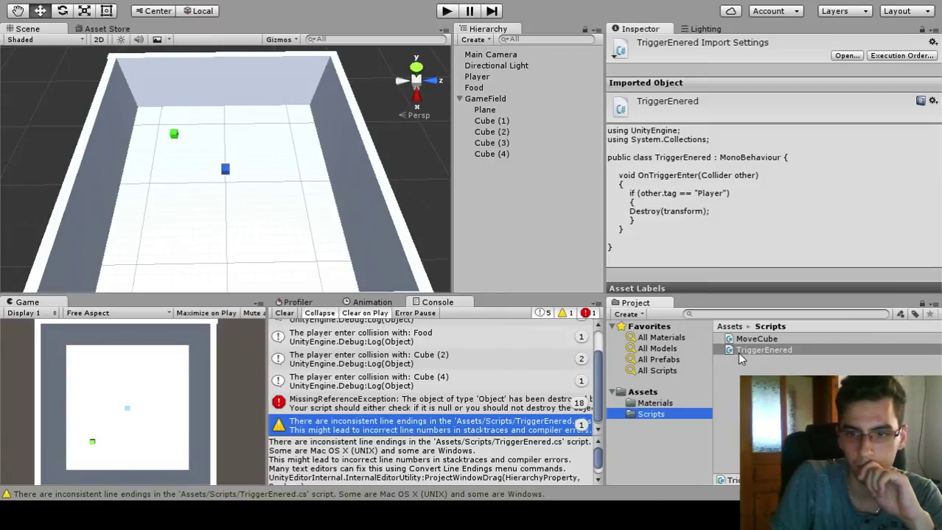
# Step: Run the game and steer the Player cube around the field into the green Food cube to test the trigger
pyautogui.click(448, 12)
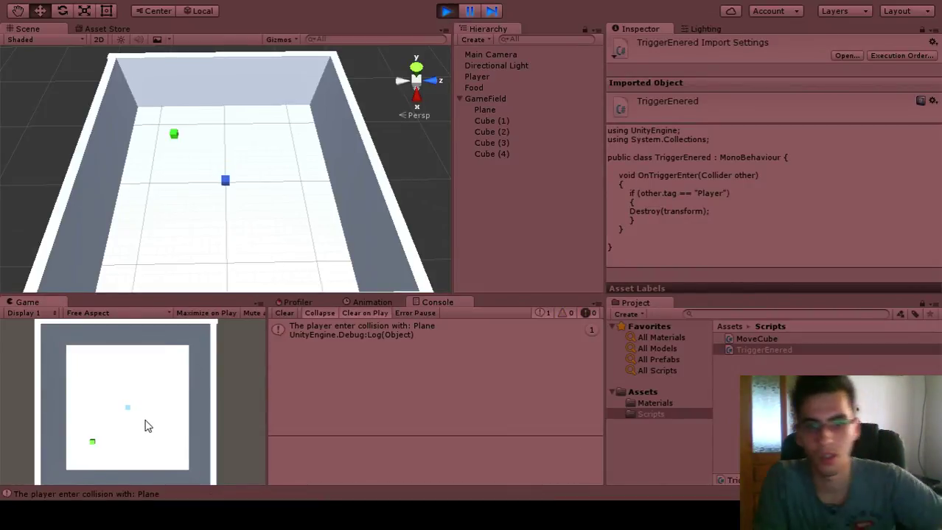
pyautogui.press('w')
pyautogui.press('a')
pyautogui.press('d')
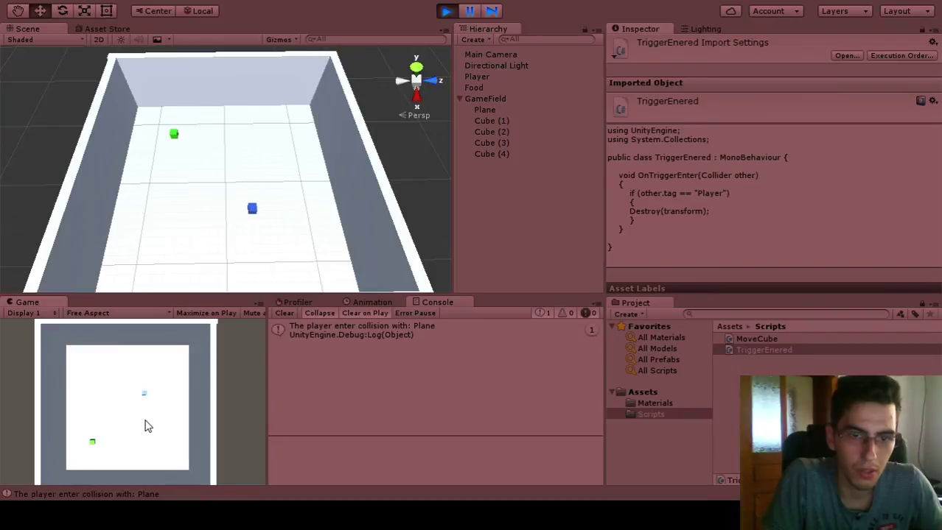
pyautogui.press('s')
pyautogui.press('s')
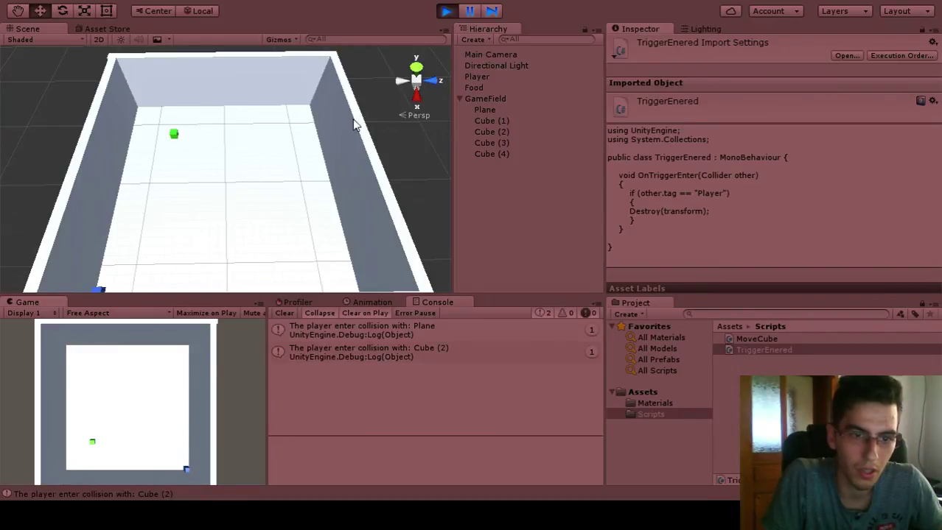
pyautogui.press('a')
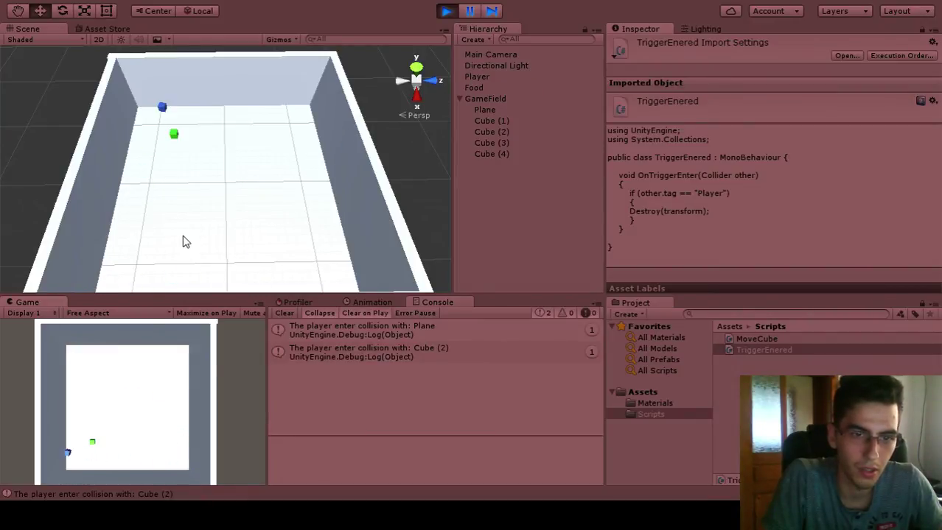
pyautogui.click(173, 259)
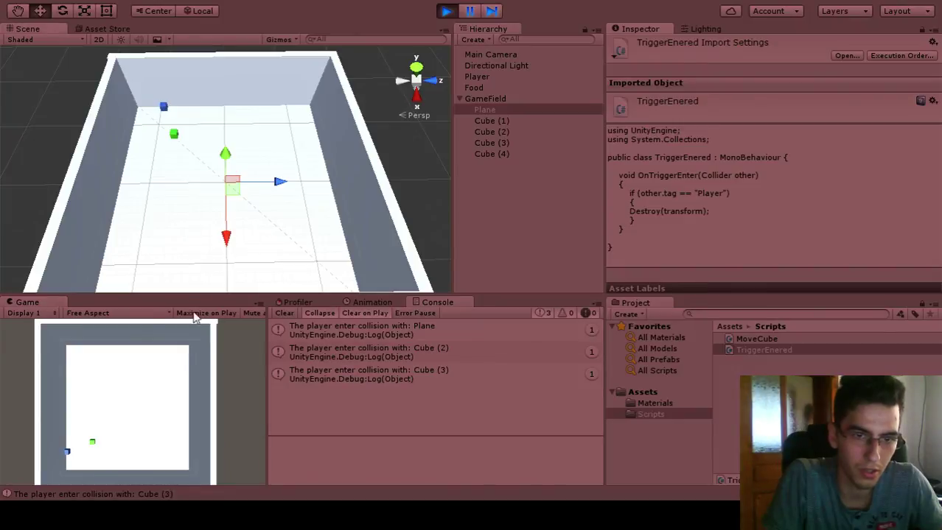
pyautogui.press('d')
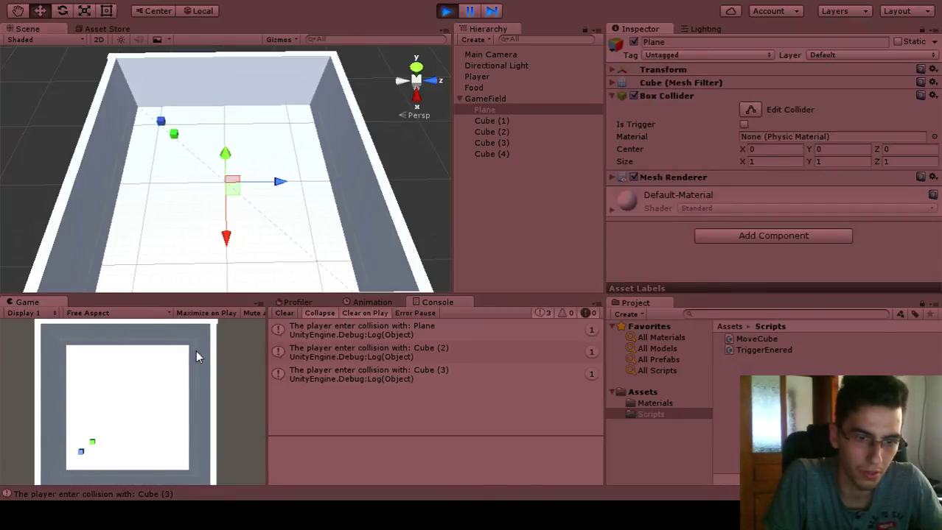
pyautogui.press('d')
pyautogui.press('w')
pyautogui.press('d')
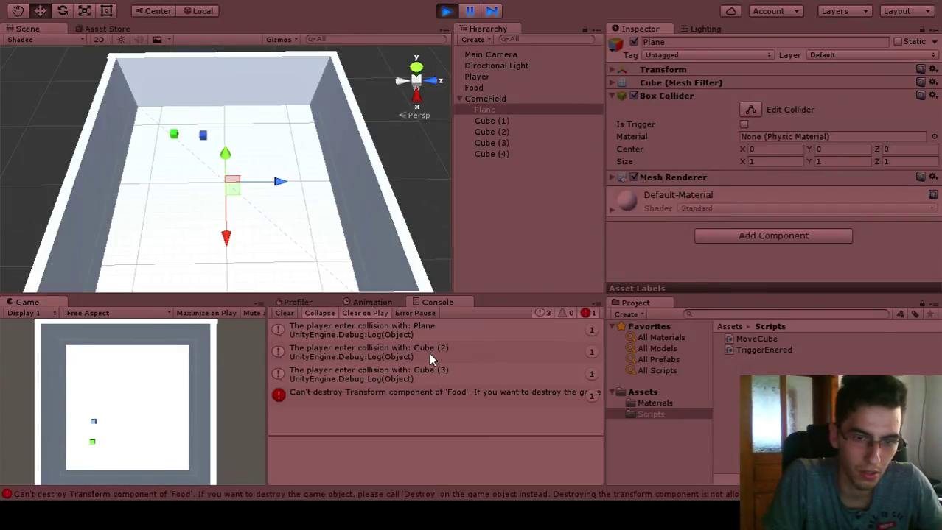
pyautogui.press('s')
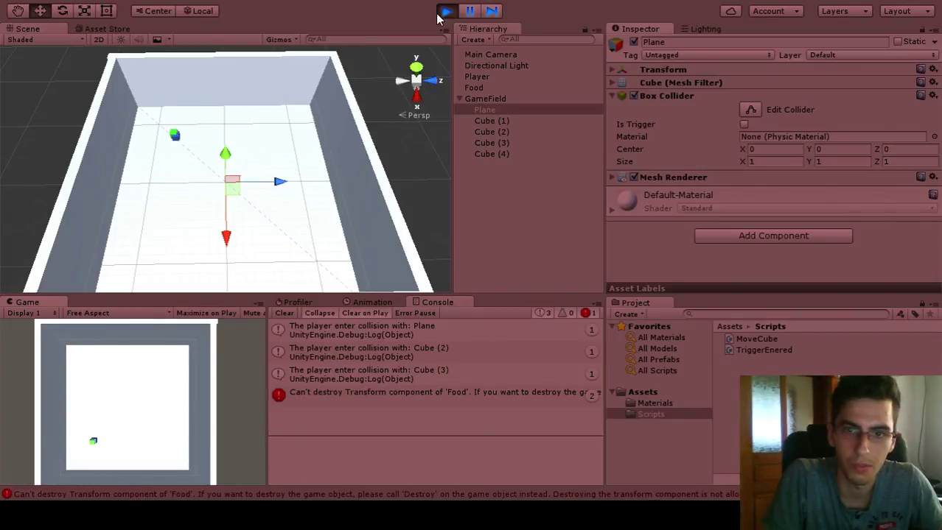
# Step: Stop the game and read the full text of the console error about the Food object
pyautogui.click(439, 13)
pyautogui.click(415, 380)
pyautogui.click(413, 395)
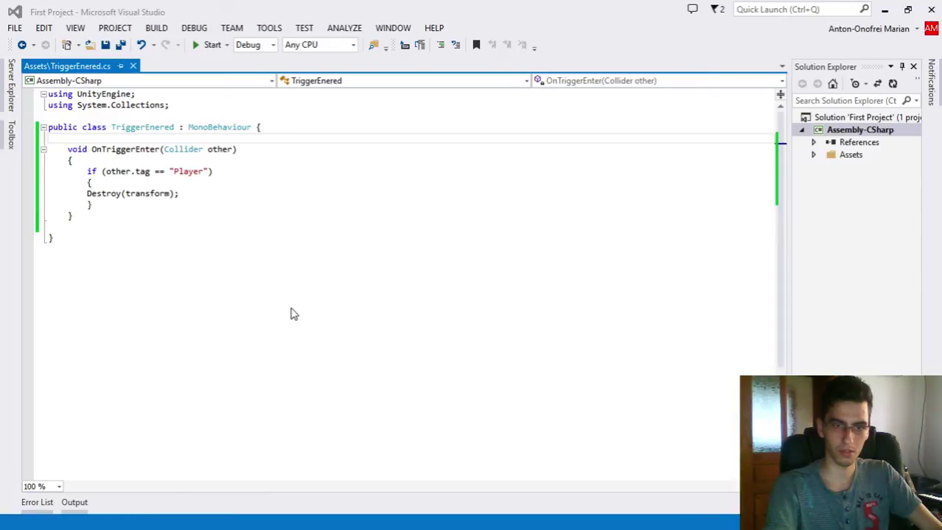
# Step: In Visual Studio, close the old TriggerEnered.cs document and open MoveCube.cs and TriggerEnered.cs from the project's Assets/Scripts folder
pyautogui.click(133, 66)
pyautogui.hotkey('alt', 'Tab')
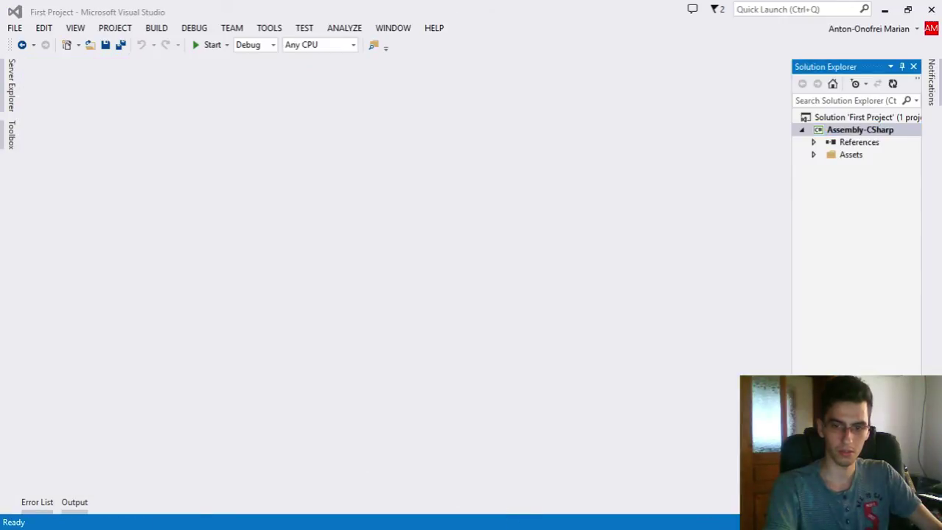
pyautogui.click(252, 237)
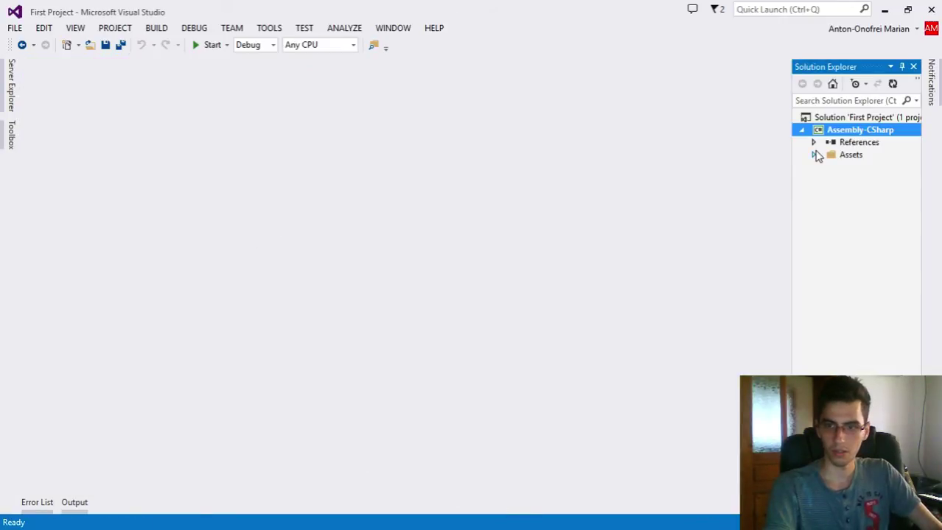
pyautogui.click(827, 167)
pyautogui.doubleClick(871, 191)
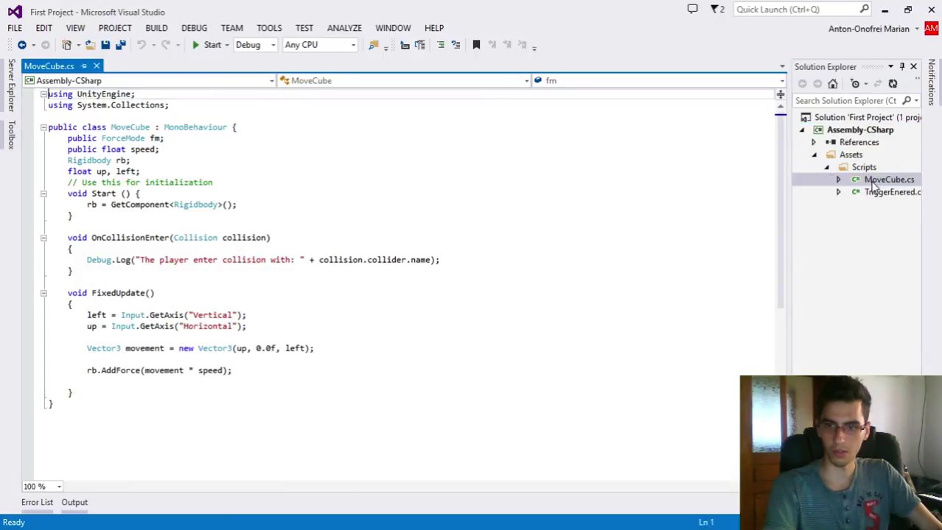
pyautogui.doubleClick(863, 182)
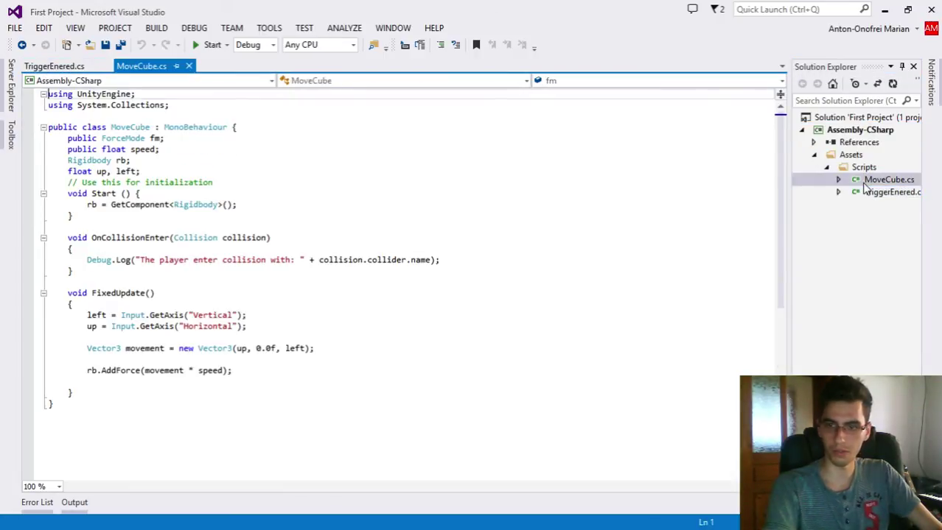
pyautogui.doubleClick(858, 195)
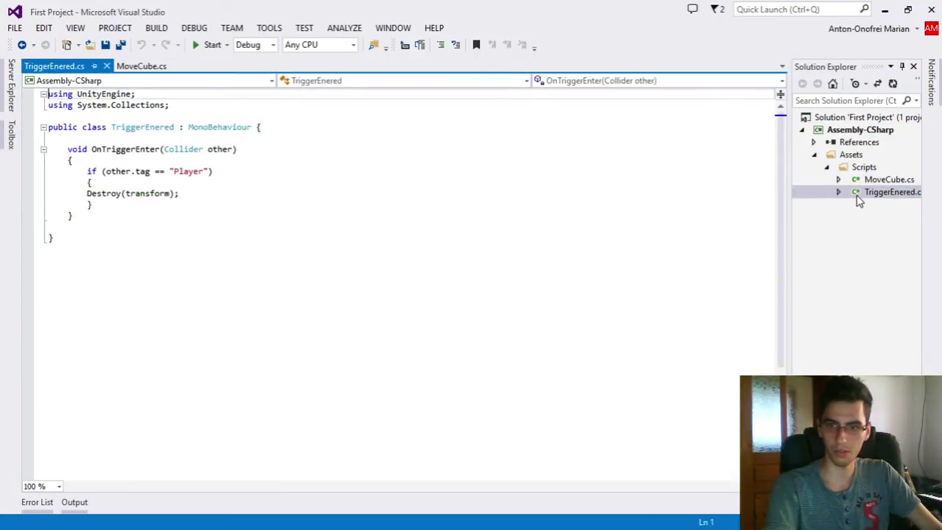
# Step: Replace transform with gameObject in the Destroy call of OnTriggerEnter and save the script
pyautogui.click(136, 184)
pyautogui.doubleClick(142, 193)
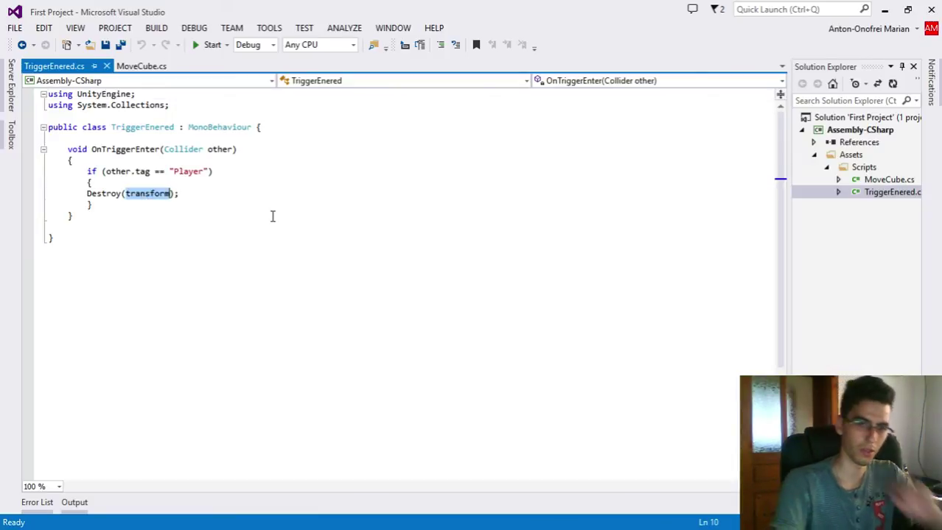
pyautogui.write('gameObject')
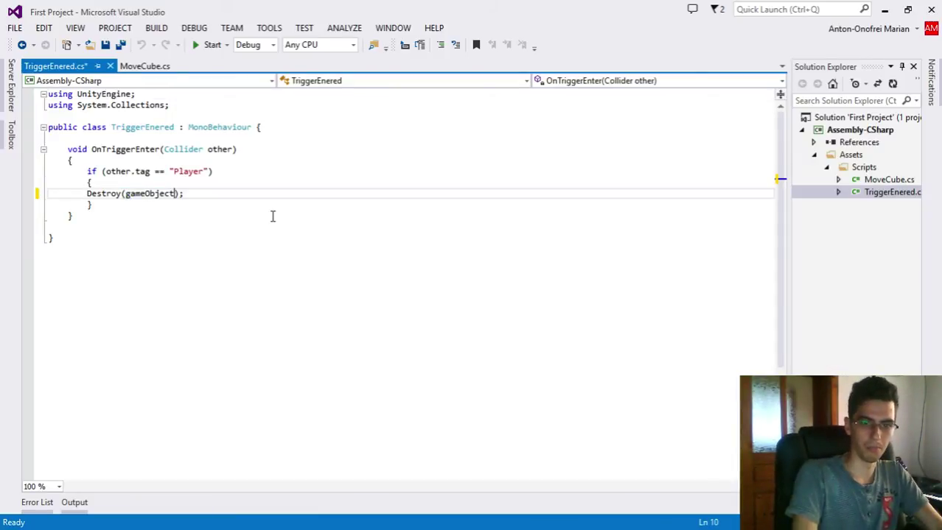
pyautogui.click(272, 216)
pyautogui.hotkey('ctrl', 's')
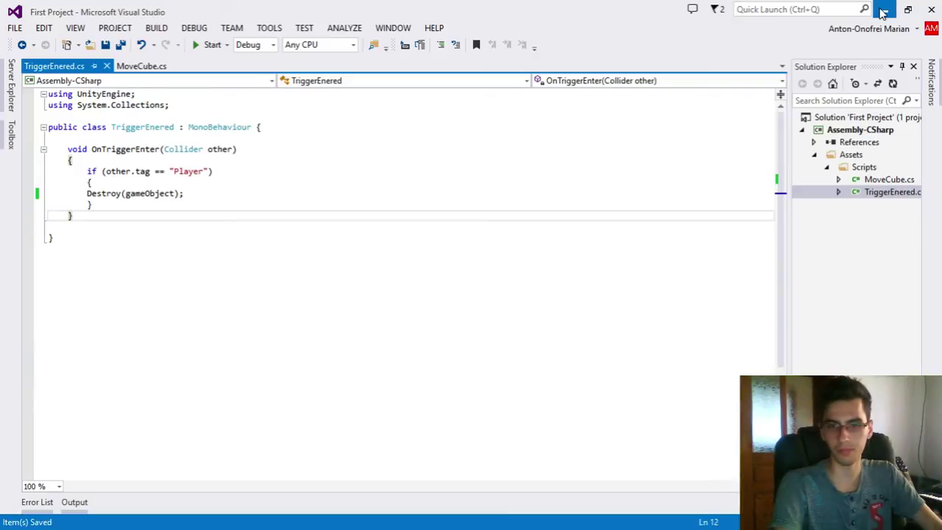
# Step: Switch back to Unity, run the game, steer the Player cube into the Food cube and around the walls, and stop the game
pyautogui.click(882, 11)
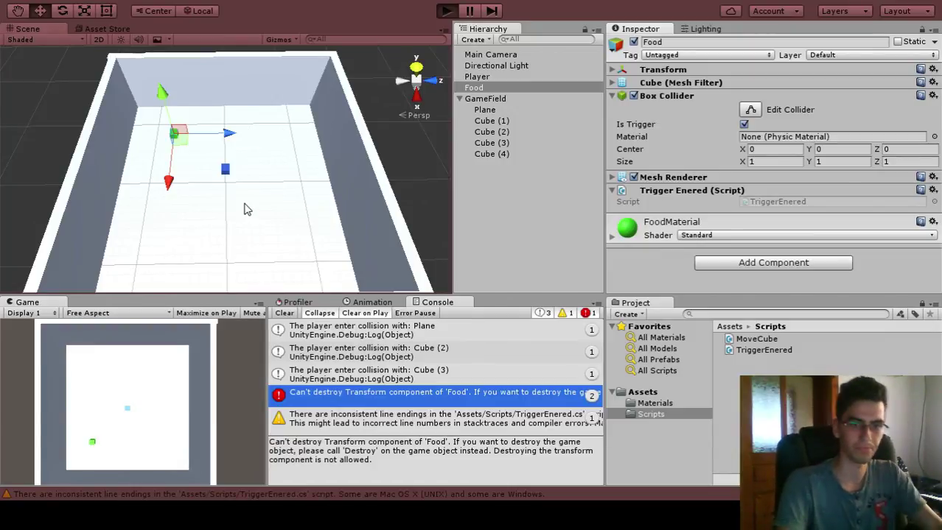
pyautogui.hotkey('ctrl', 'p')
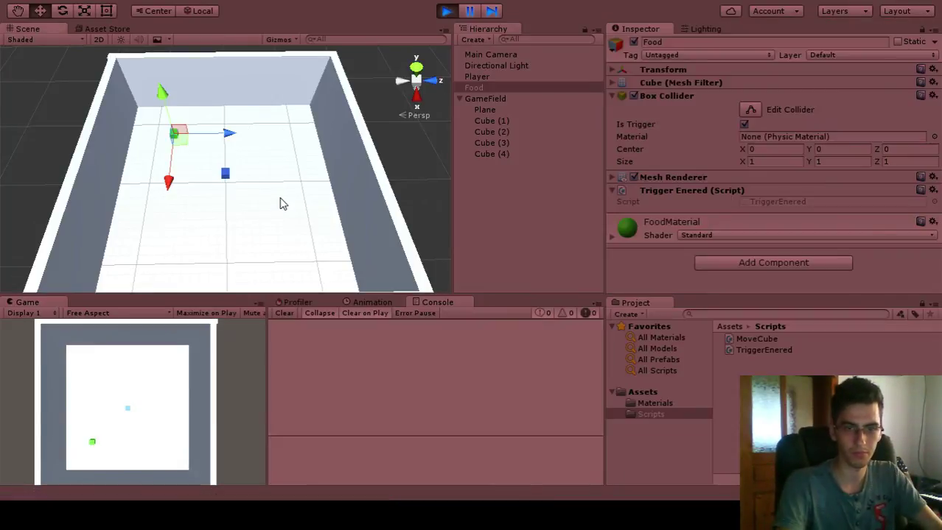
pyautogui.click(280, 205)
pyautogui.click(153, 371)
pyautogui.press('Up')
pyautogui.press('Left')
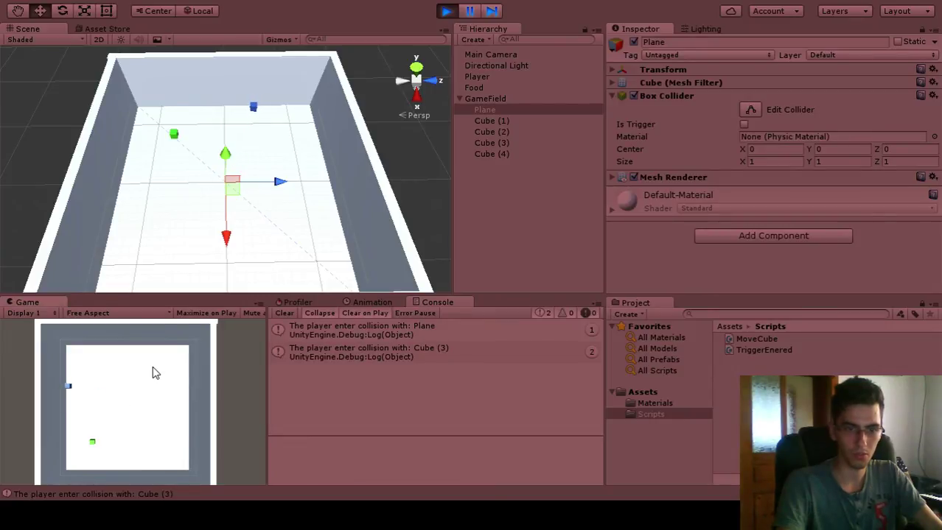
pyautogui.press('d')
pyautogui.press('s')
pyautogui.press('a')
pyautogui.press('w')
pyautogui.press('d')
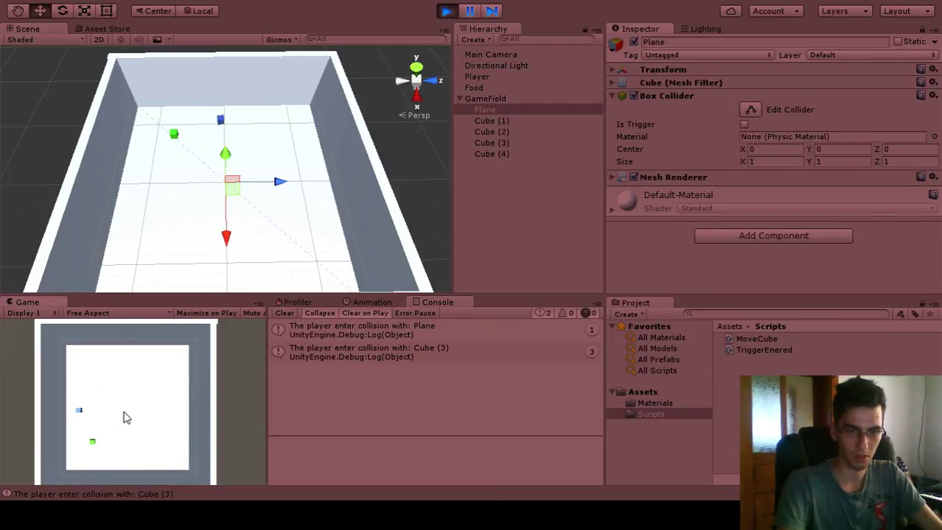
pyautogui.press('s')
pyautogui.press('s')
pyautogui.press('d')
pyautogui.press('w')
pyautogui.press('d')
pyautogui.press('w')
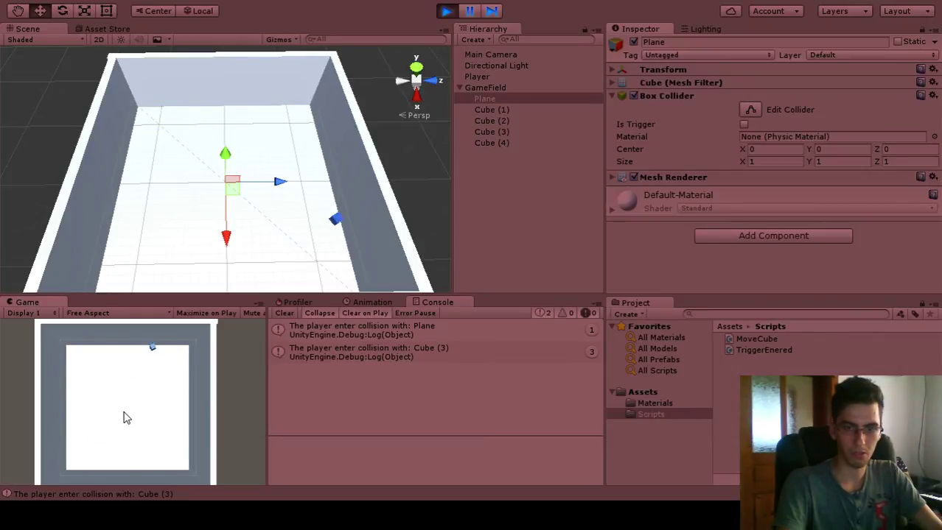
pyautogui.press('a')
pyautogui.press('s')
pyautogui.press('d')
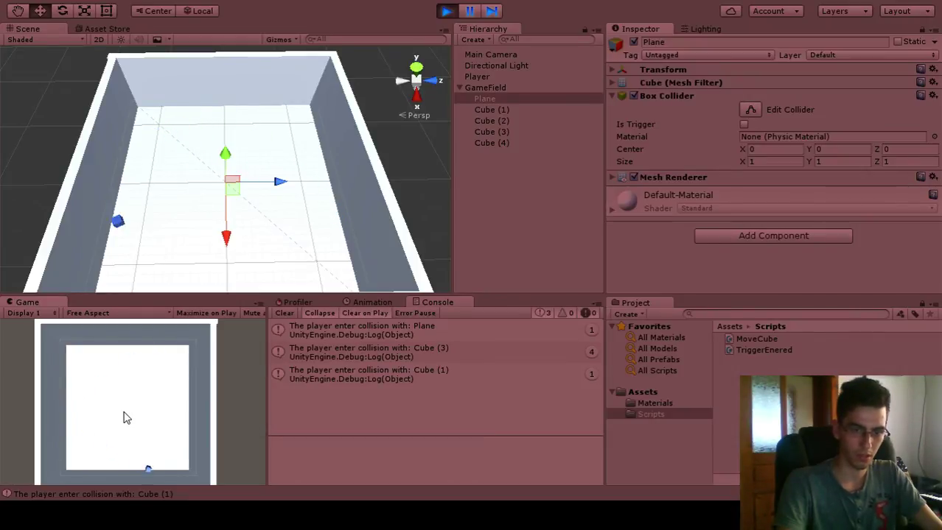
pyautogui.press('w')
pyautogui.press('a')
pyautogui.press('s')
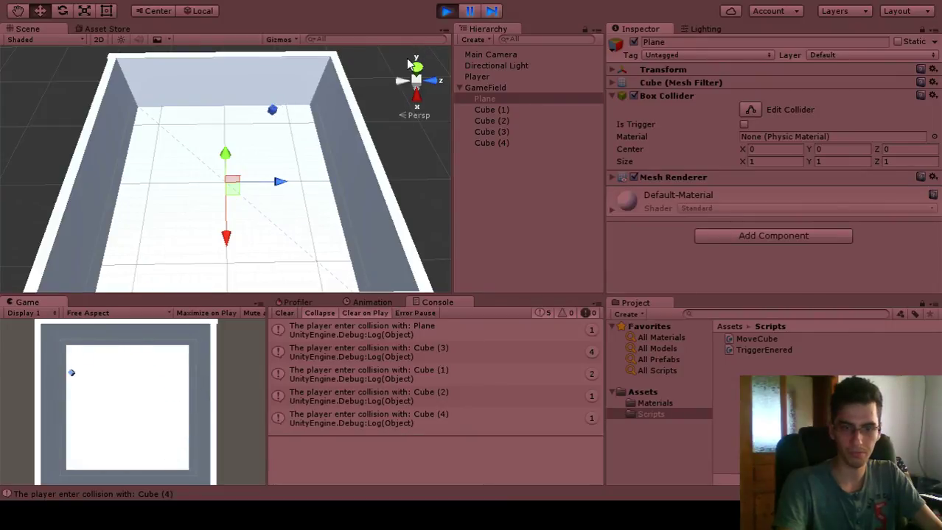
pyautogui.press('d')
pyautogui.press('w')
pyautogui.press('a')
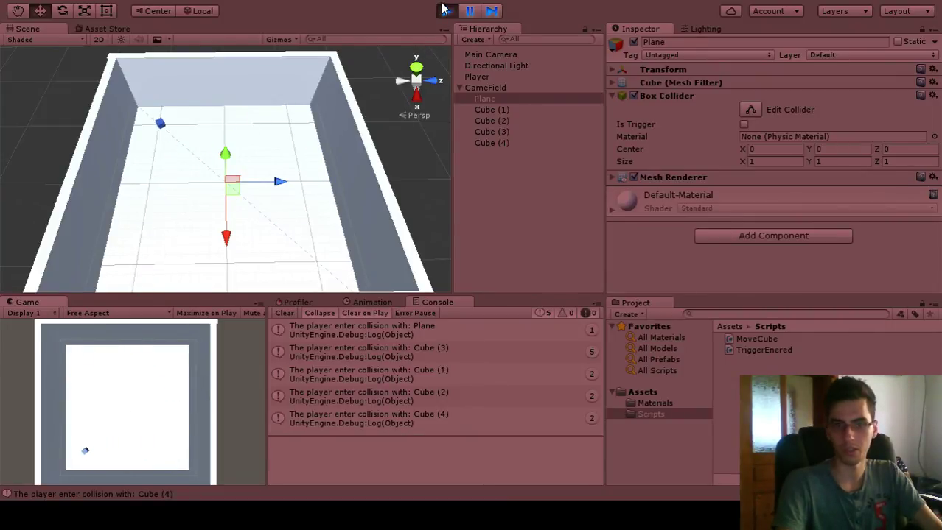
pyautogui.click(445, 11)
# Step: Duplicate the Food cube and move the copy along the Z axis to the opposite side of the field
pyautogui.click(475, 89)
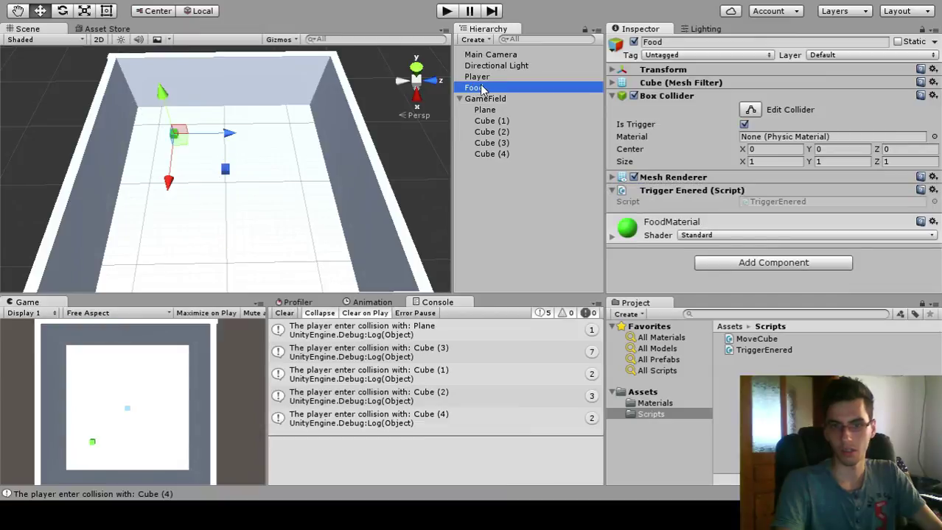
pyautogui.hotkey('ctrl', 'd')
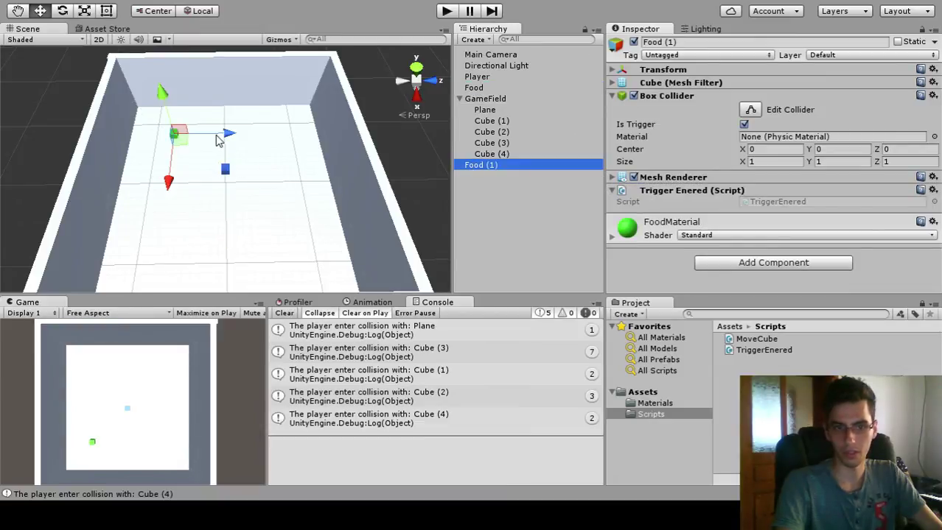
pyautogui.moveTo(218, 139); pyautogui.dragTo(335, 141)
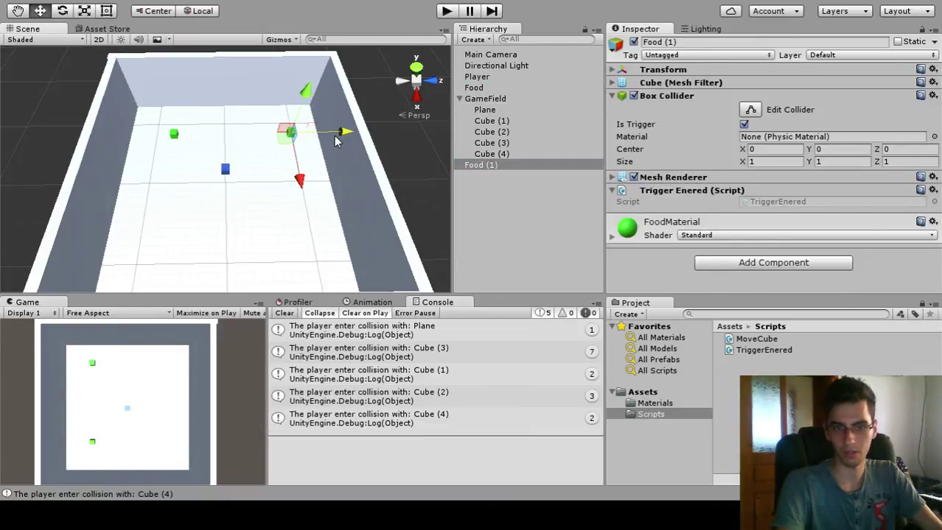
# Step: Duplicate Food (1) and move the copy along the X axis, past the Player cube's row
pyautogui.click(479, 166)
pyautogui.hotkey('ctrl', 'd')
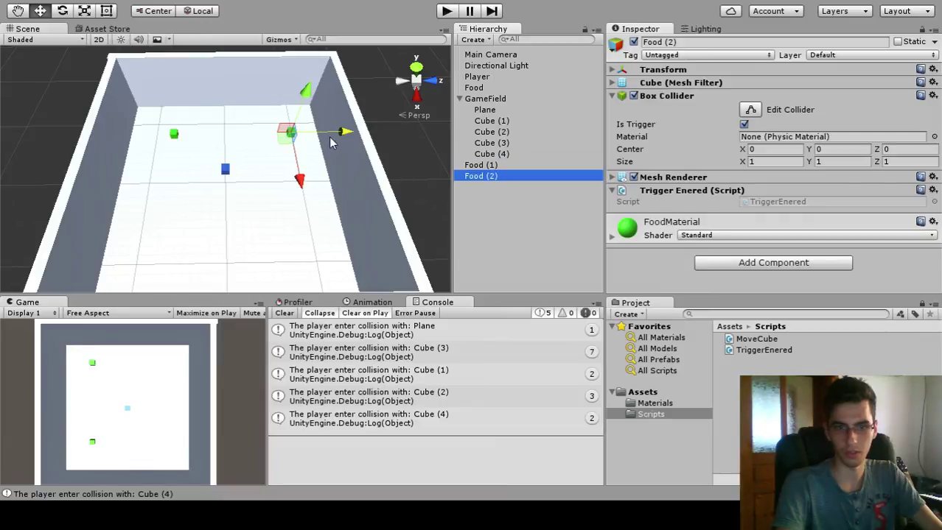
pyautogui.moveTo(306, 173); pyautogui.dragTo(424, 228)
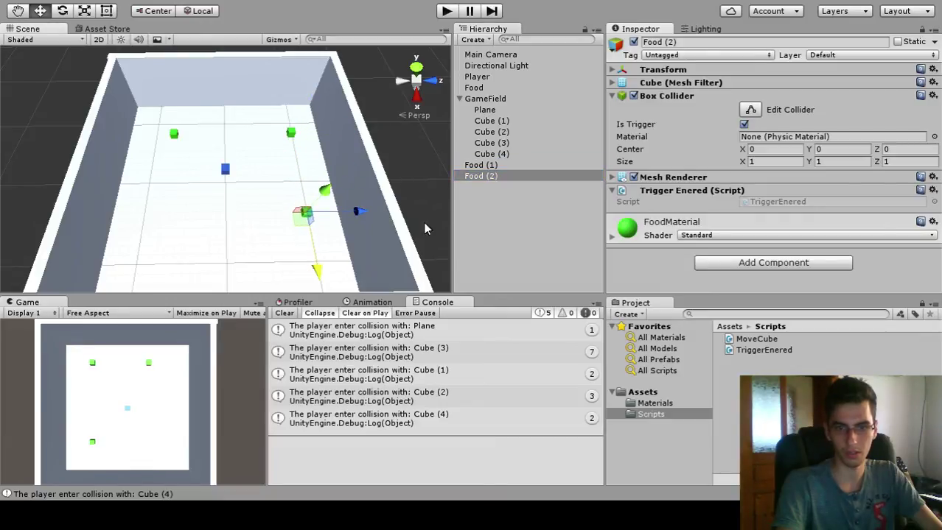
# Step: Duplicate Food (2) and move the copy back along the Z axis so the four food cubes surround the Player, then clear the selection
pyautogui.click(481, 177)
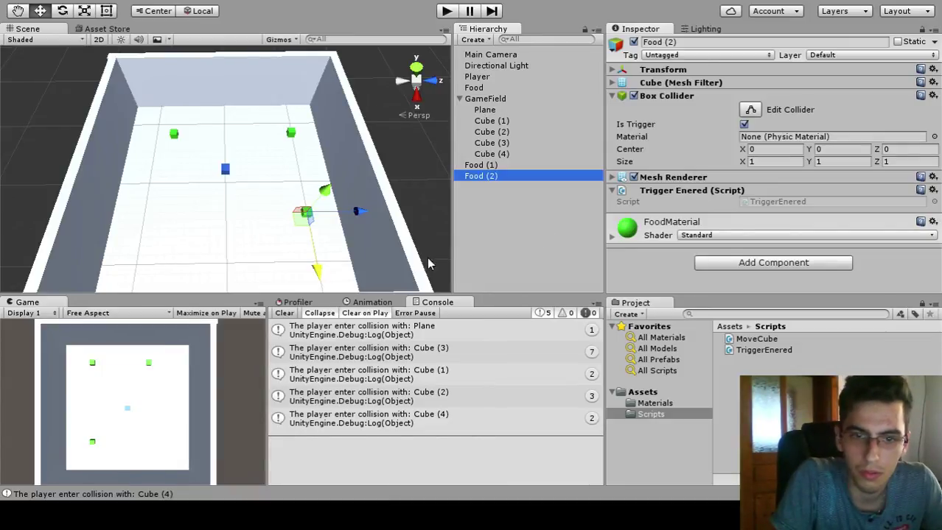
pyautogui.hotkey('ctrl', 'd')
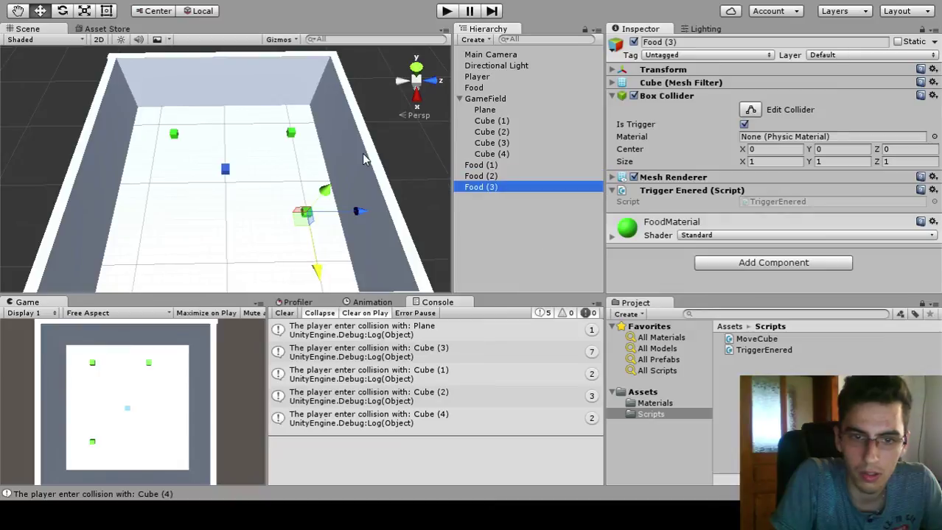
pyautogui.moveTo(361, 214); pyautogui.dragTo(225, 214)
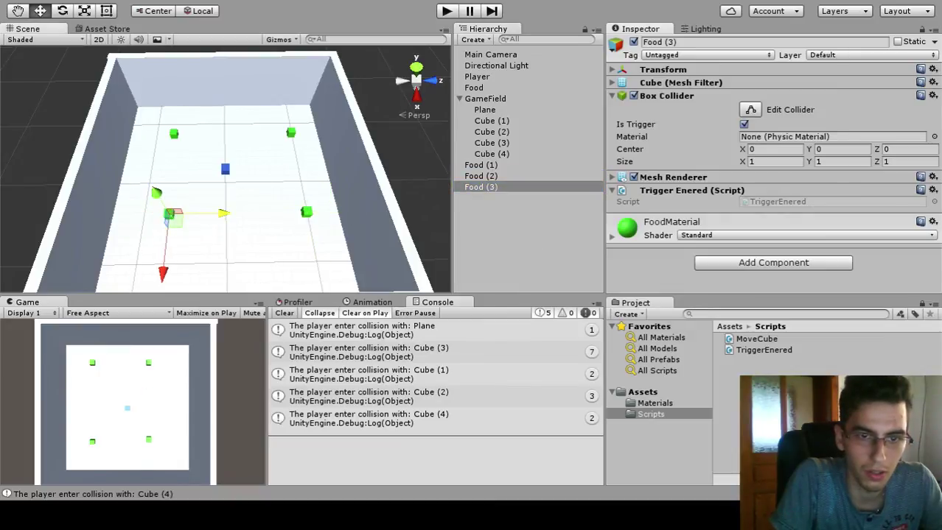
pyautogui.click(484, 227)
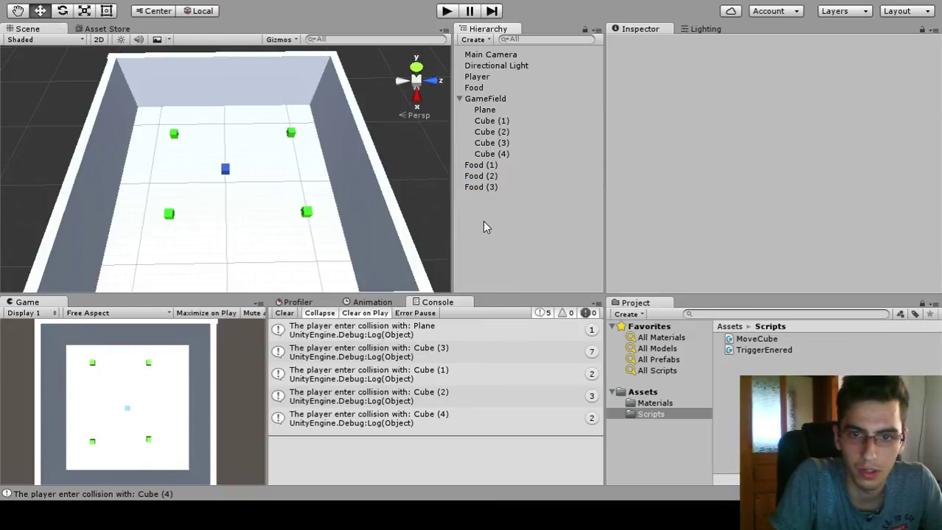
# Step: Run the game, steer the Player cube into each of the four food cubes to test their triggers, and stop the game
pyautogui.click(446, 10)
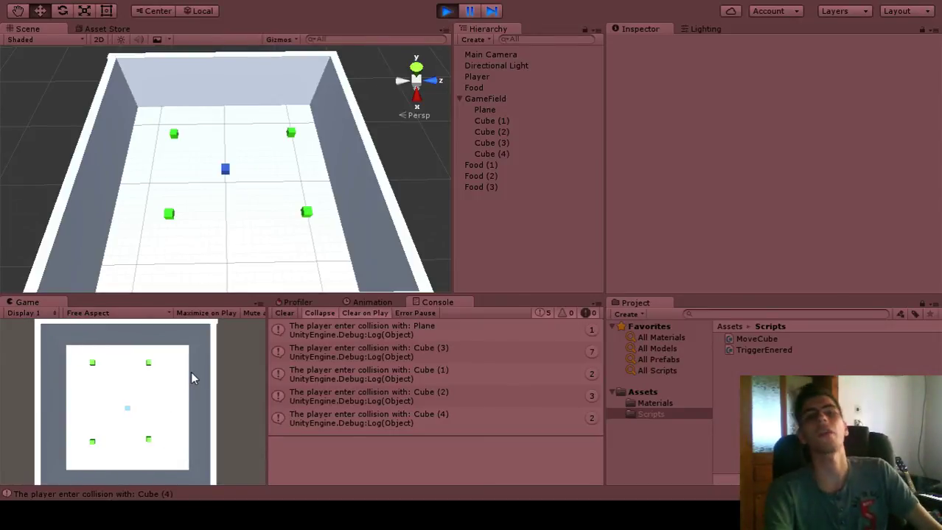
pyautogui.press('Left')
pyautogui.press('Up')
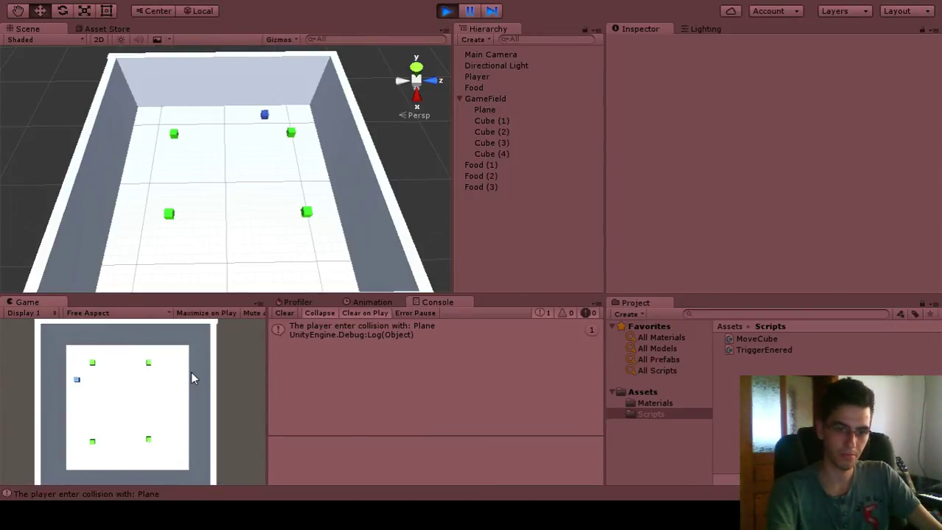
pyautogui.press('Right')
pyautogui.press('Up')
pyautogui.press('Down')
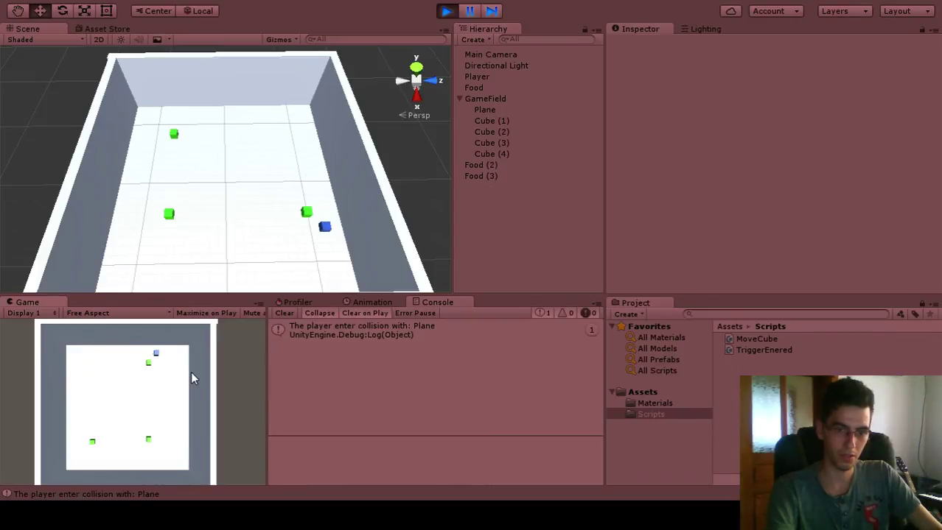
pyautogui.press('Left')
pyautogui.press('Right')
pyautogui.press('Down')
pyautogui.press('Left')
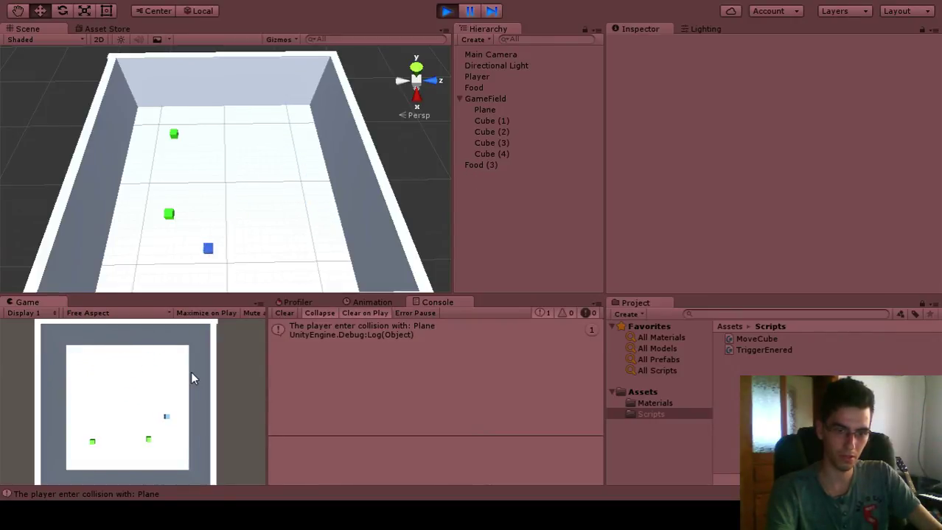
pyautogui.press('Right')
pyautogui.press('Down')
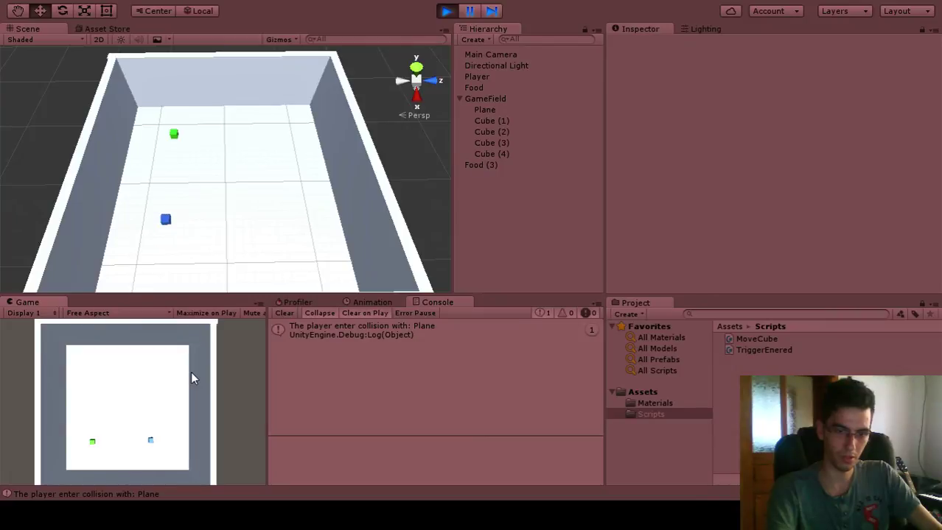
pyautogui.press('Left')
pyautogui.press('Right')
pyautogui.press('Up')
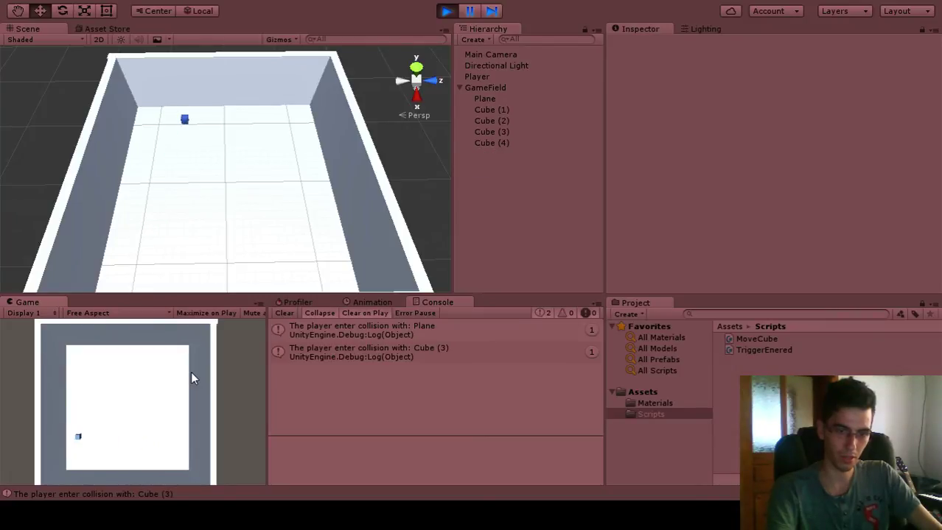
pyautogui.click(446, 11)
# Step: Review the components of the Food and Player objects and collapse the GameField group in the hierarchy
pyautogui.click(474, 88)
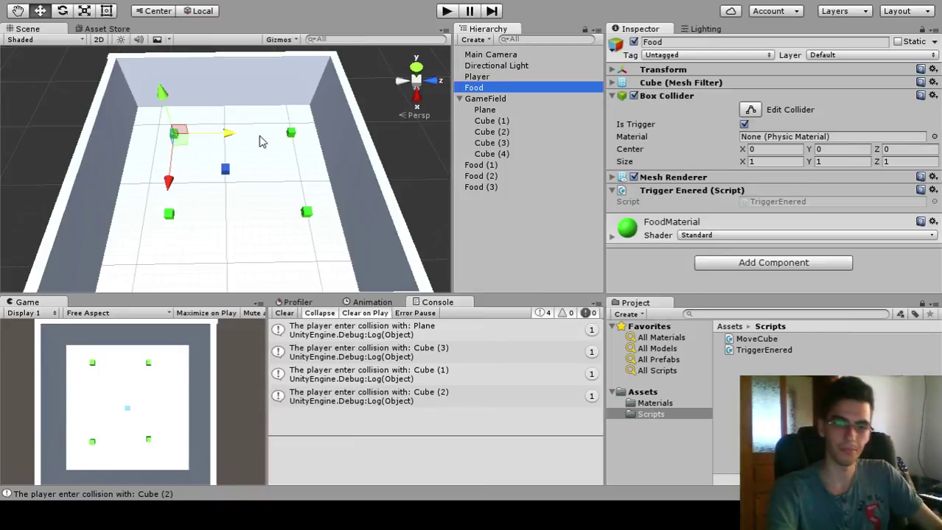
pyautogui.click(475, 78)
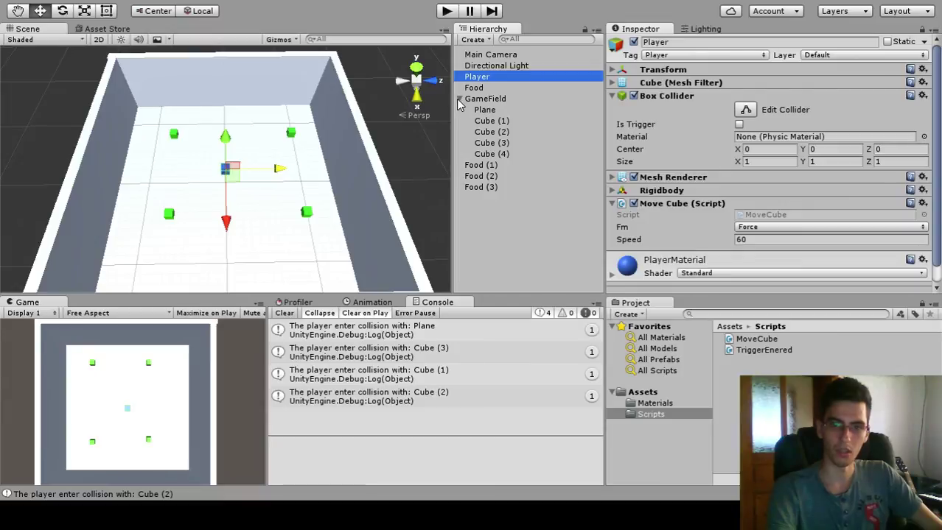
pyautogui.click(459, 99)
pyautogui.click(459, 99)
pyautogui.click(459, 99)
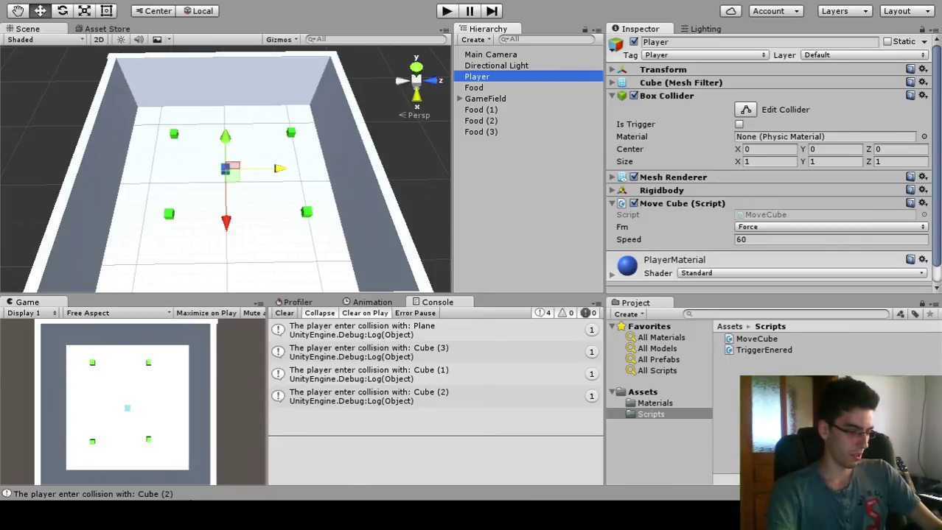
pyautogui.click(537, 170)
pyautogui.click(480, 132)
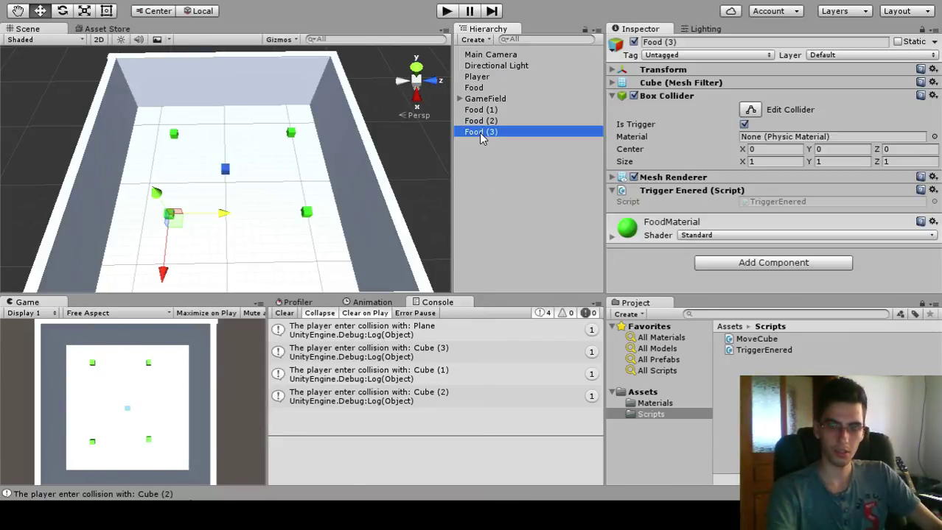
pyautogui.click(486, 110)
pyautogui.press('Up')
pyautogui.press('Up')
pyautogui.press('Up')
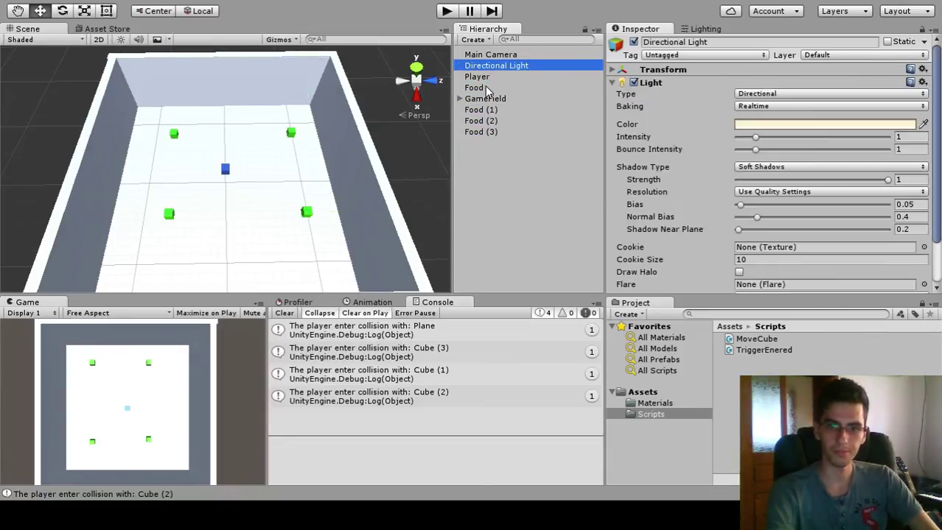
pyautogui.press('Down')
pyautogui.press('Down')
pyautogui.press('Down')
pyautogui.press('Down')
pyautogui.press('Down')
pyautogui.press('Down')
pyautogui.press('Up')
pyautogui.press('Up')
pyautogui.press('Up')
pyautogui.press('Up')
pyautogui.press('Up')
pyautogui.press('Up')
pyautogui.press('Up')
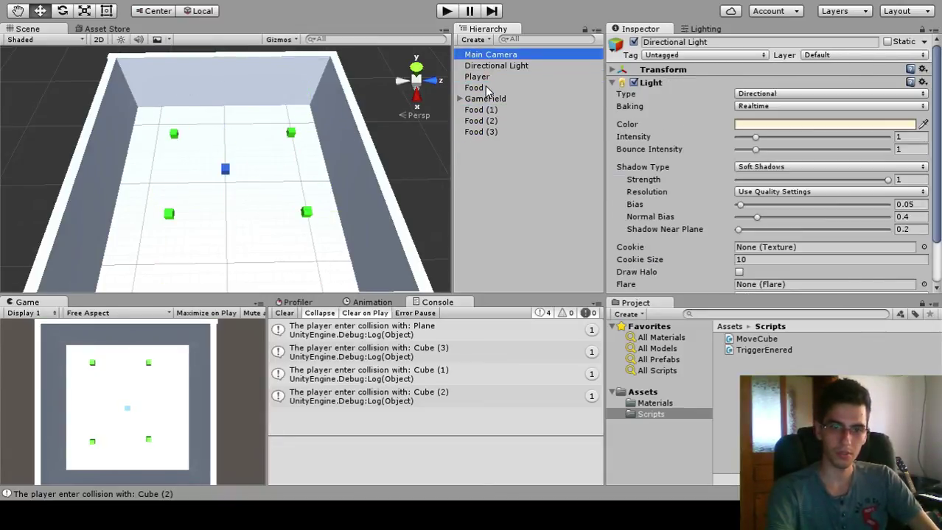
pyautogui.press('Down')
pyautogui.press('Down')
pyautogui.press('Down')
pyautogui.press('Down')
pyautogui.press('Down')
pyautogui.press('Down')
pyautogui.press('Down')
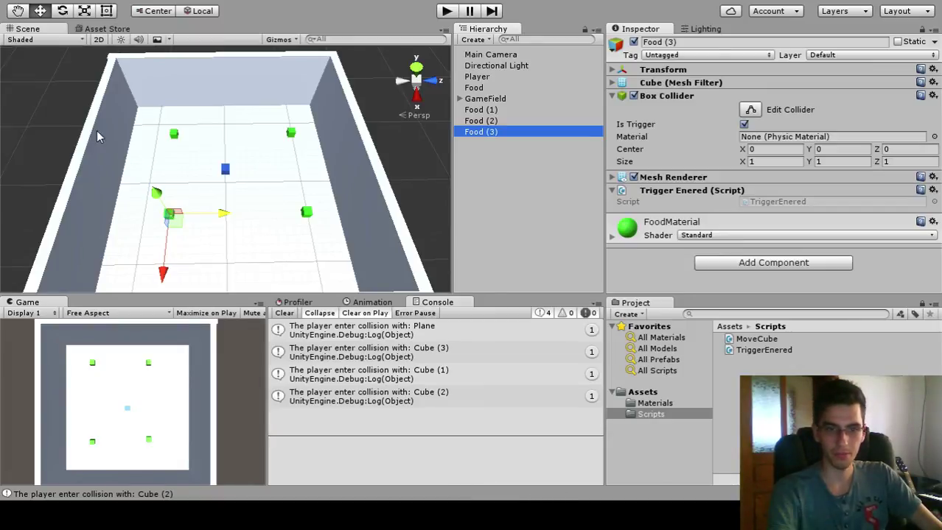
# Step: Expand the GameField group and move the Food object to the end of the hierarchy, below Food (3)
pyautogui.moveTo(149, 145); pyautogui.dragTo(249, 175)
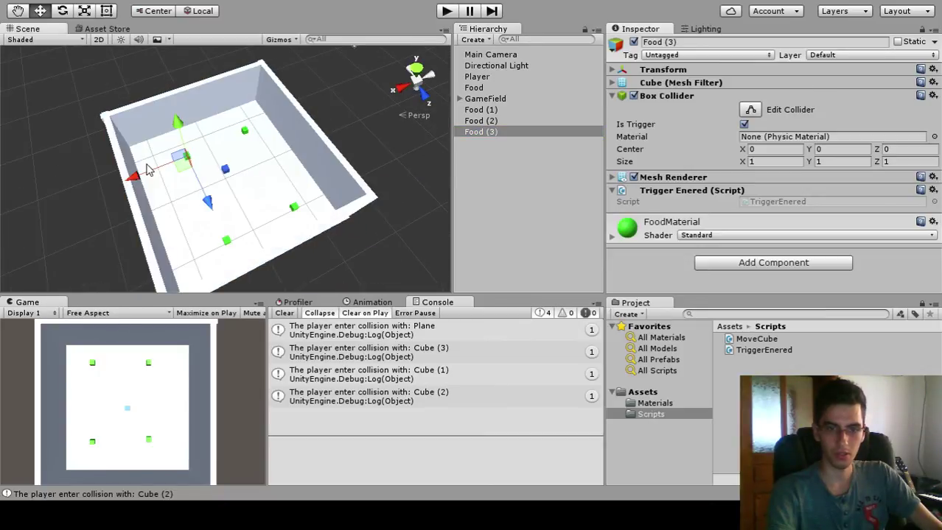
pyautogui.click(508, 89)
pyautogui.click(492, 98)
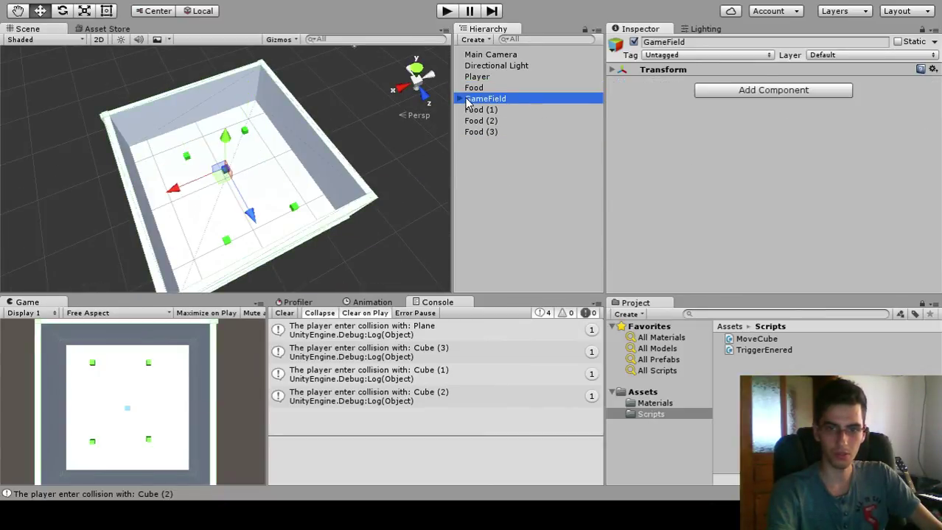
pyautogui.click(459, 100)
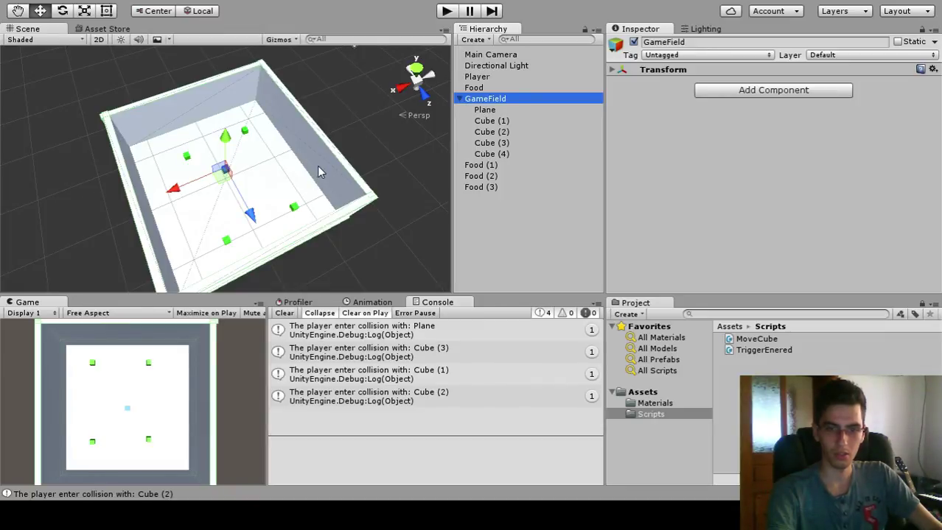
pyautogui.click(483, 167)
pyautogui.click(481, 176)
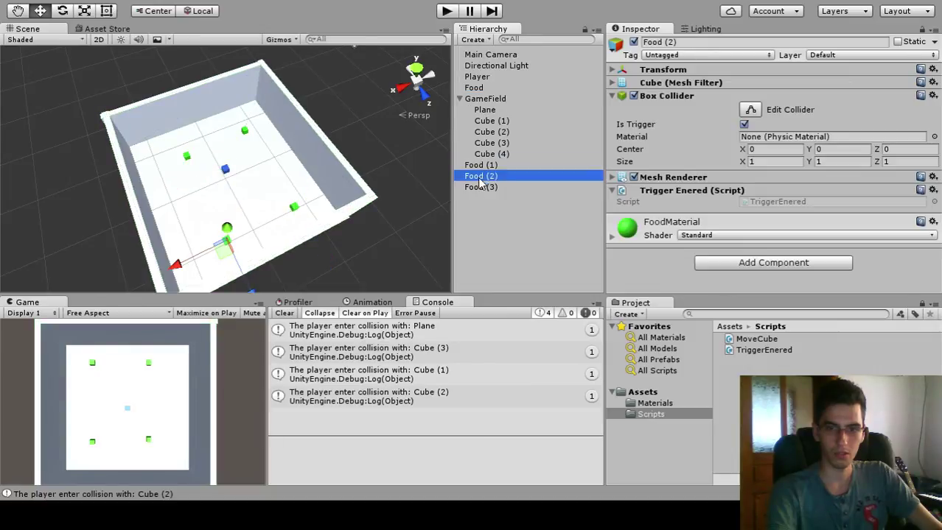
pyautogui.click(480, 187)
pyautogui.click(473, 88)
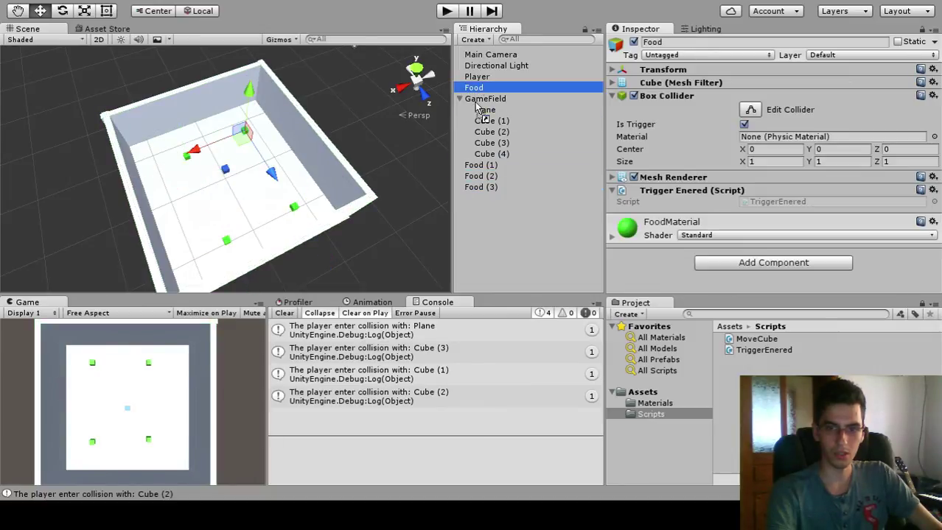
pyautogui.moveTo(473, 214); pyautogui.dragTo(485, 216)
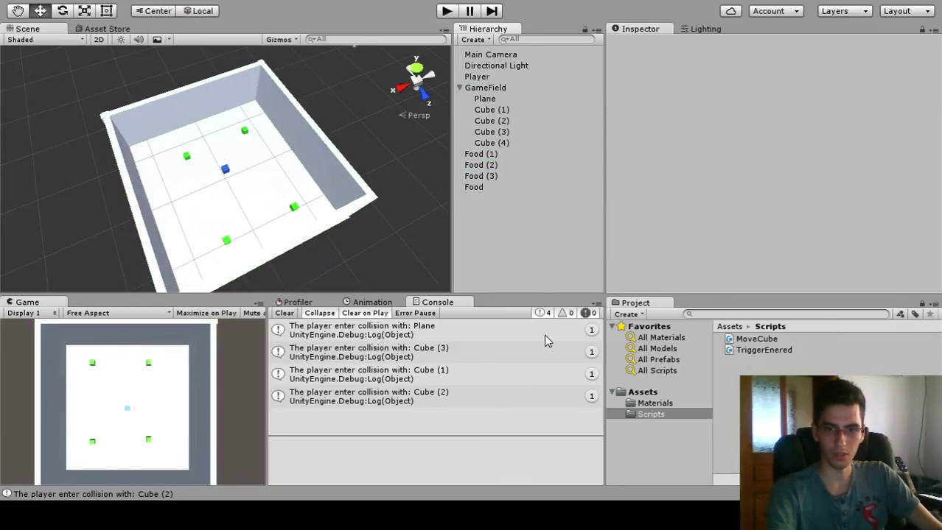
# Step: Create an empty game object and name it DropItems
pyautogui.hotkey('ctrl', 'shift', 'n')
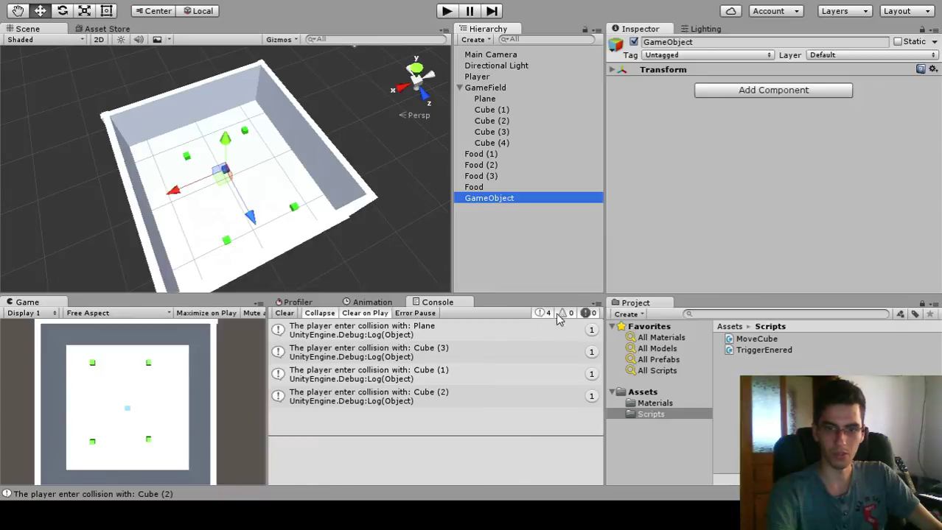
pyautogui.click(685, 42)
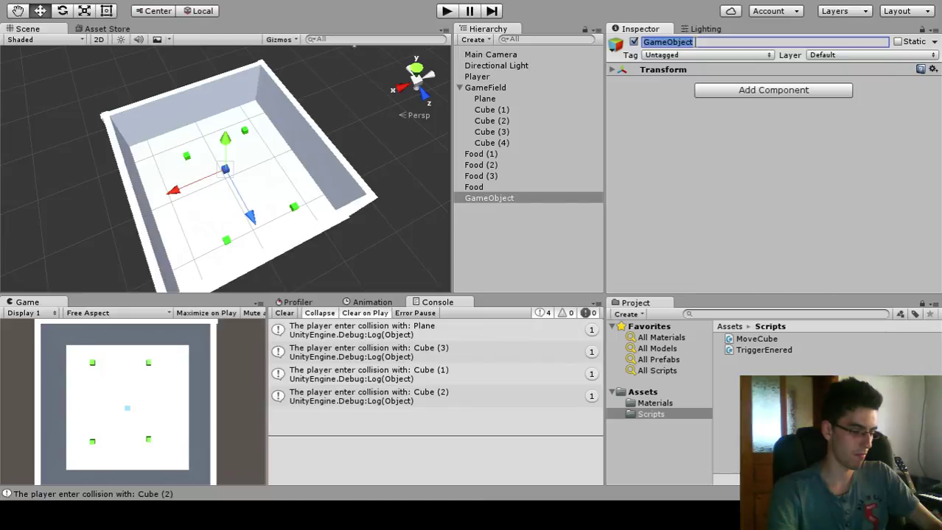
pyautogui.write('F')
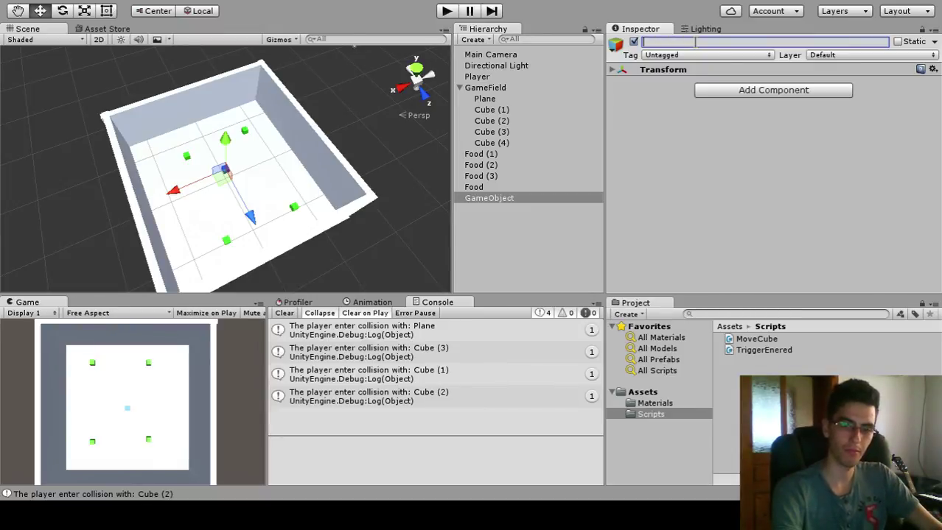
pyautogui.write('Items')
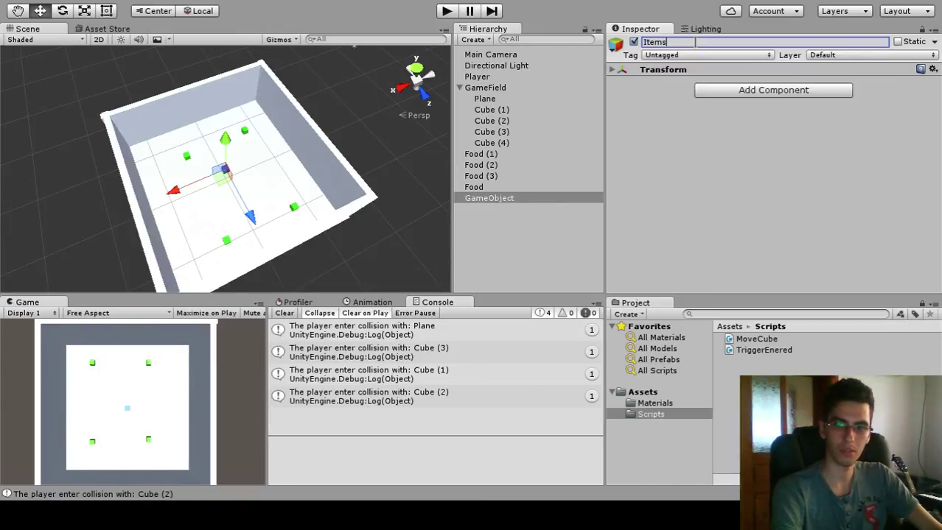
pyautogui.write('Dro')
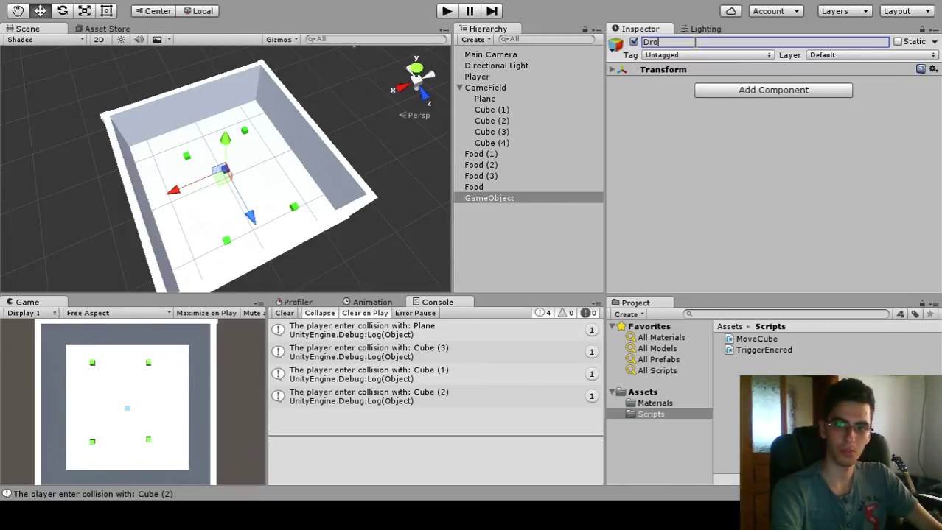
pyautogui.write('p')
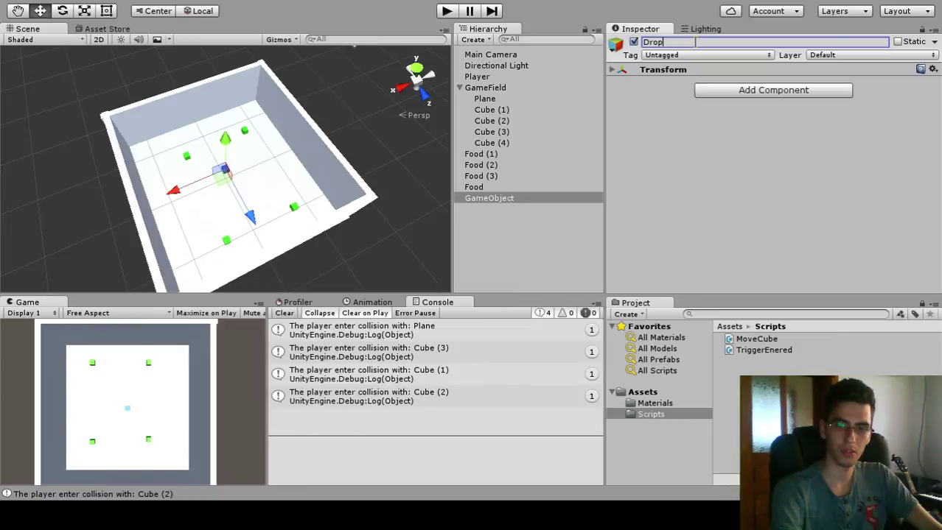
pyautogui.write('Item')
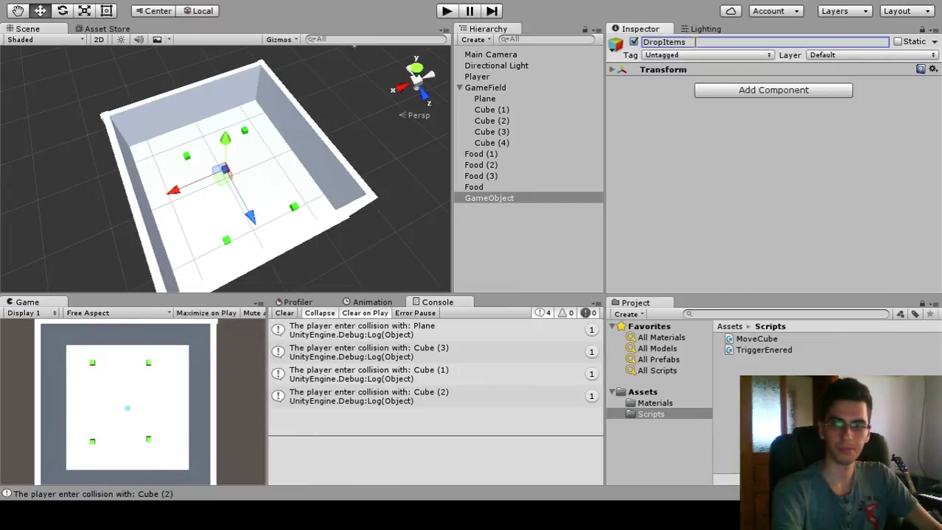
pyautogui.write('s')
pyautogui.press('Return')
# Step: Make all four Food objects children of DropItems and clear the selection
pyautogui.click(480, 157)
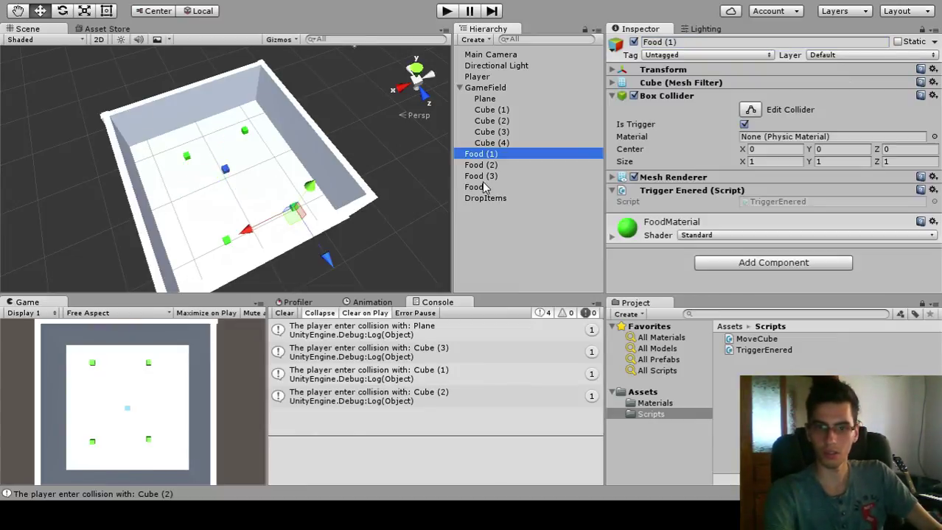
pyautogui.keyDown('shift'); pyautogui.click(477, 187); pyautogui.keyUp('shift')
pyautogui.click(478, 160)
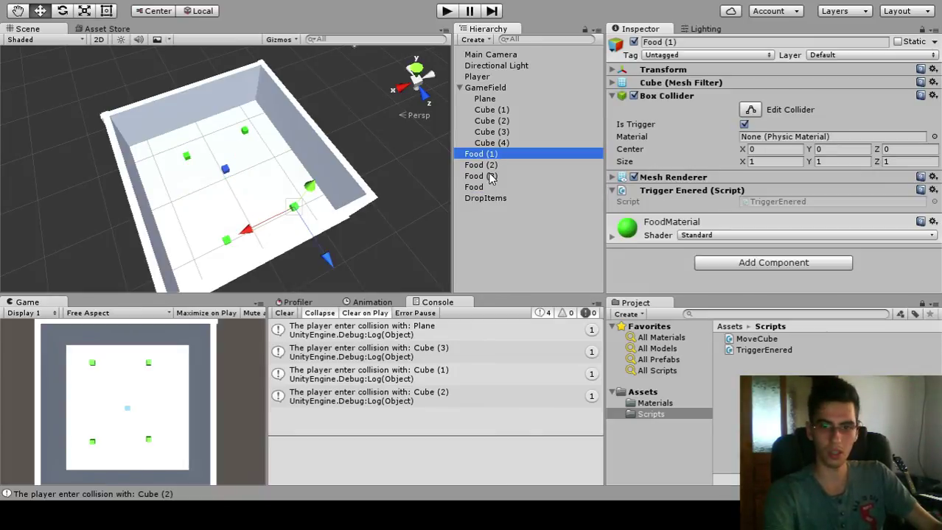
pyautogui.keyDown('shift'); pyautogui.click(478, 187); pyautogui.keyUp('shift')
pyautogui.moveTo(478, 187); pyautogui.dragTo(486, 199)
pyautogui.click(501, 227)
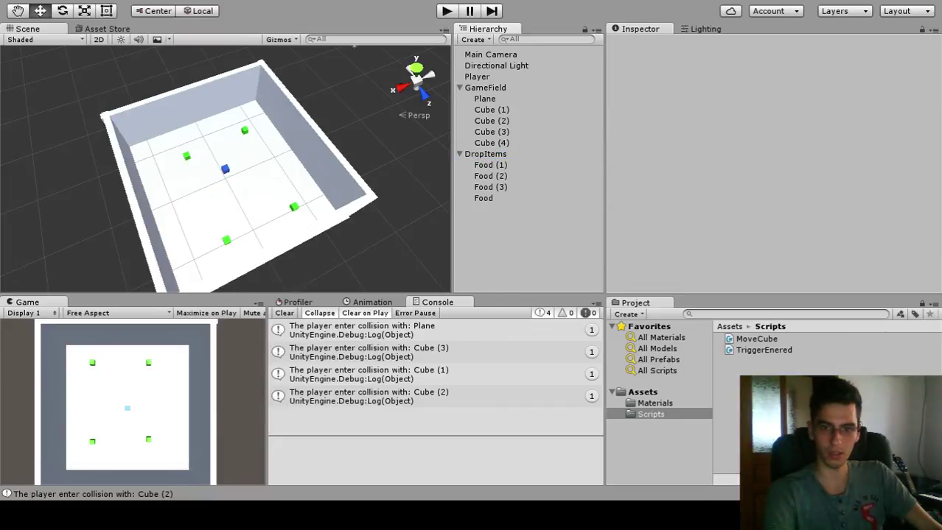
# Step: Run the game, steer the Player cube through all four grouped food cubes and around the field, and stop the game
pyautogui.click(444, 11)
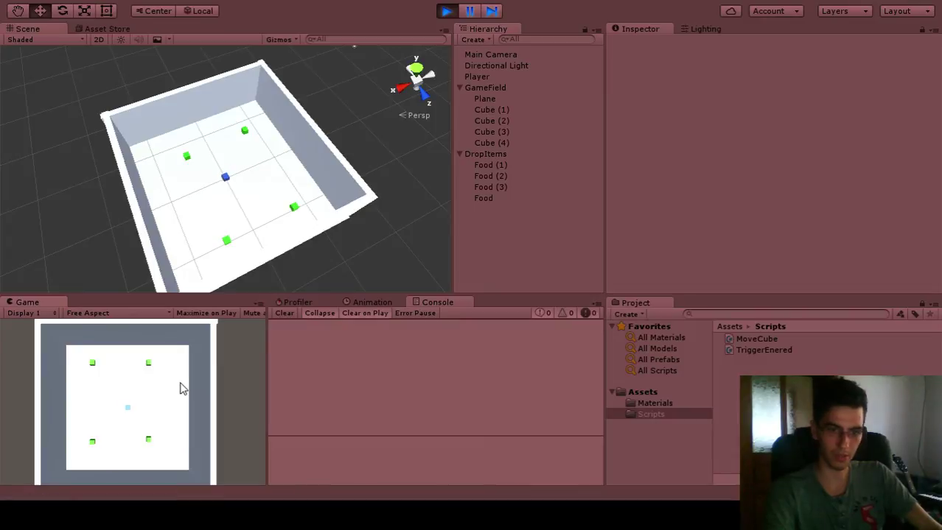
pyautogui.press('Up')
pyautogui.press('Left')
pyautogui.press('Up')
pyautogui.press('Left')
pyautogui.press('Down')
pyautogui.press('Right')
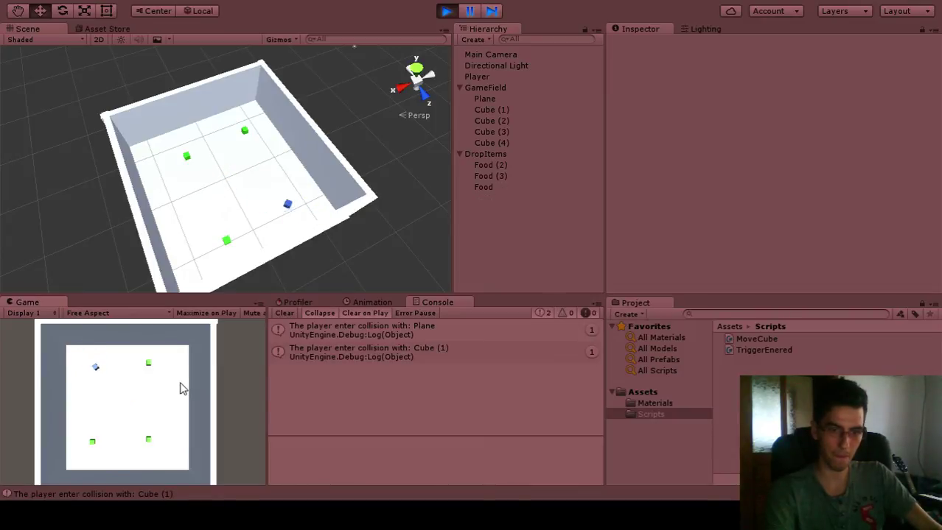
pyautogui.press('Up')
pyautogui.press('Left')
pyautogui.press('Down')
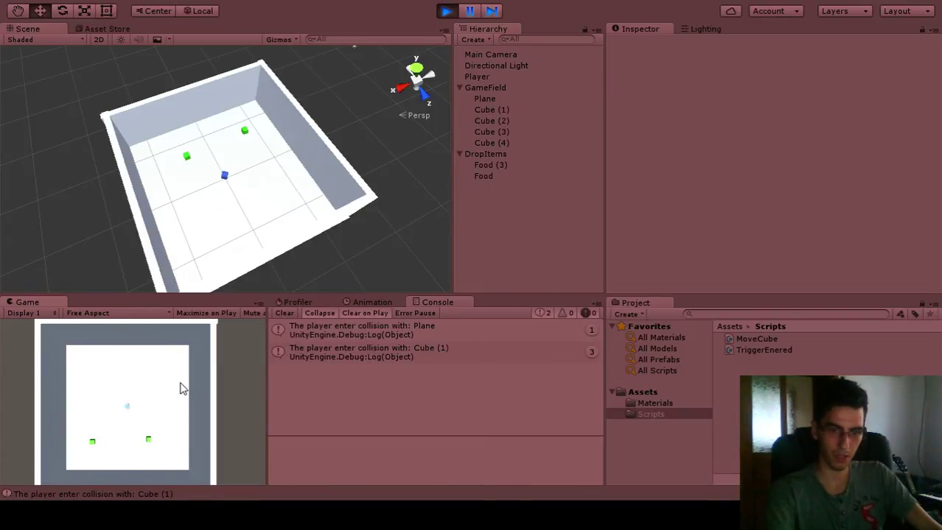
pyautogui.press('Up')
pyautogui.press('Left')
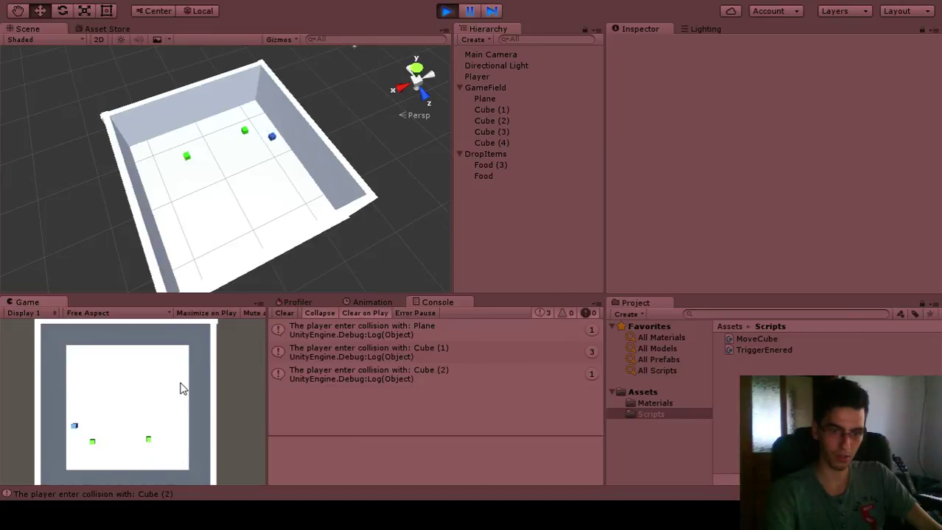
pyautogui.press('Right')
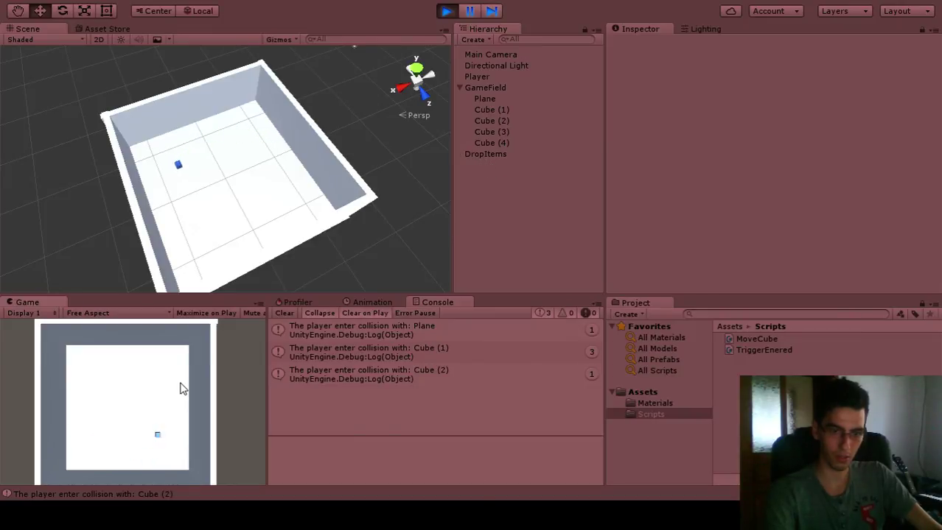
pyautogui.press('Right')
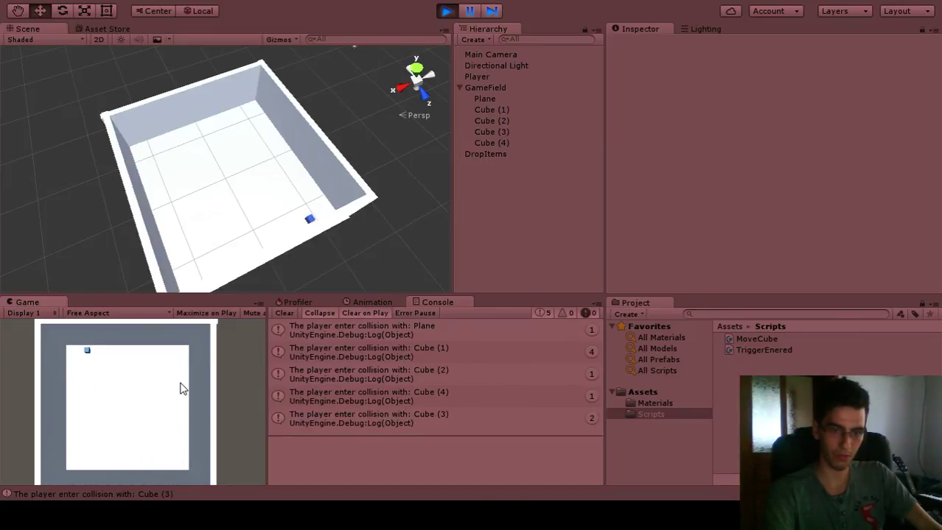
pyautogui.press('Down')
pyautogui.press('Left')
pyautogui.press('Up')
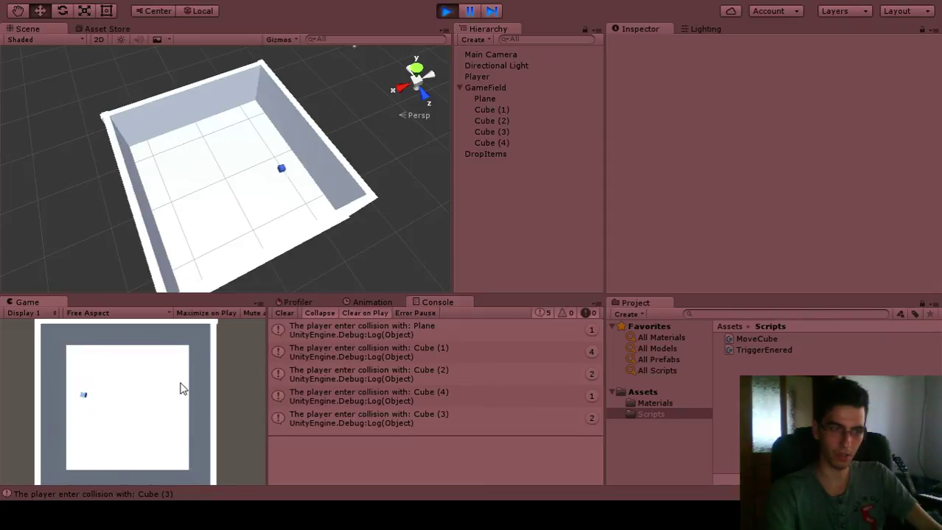
pyautogui.press('Right')
pyautogui.press('Down')
pyautogui.press('Left')
pyautogui.press('Right')
pyautogui.press('Down')
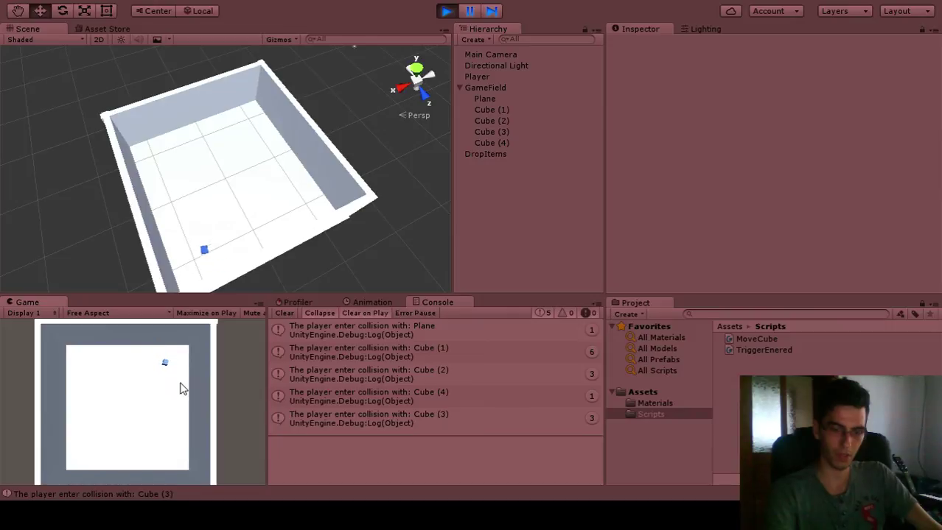
pyautogui.press('Left')
pyautogui.press('Up')
pyautogui.press('Right')
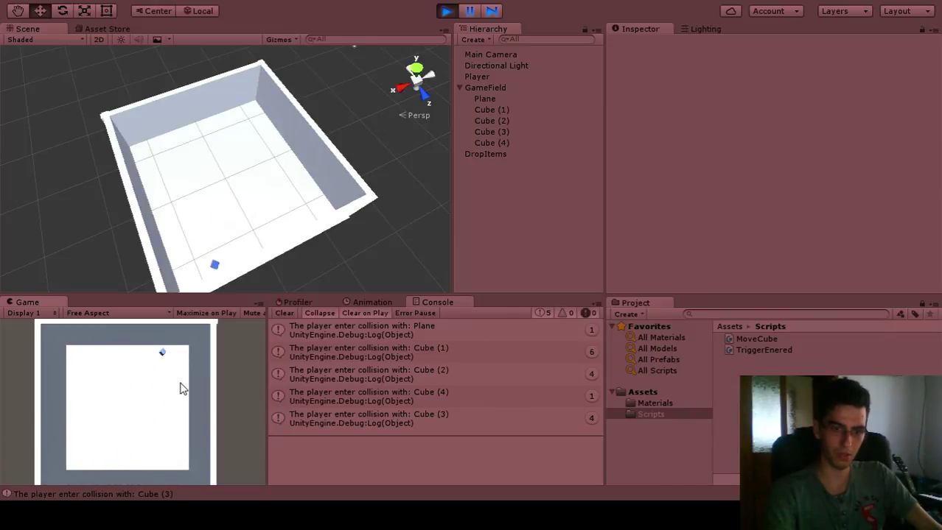
pyautogui.press('Up')
pyautogui.press('Down')
pyautogui.press('Right')
pyautogui.press('Left')
pyautogui.press('Up')
pyautogui.press('Right')
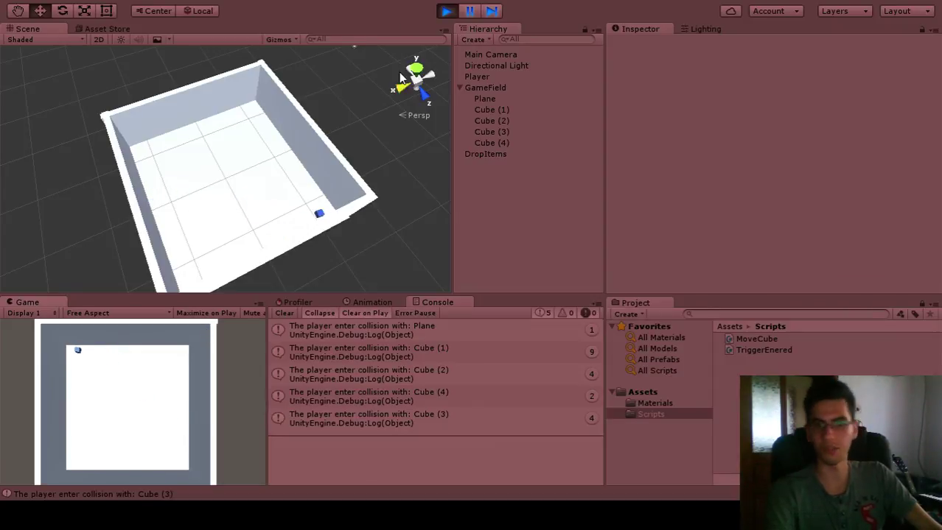
pyautogui.click(450, 11)
# Step: Duplicate the GameField group and move the copy along the X axis so it adjoins the original field
pyautogui.click(486, 87)
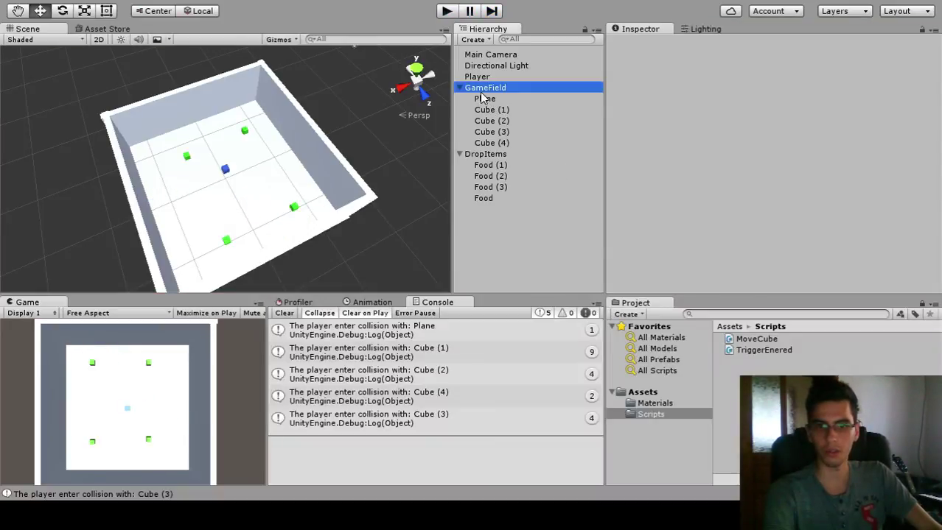
pyautogui.hotkey('ctrl', 'd')
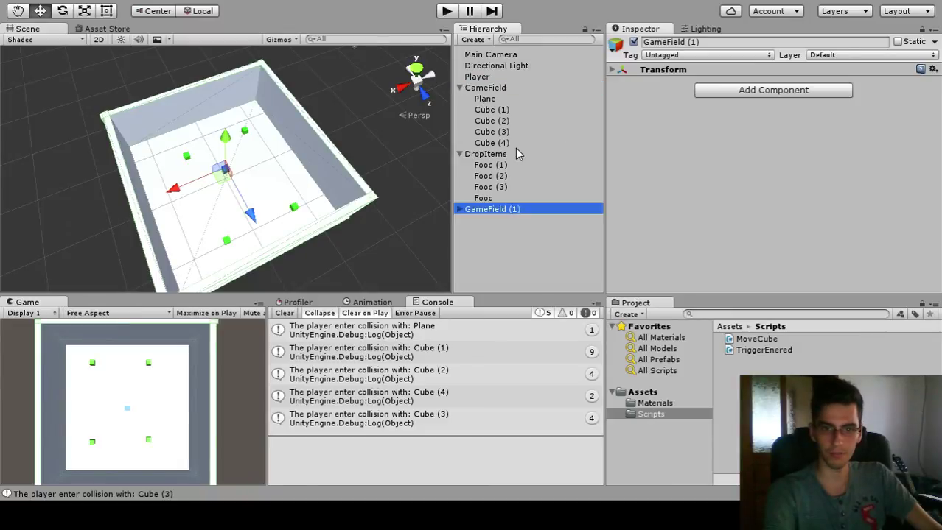
pyautogui.moveTo(193, 182); pyautogui.dragTo(108, 179)
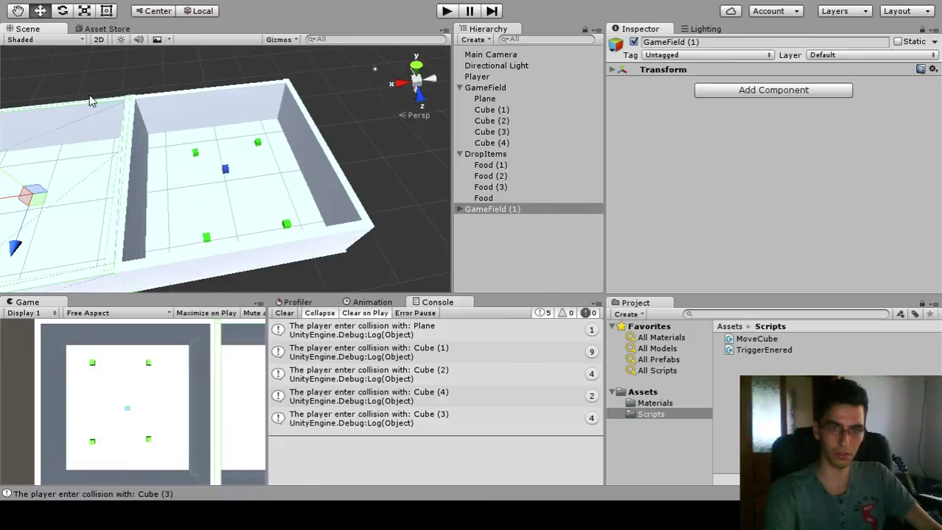
pyautogui.scroll(-2, 73, 111)
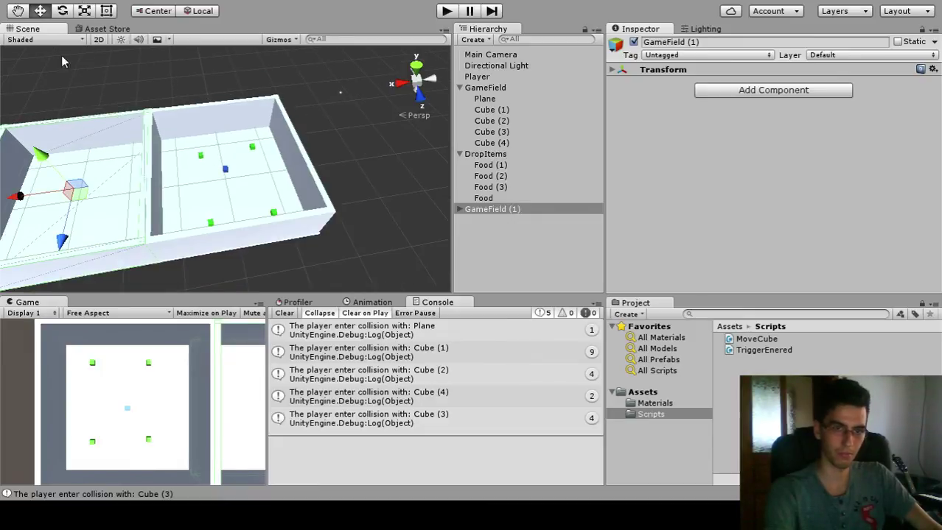
pyautogui.click(19, 10)
pyautogui.moveTo(74, 152); pyautogui.dragTo(282, 147)
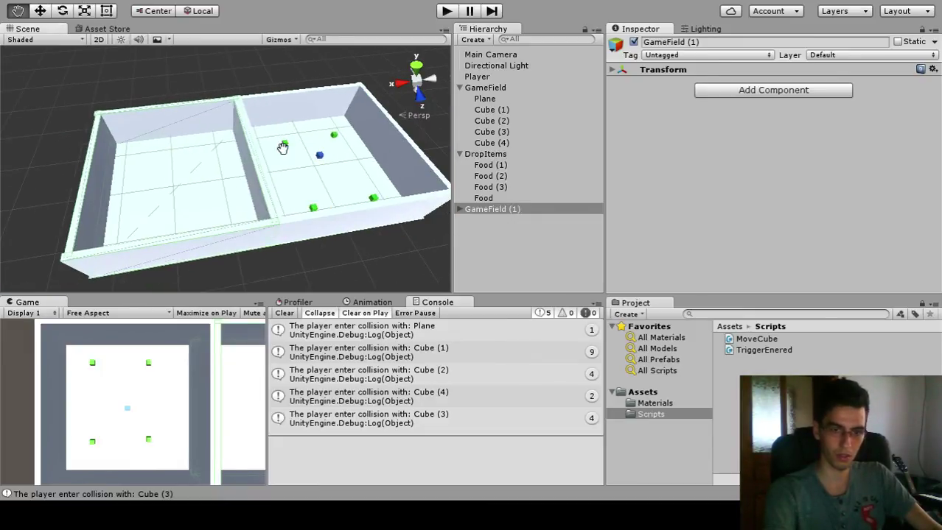
# Step: Expand the duplicated GameField (1) group and rename it Level2
pyautogui.click(486, 154)
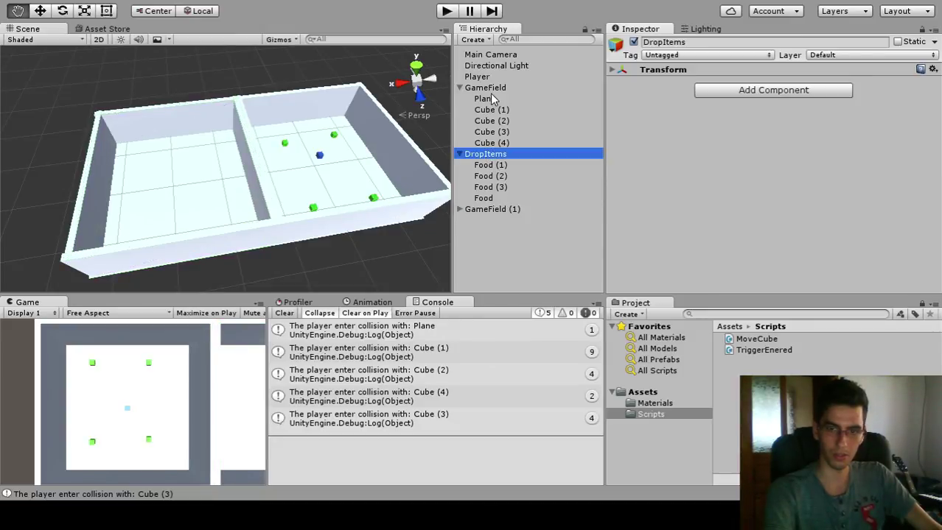
pyautogui.click(459, 209)
pyautogui.click(526, 210)
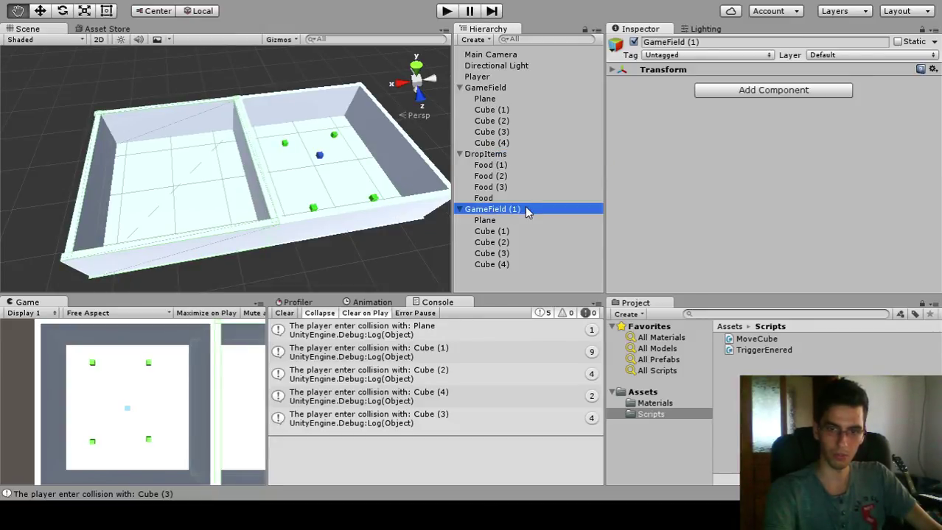
pyautogui.click(518, 211)
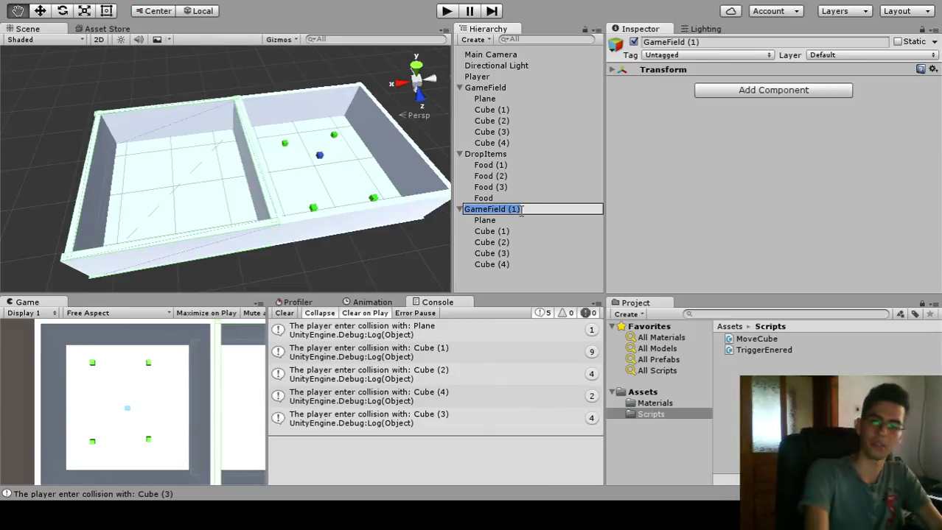
pyautogui.write('Level')
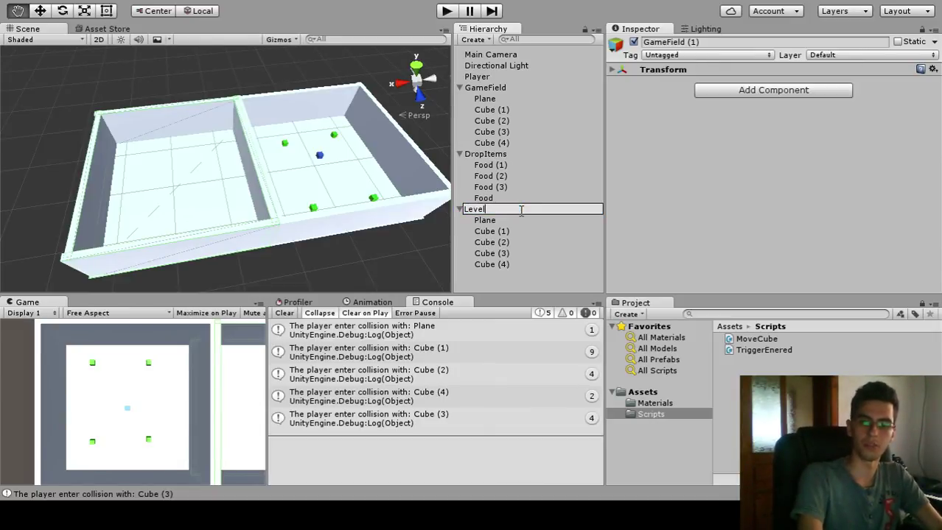
pyautogui.write('2')
pyautogui.press('Return')
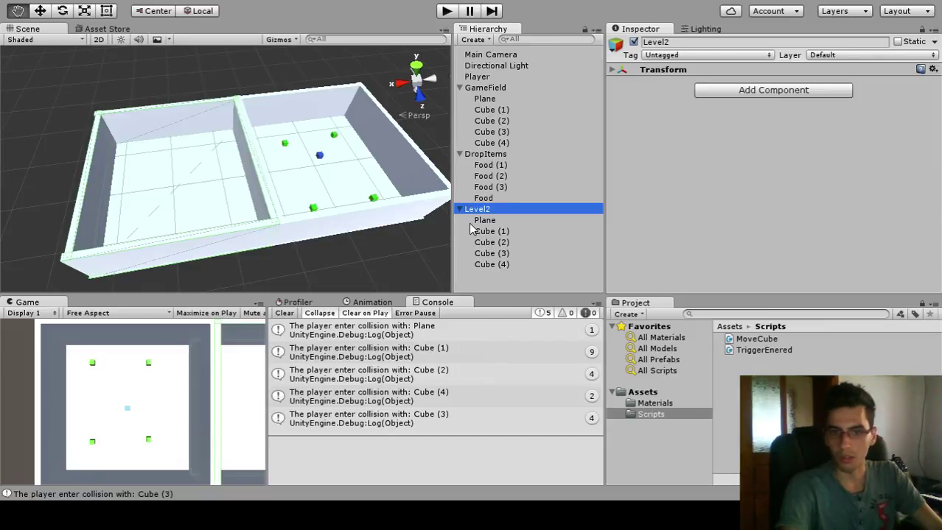
# Step: Rename the original GameField group as Level1
pyautogui.click(485, 91)
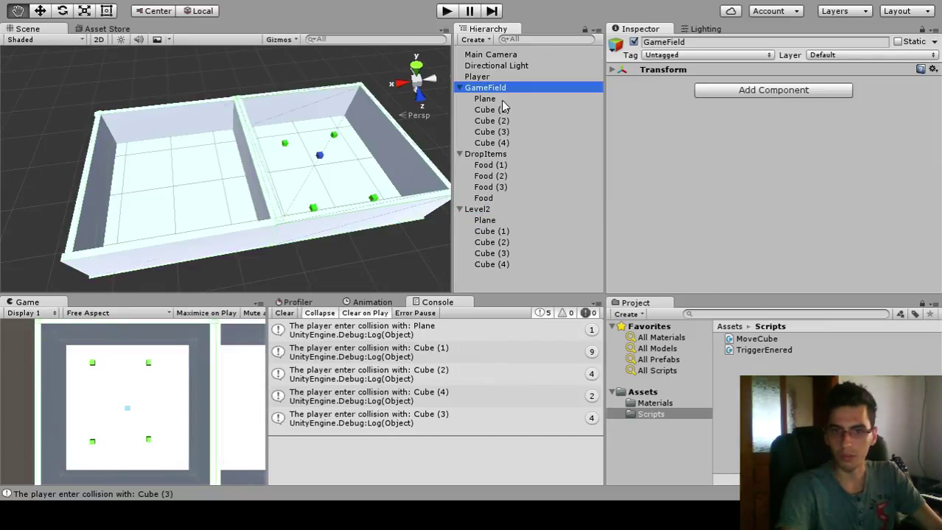
pyautogui.press('F2')
pyautogui.write('Level1')
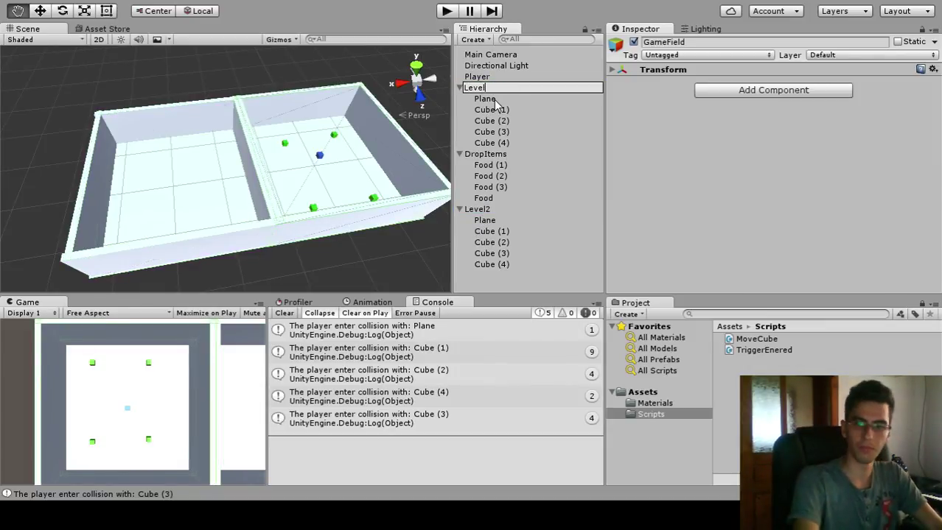
pyautogui.press('Return')
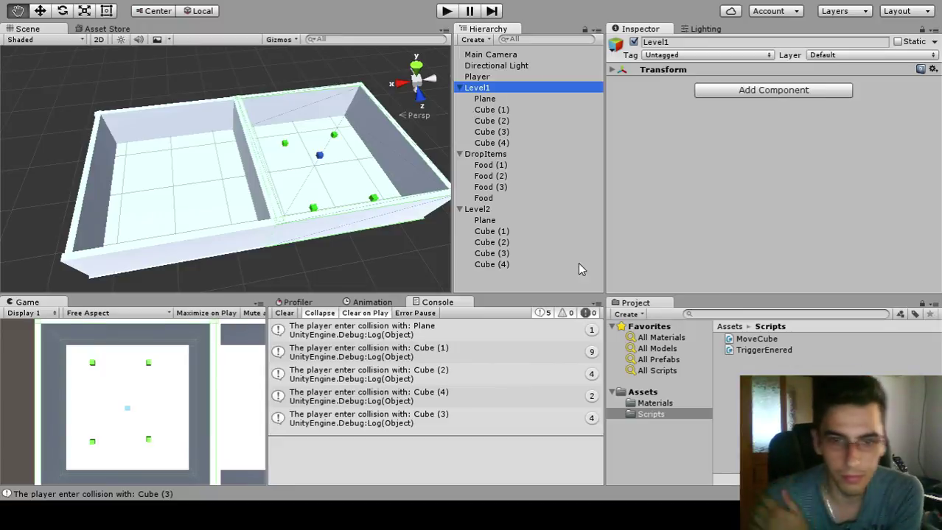
# Step: Find the Level2 wall that overlaps Level1's dividing wall, Cube (3), and delete it
pyautogui.click(486, 220)
pyautogui.click(491, 231)
pyautogui.doubleClick(490, 243)
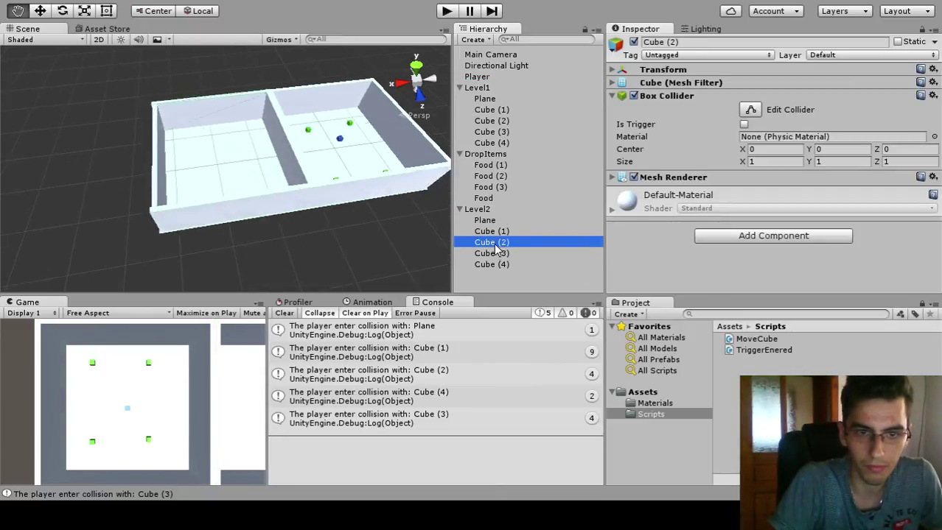
pyautogui.click(487, 253)
pyautogui.click(488, 264)
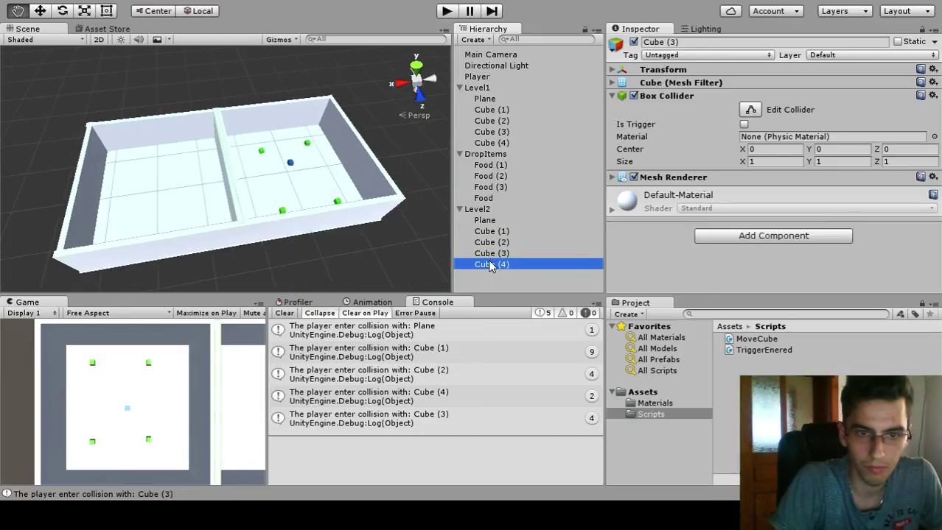
pyautogui.click(489, 253)
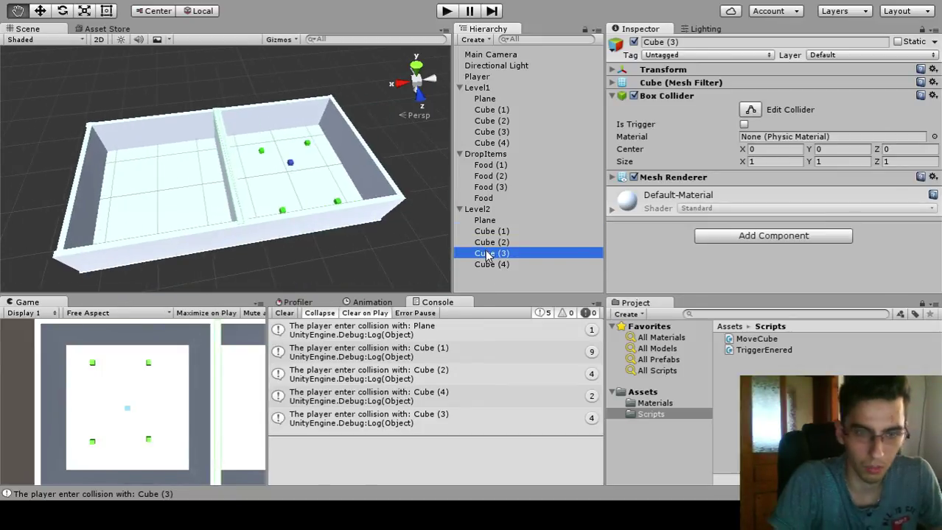
pyautogui.press('Delete')
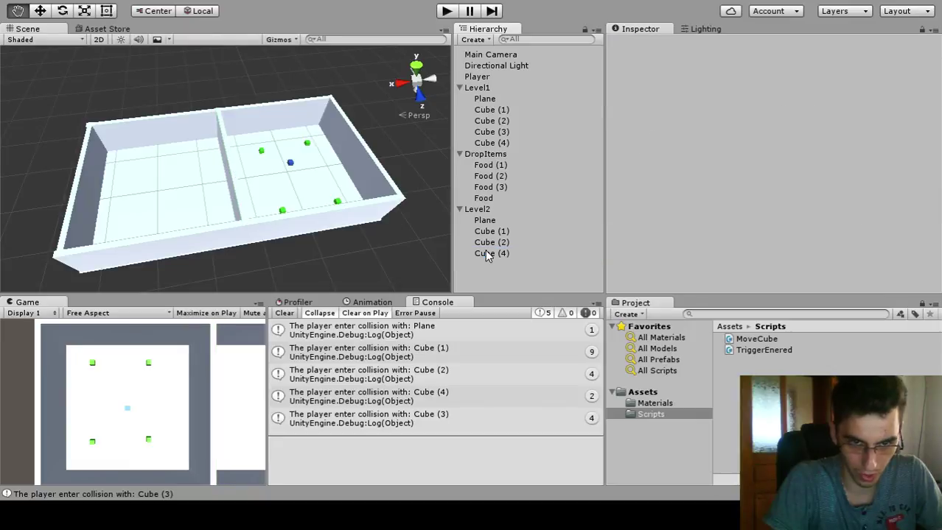
pyautogui.moveTo(288, 185); pyautogui.dragTo(267, 182)
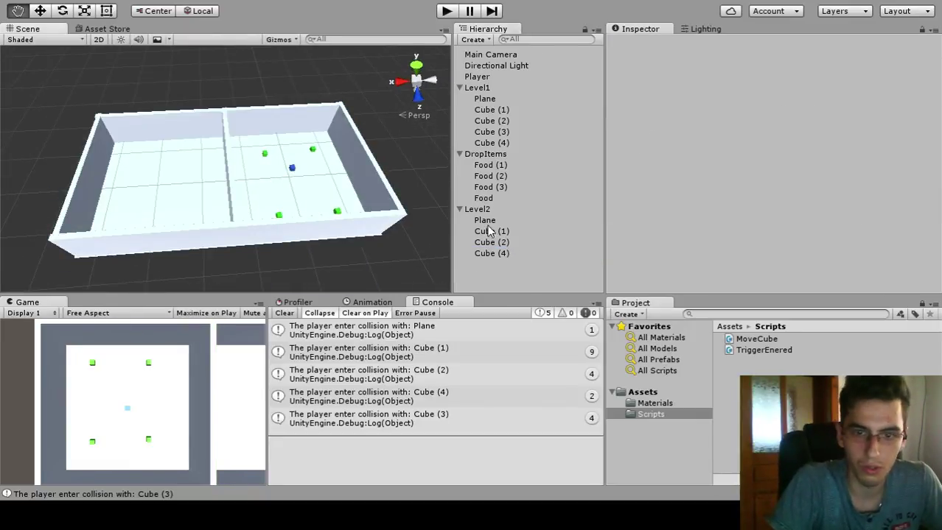
# Step: Examine which scene objects Level1's walls and the Food entries under DropItems correspond to
pyautogui.click(484, 111)
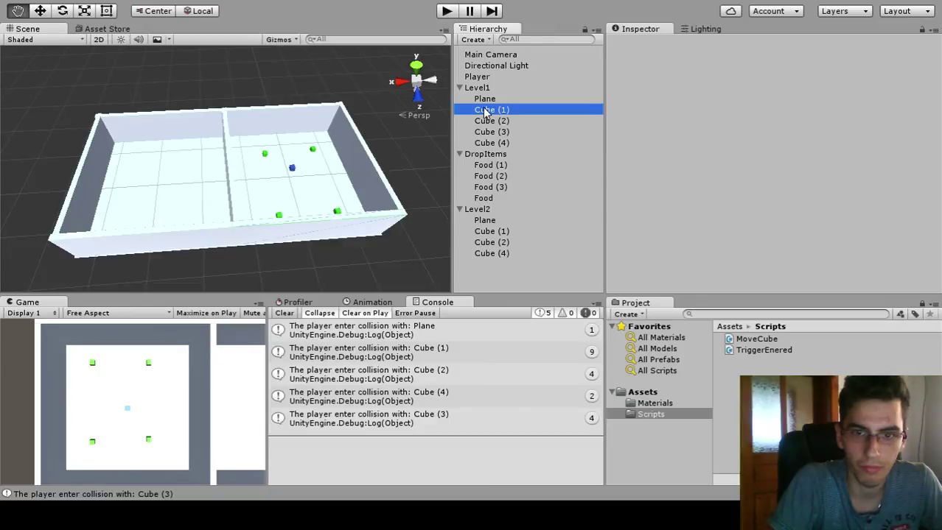
pyautogui.click(491, 143)
pyautogui.click(489, 167)
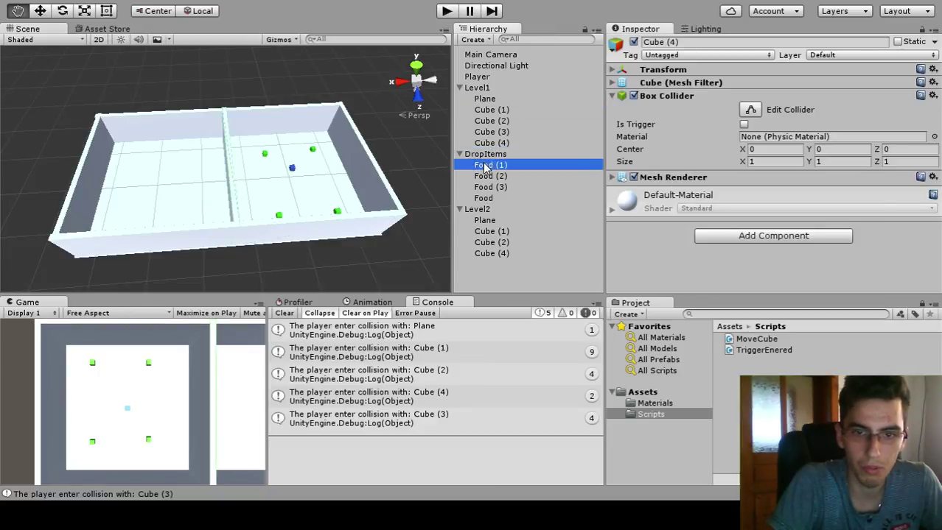
pyautogui.click(495, 176)
pyautogui.click(500, 186)
pyautogui.press('Up')
pyautogui.press('Up')
pyautogui.press('Up')
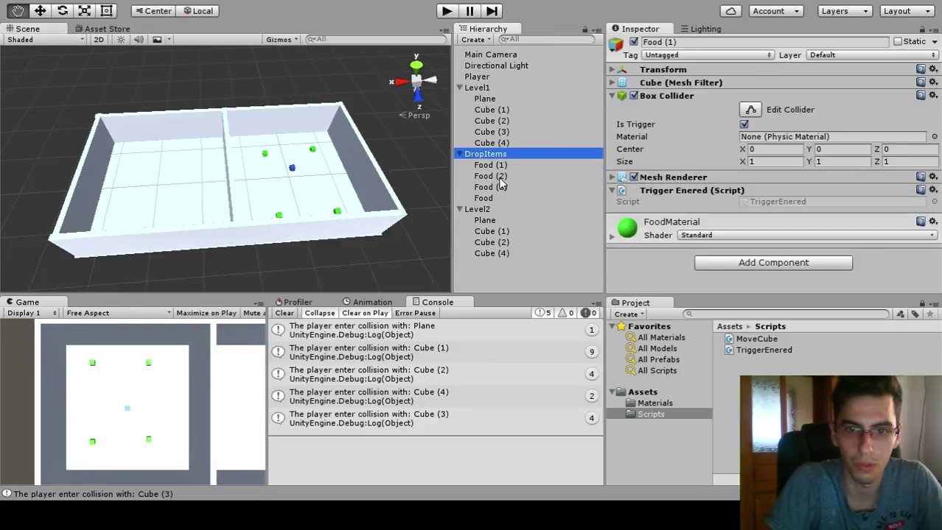
pyautogui.press('Down')
pyautogui.press('Down')
pyautogui.press('Down')
pyautogui.press('Up')
pyautogui.press('Up')
pyautogui.press('Down')
# Step: Make the DropItems group a child of Level1
pyautogui.moveTo(485, 155); pyautogui.dragTo(475, 90)
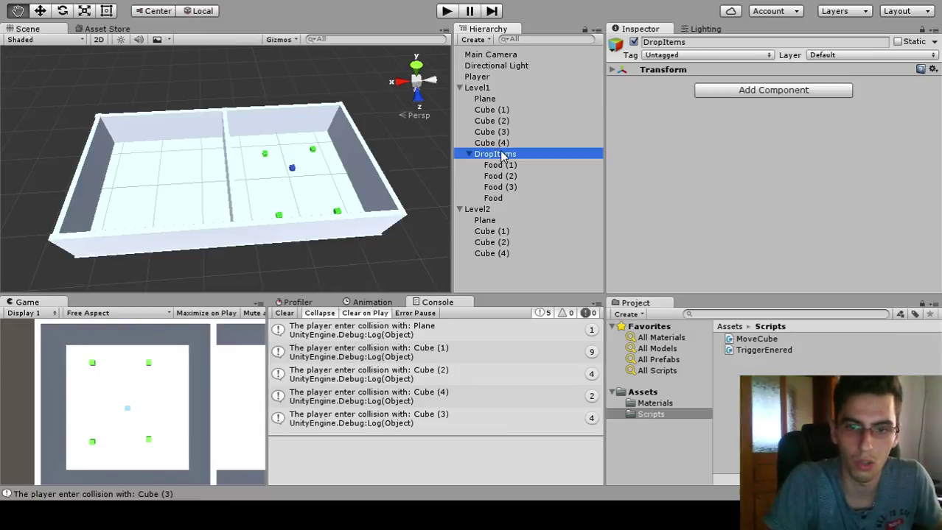
pyautogui.click(491, 207)
# Step: Duplicate Level1's DropItems group and make the copy a child of Level2
pyautogui.click(489, 154)
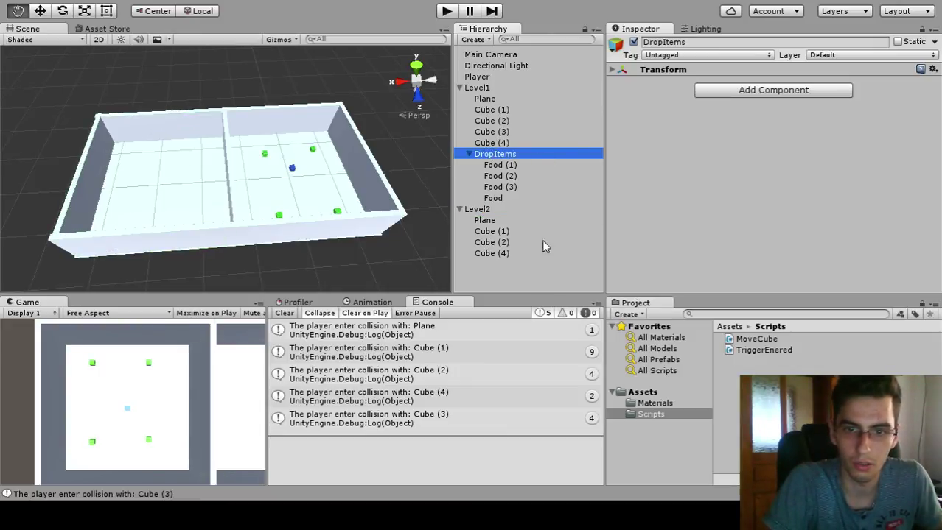
pyautogui.hotkey('ctrl', 'd')
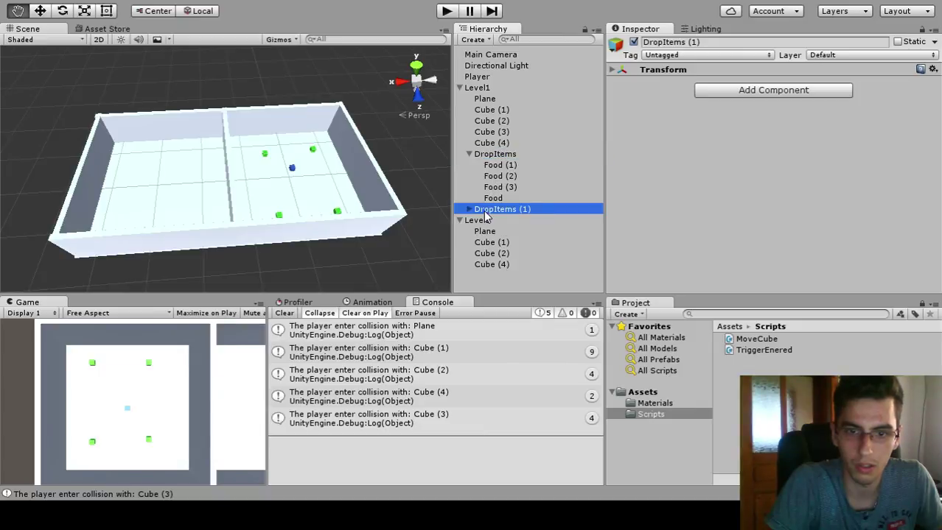
pyautogui.moveTo(485, 212); pyautogui.dragTo(480, 221)
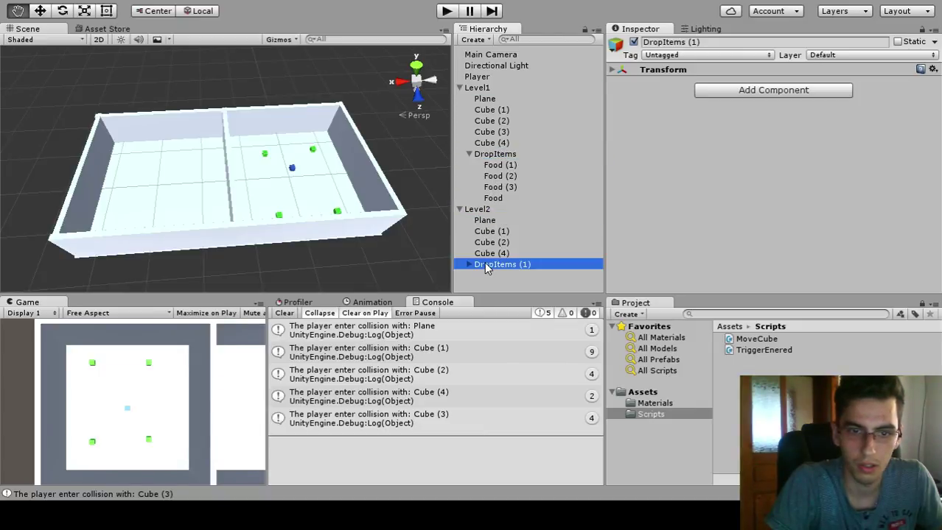
# Step: Move the copied DropItems (1) group along the X axis so its food cubes sit inside the Level2 field
pyautogui.moveTo(373, 194); pyautogui.dragTo(339, 177)
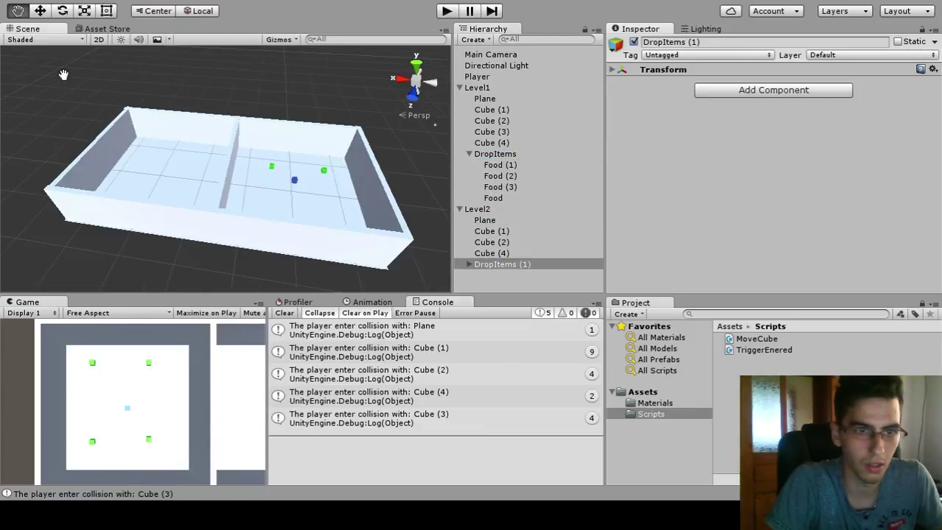
pyautogui.click(40, 10)
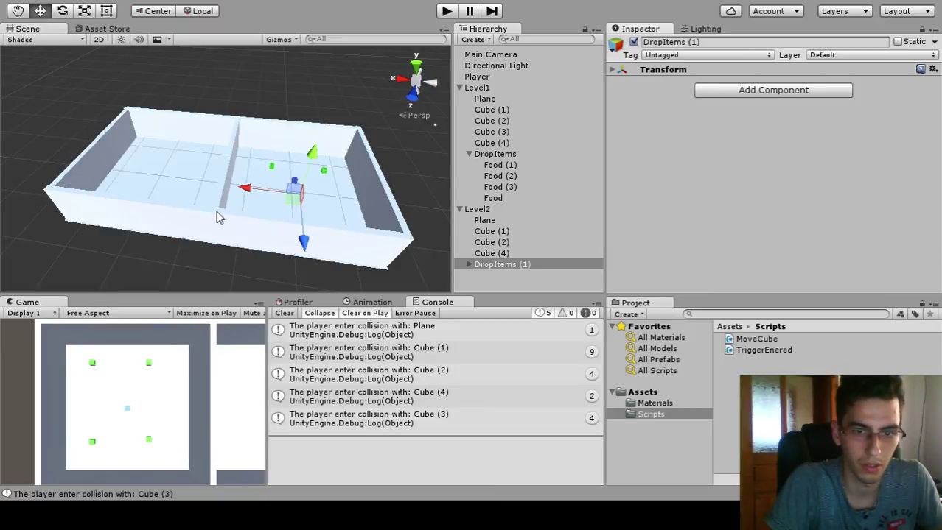
pyautogui.moveTo(246, 193); pyautogui.dragTo(110, 126)
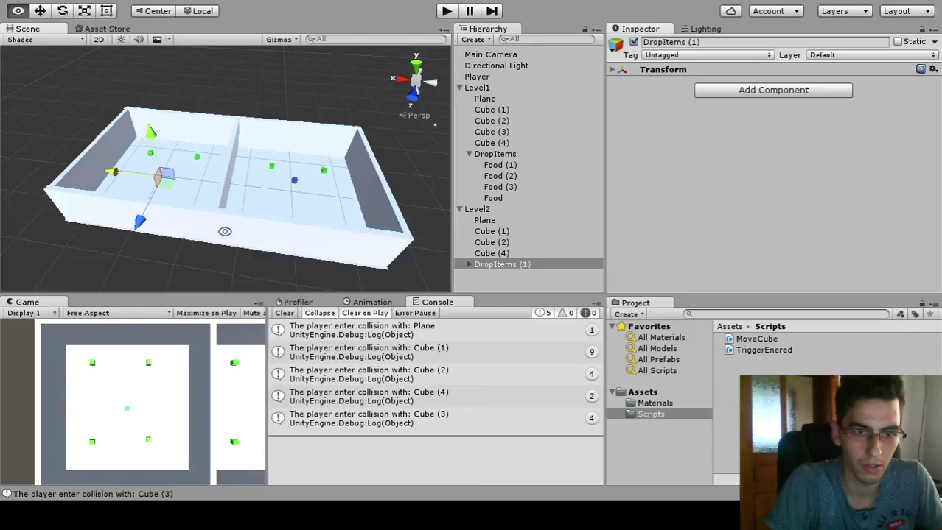
pyautogui.moveTo(225, 231); pyautogui.dragTo(279, 256)
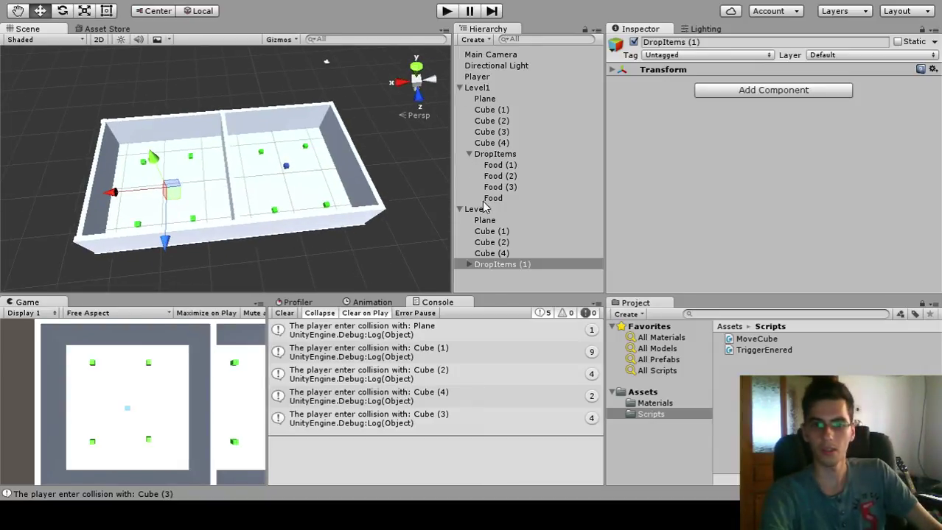
# Step: Examine Level1's food cubes, its DropItems group and the walls Cube (3) and Cube (4) one by one
pyautogui.click(501, 166)
pyautogui.press('Down')
pyautogui.press('Down')
pyautogui.press('Down')
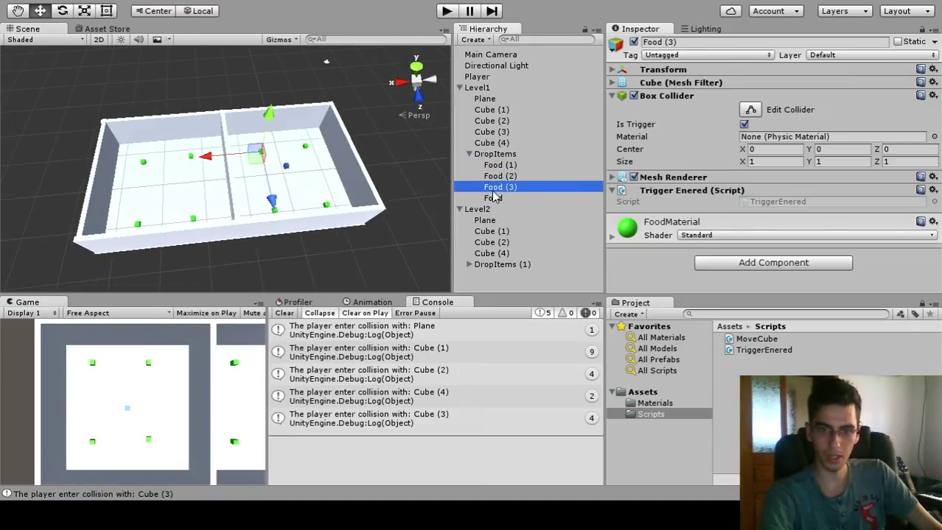
pyautogui.click(505, 156)
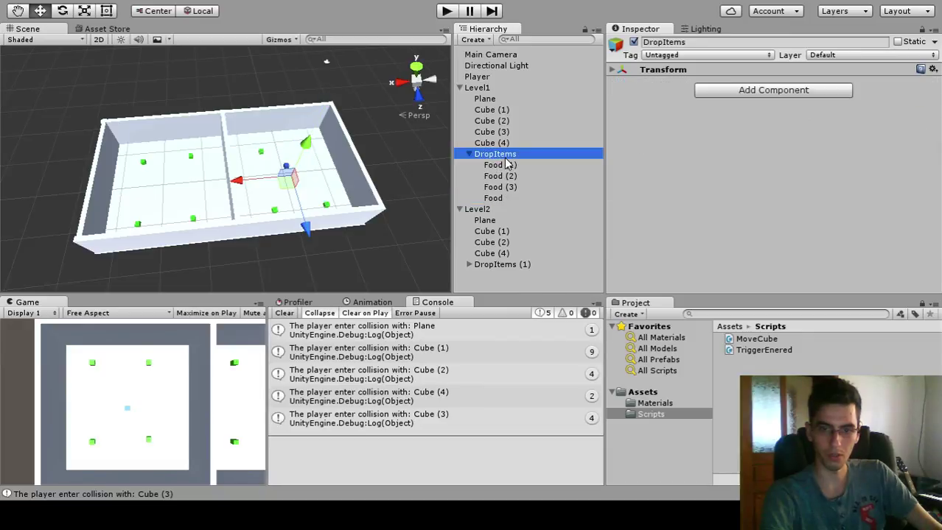
pyautogui.press('F2')
pyautogui.click(522, 170)
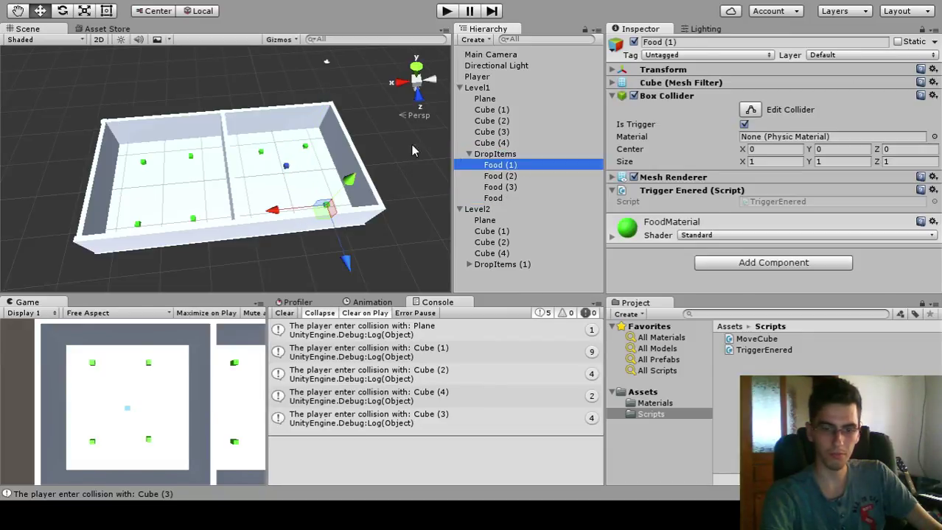
pyautogui.click(498, 144)
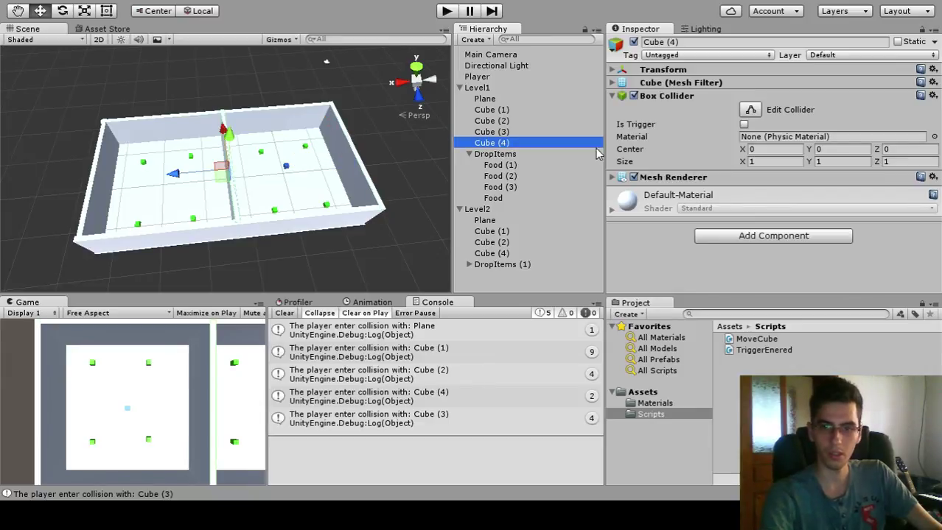
pyautogui.click(499, 132)
pyautogui.click(501, 143)
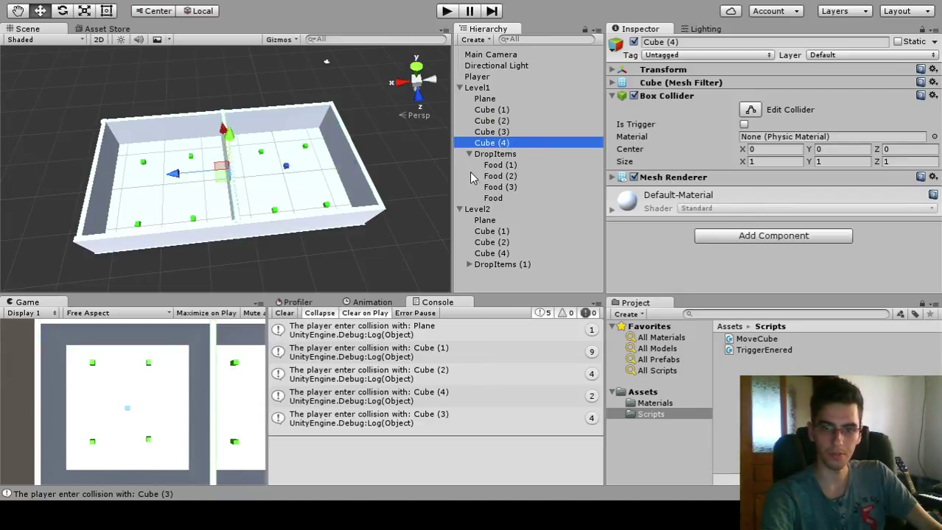
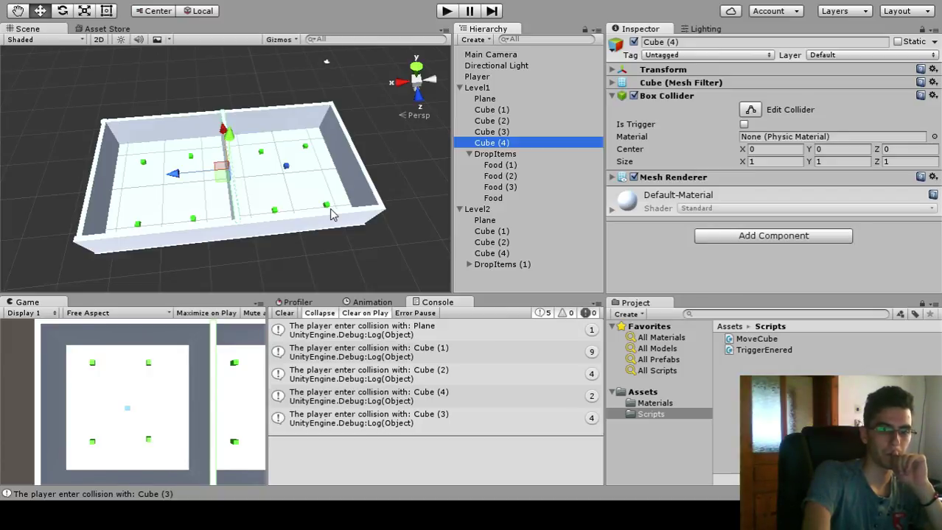
pyautogui.click(492, 166)
pyautogui.click(499, 178)
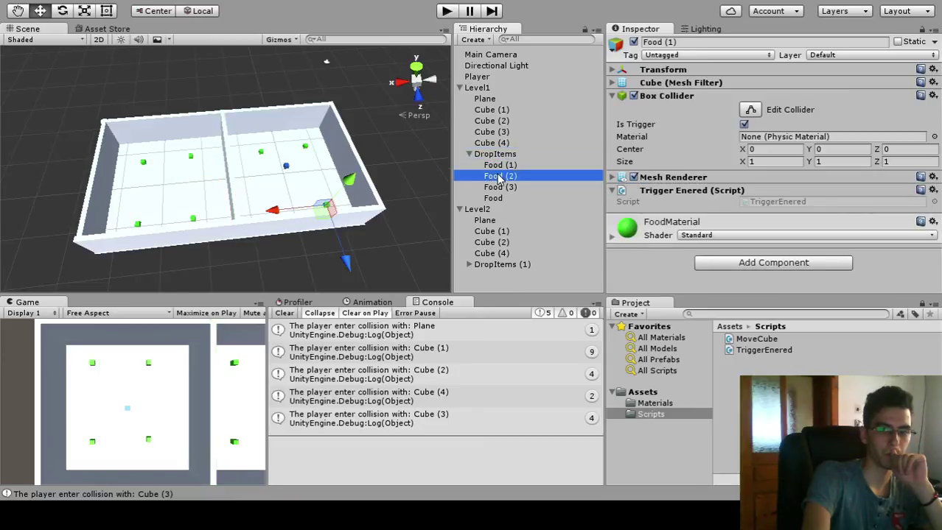
pyautogui.click(499, 188)
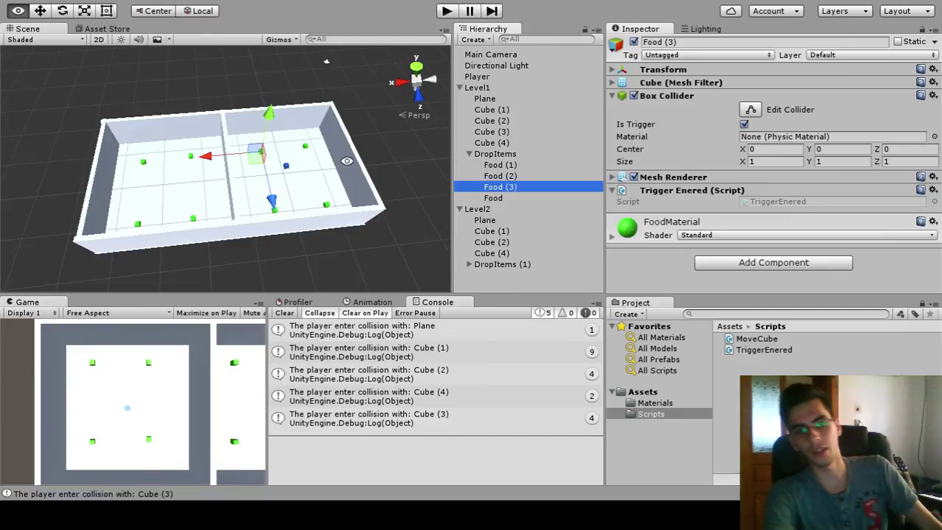
pyautogui.moveTo(361, 158); pyautogui.dragTo(334, 183)
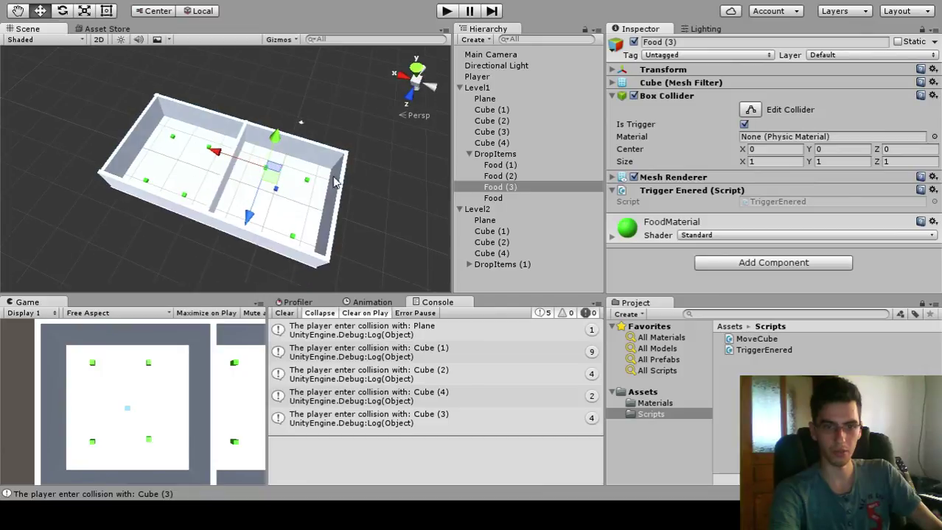
pyautogui.moveTo(295, 276); pyautogui.dragTo(288, 226)
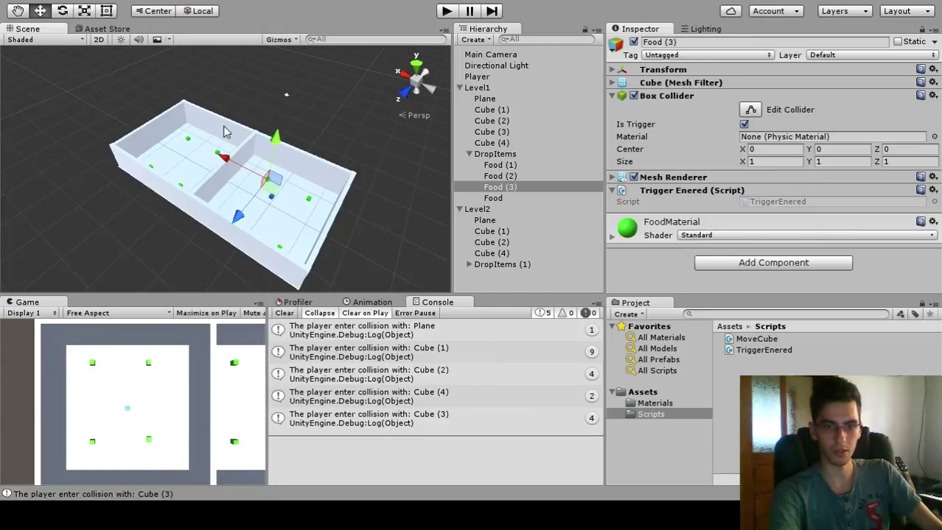
pyautogui.moveTo(225, 131); pyautogui.dragTo(230, 163)
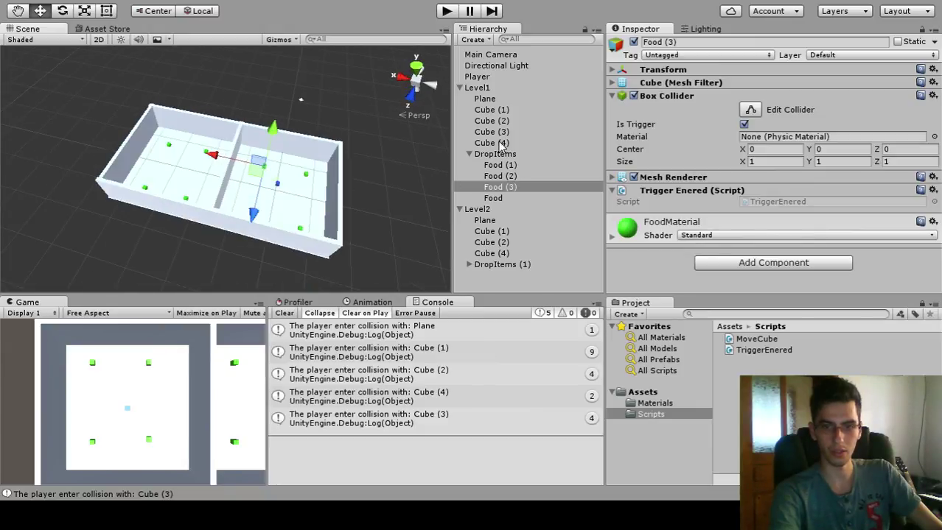
pyautogui.moveTo(39, 134); pyautogui.dragTo(195, 168)
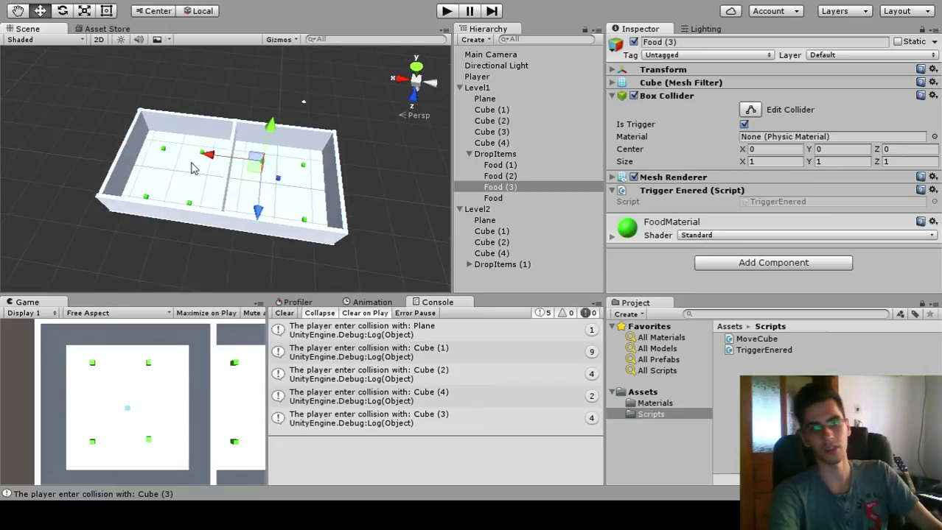
pyautogui.scroll(-3, 270, 113)
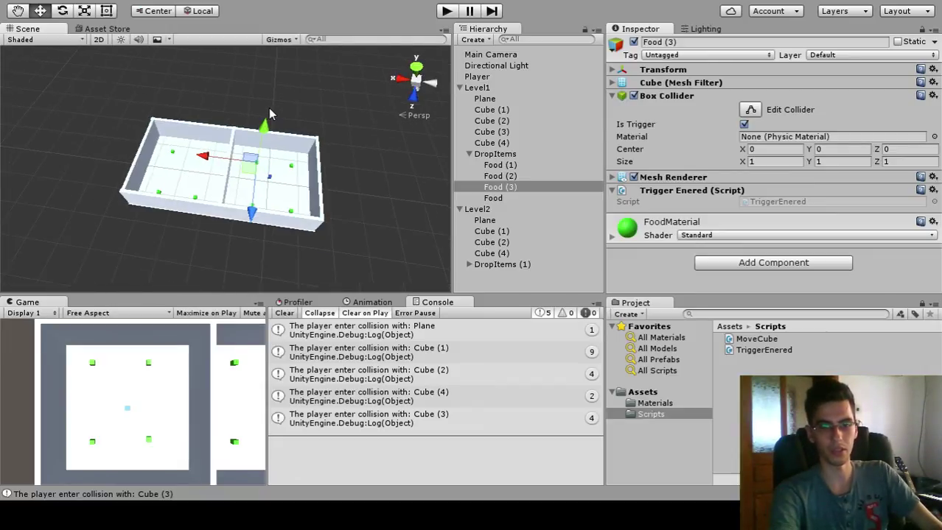
pyautogui.moveTo(272, 175); pyautogui.dragTo(251, 172)
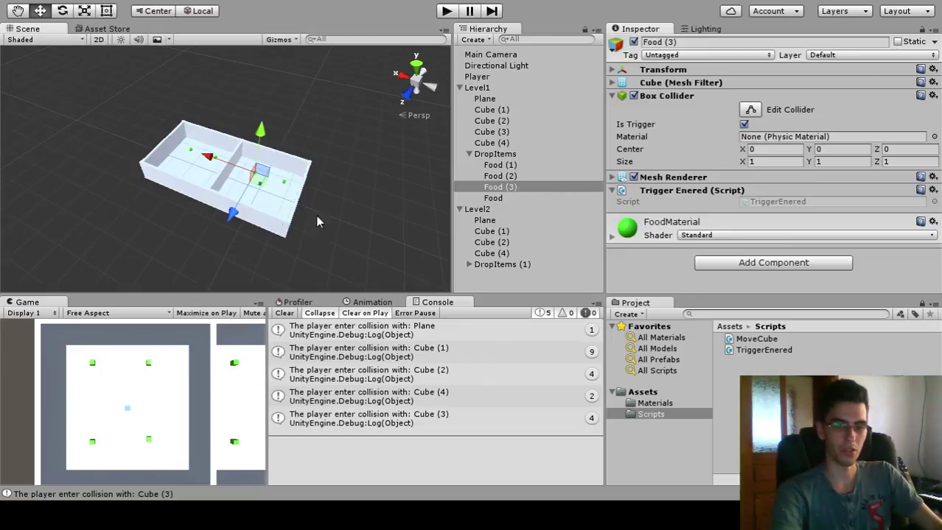